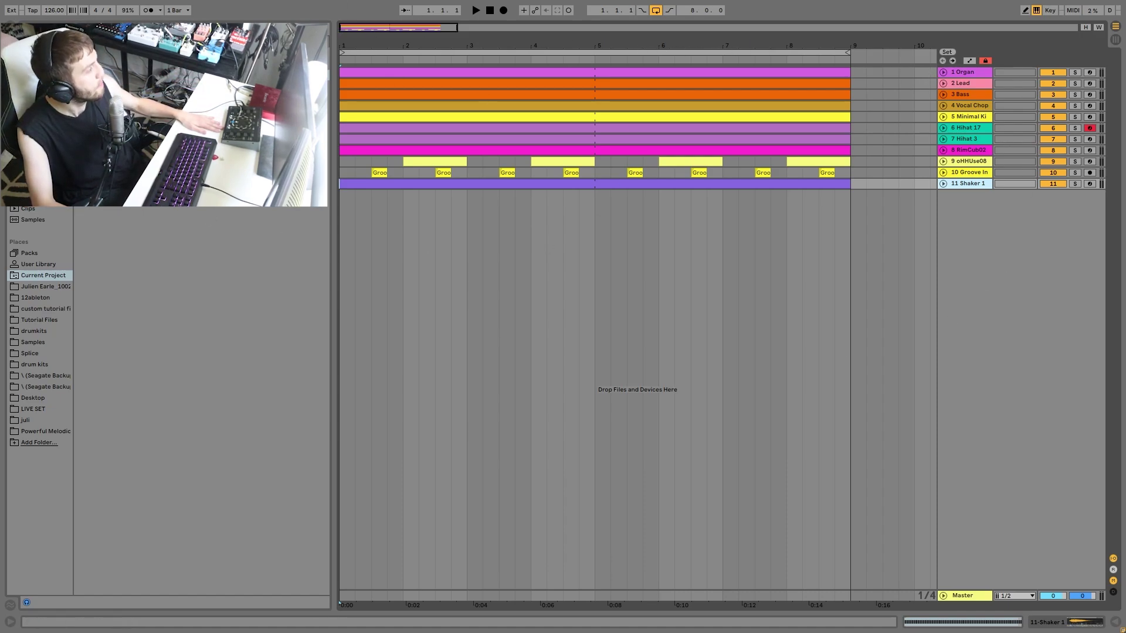
- Solo the Organ track, unfold it and open its MIDI clip's notes during playback
left_click(1078, 72)
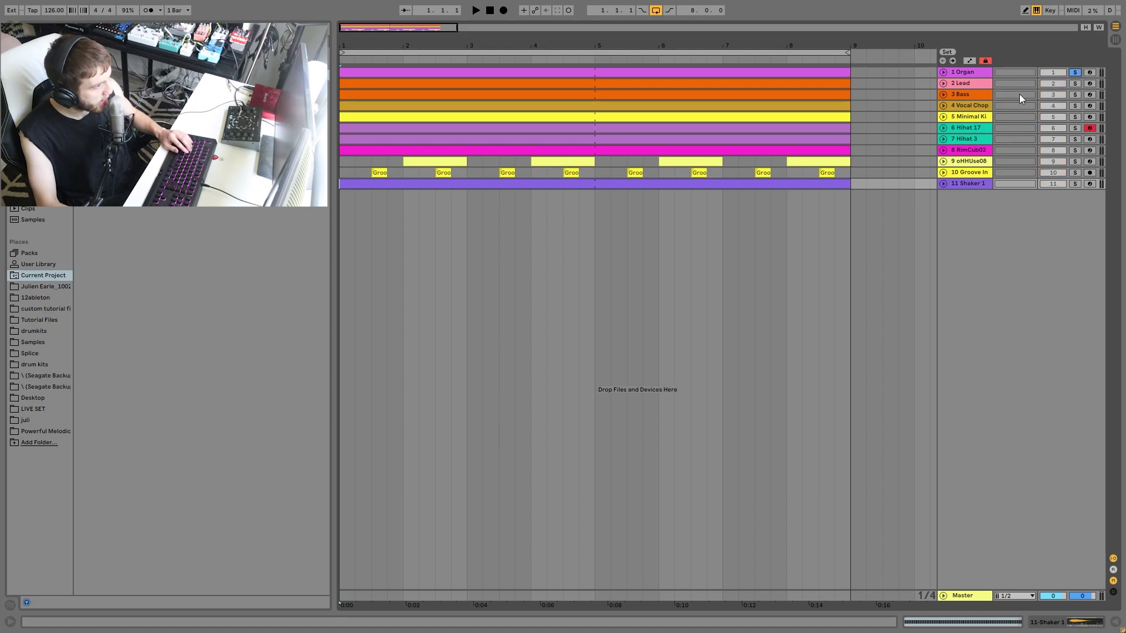
left_click(943, 72)
key("space")
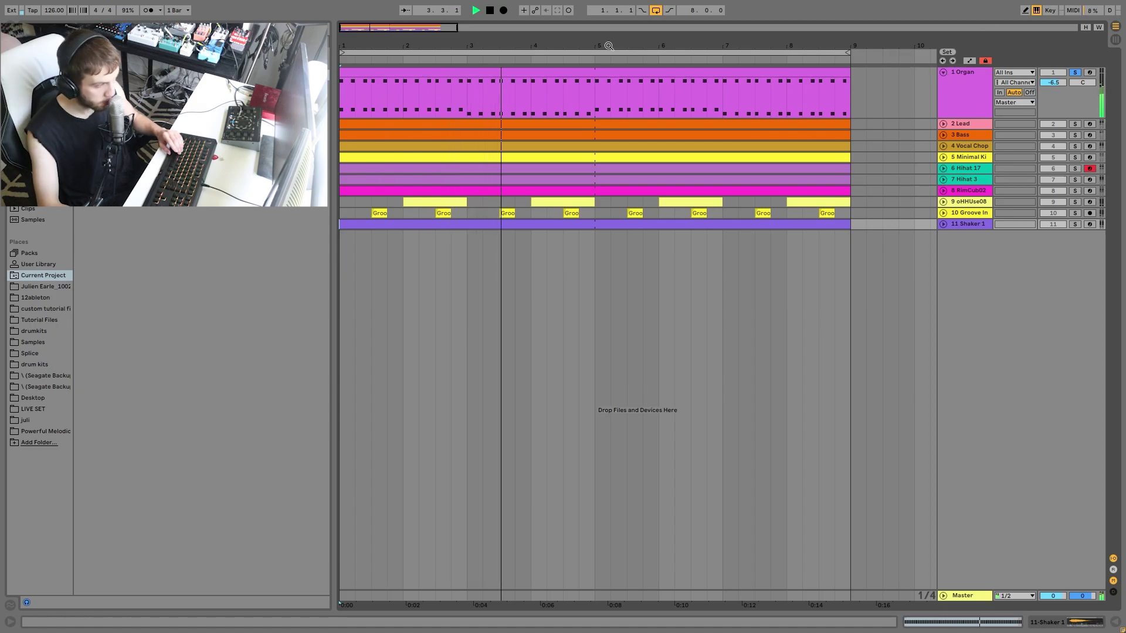
left_click(583, 71)
double_click(583, 71)
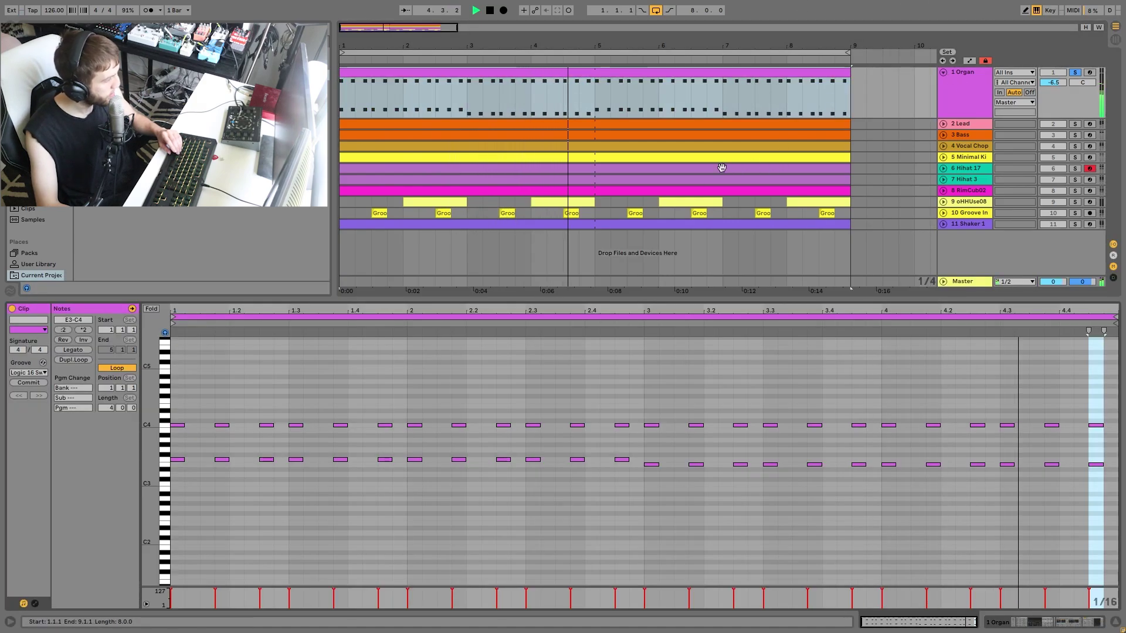
- View the Bass clip's notes, and return to the Organ clip's notes for comparison
left_click(604, 136)
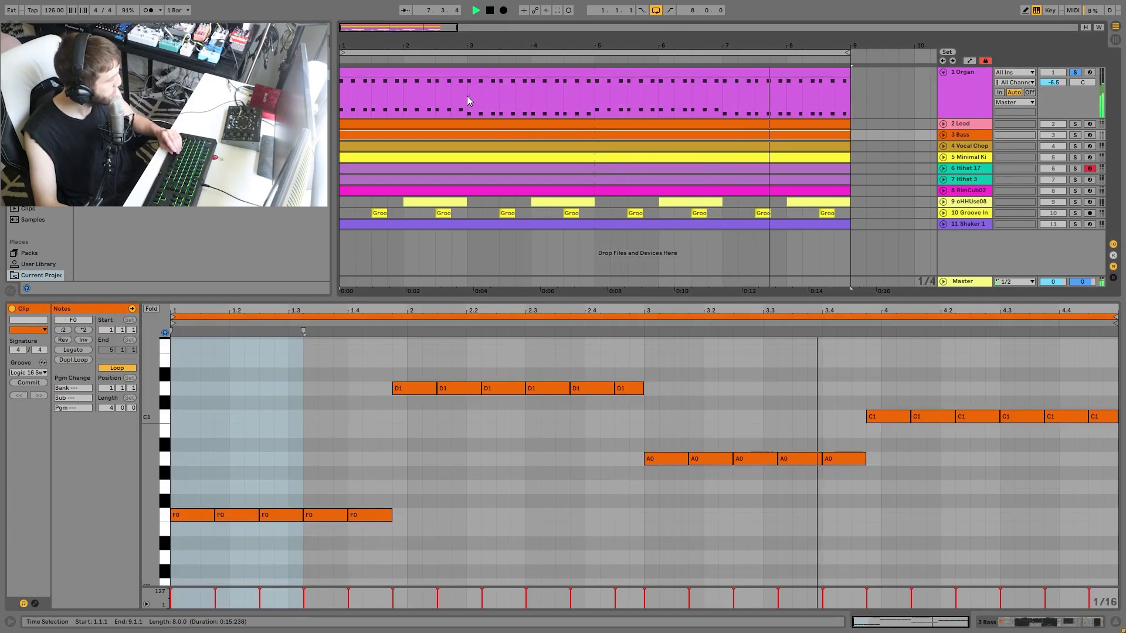
left_click(455, 69)
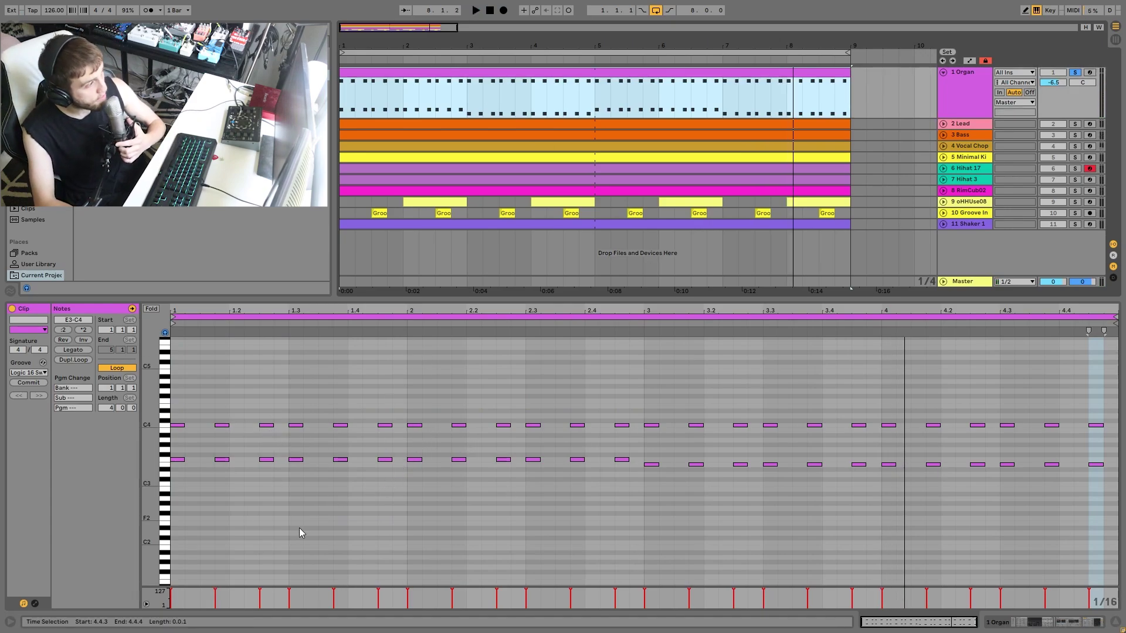
left_click_drag(149, 488, 149, 478)
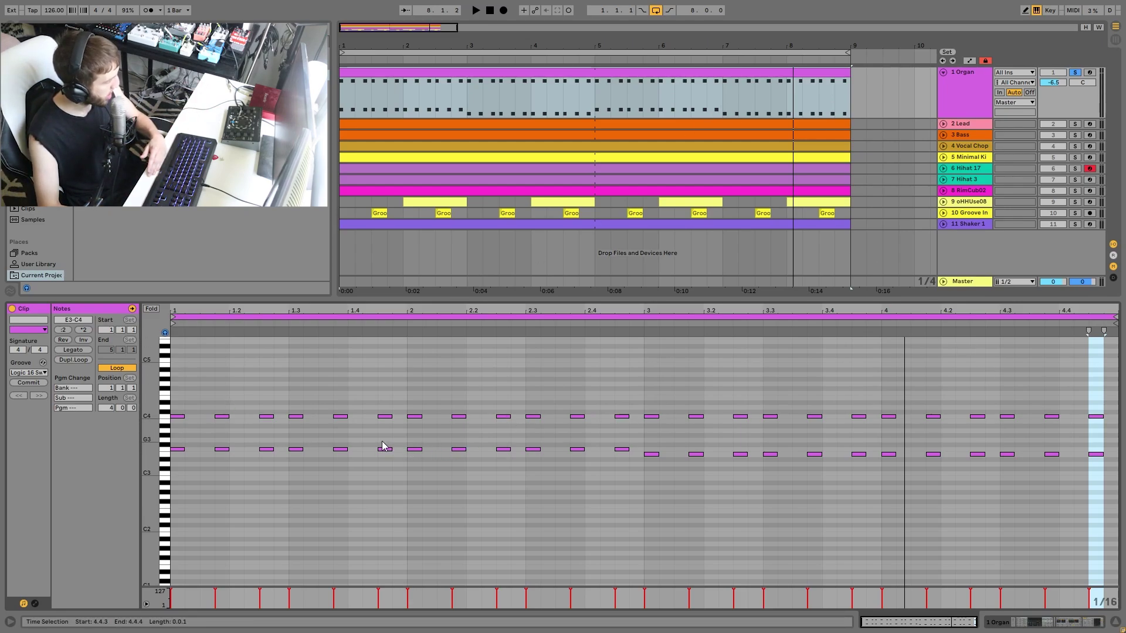
- Examine the Organ clip's chords by selecting F3 and C4 notes in bars 1 and 2, and the E3 notes from bar 3 onward
left_click_drag(382, 446, 432, 467)
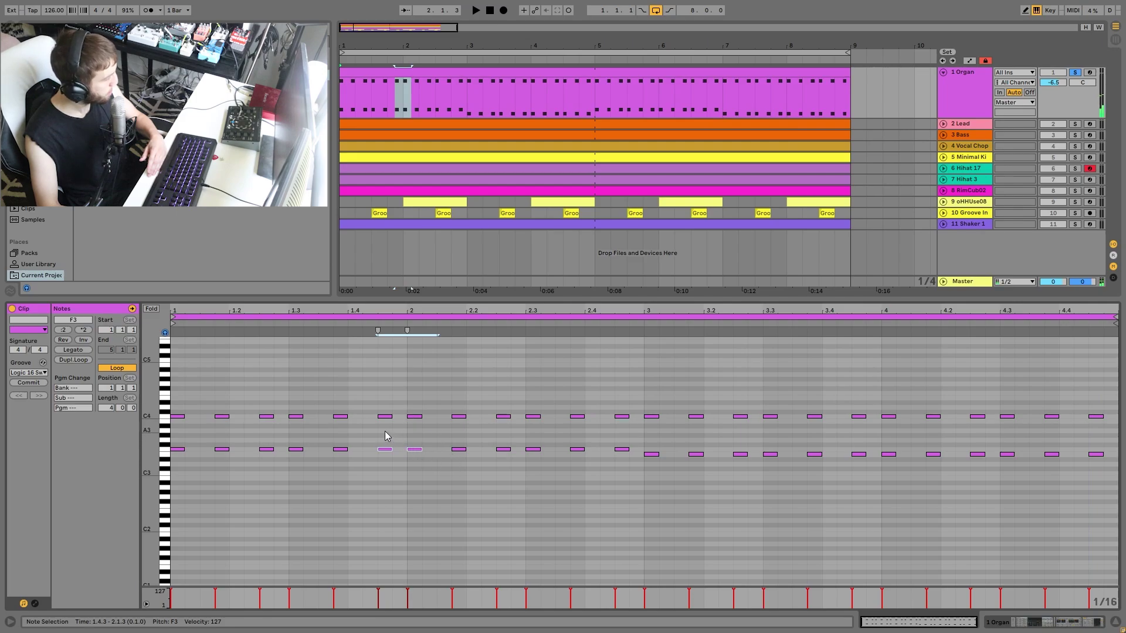
left_click_drag(384, 432, 426, 407)
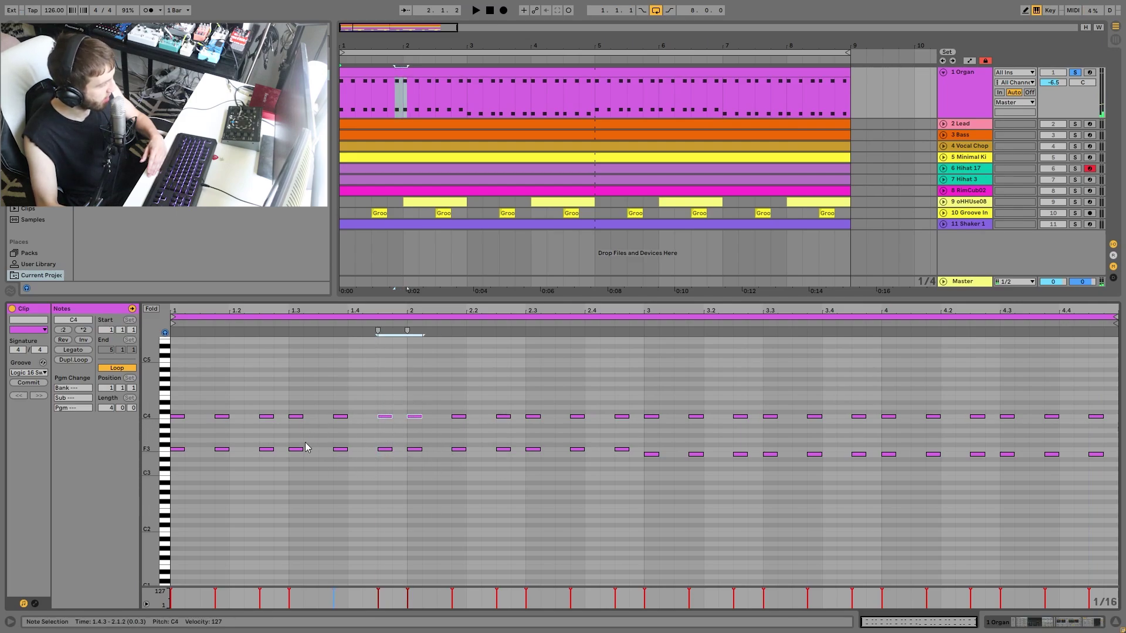
left_click_drag(214, 438, 384, 385)
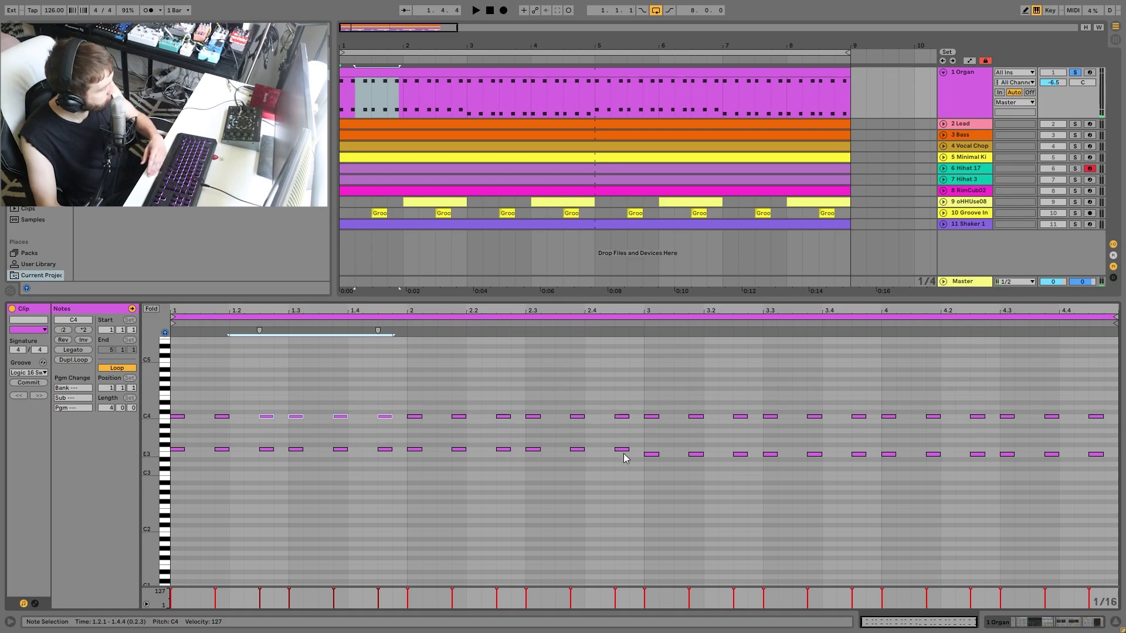
left_click(648, 453)
left_click(651, 417)
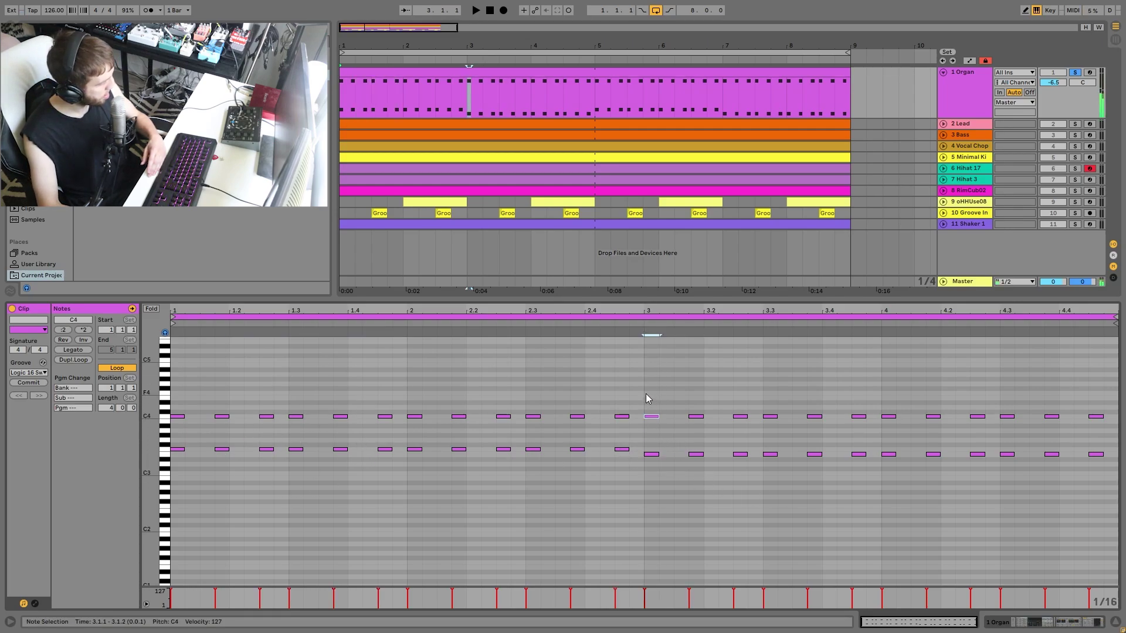
left_click_drag(652, 438, 1108, 543)
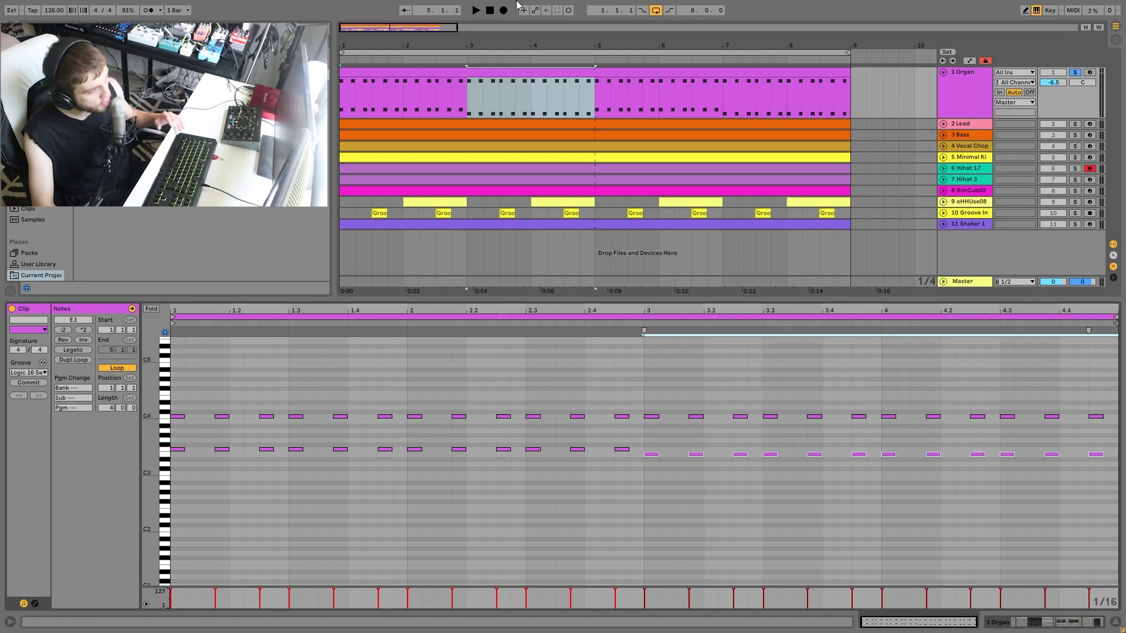
- Play the Organ with the Bass track soloed alongside it, and open the Bass clip's notes
key("space")
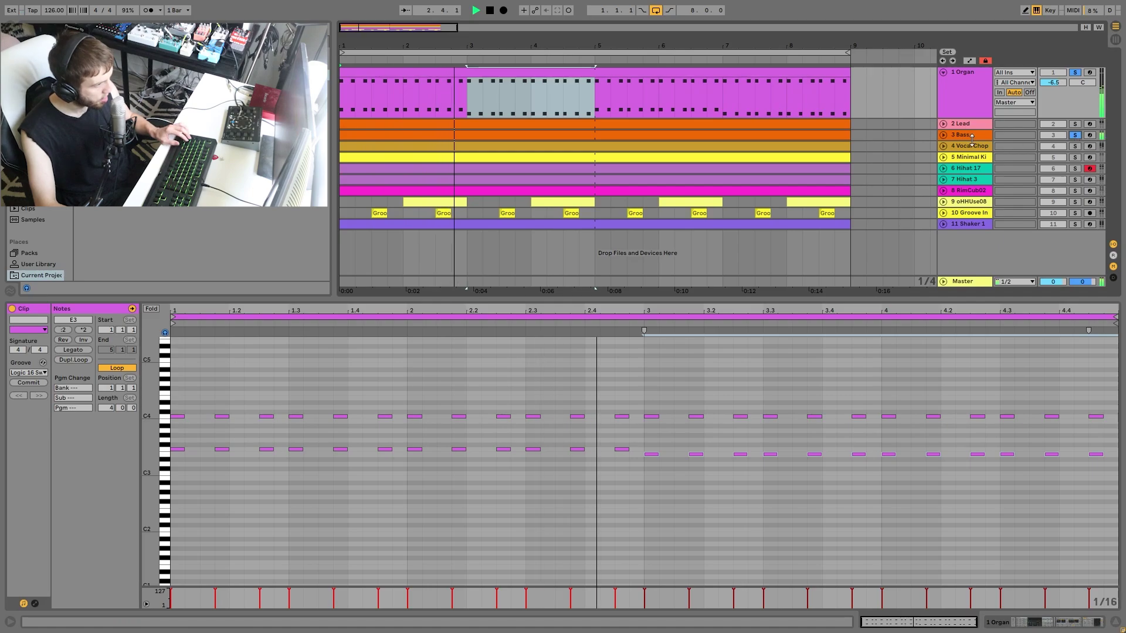
key("space")
left_click(529, 125)
key("space")
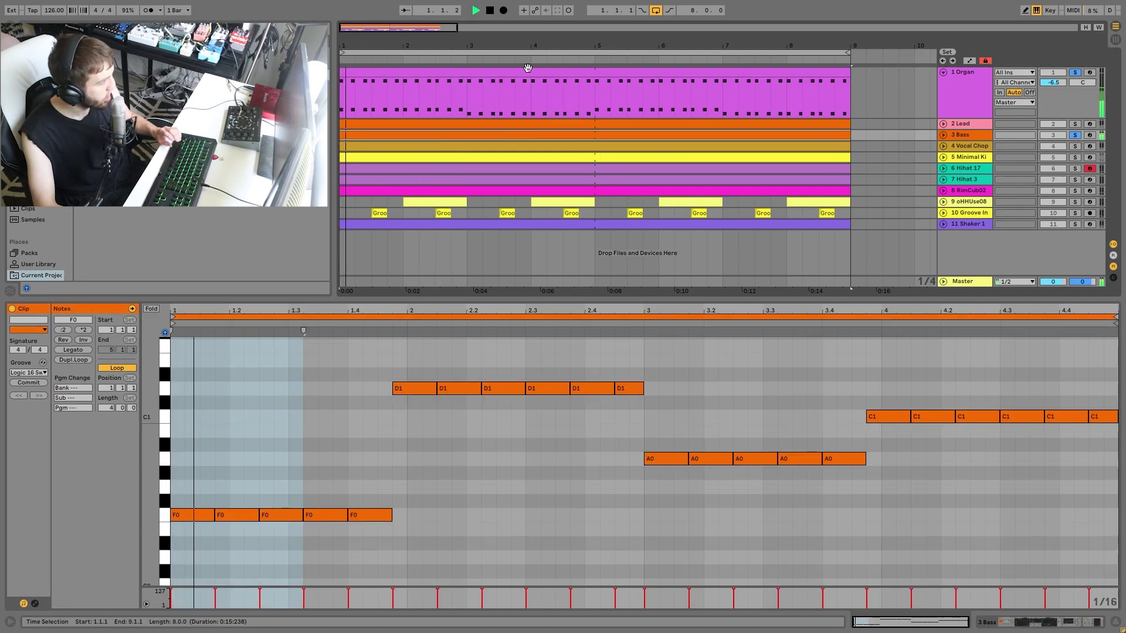
- Reopen the Organ clip's notes, highlight bars 3 and 4, and stop playback
left_click(533, 72)
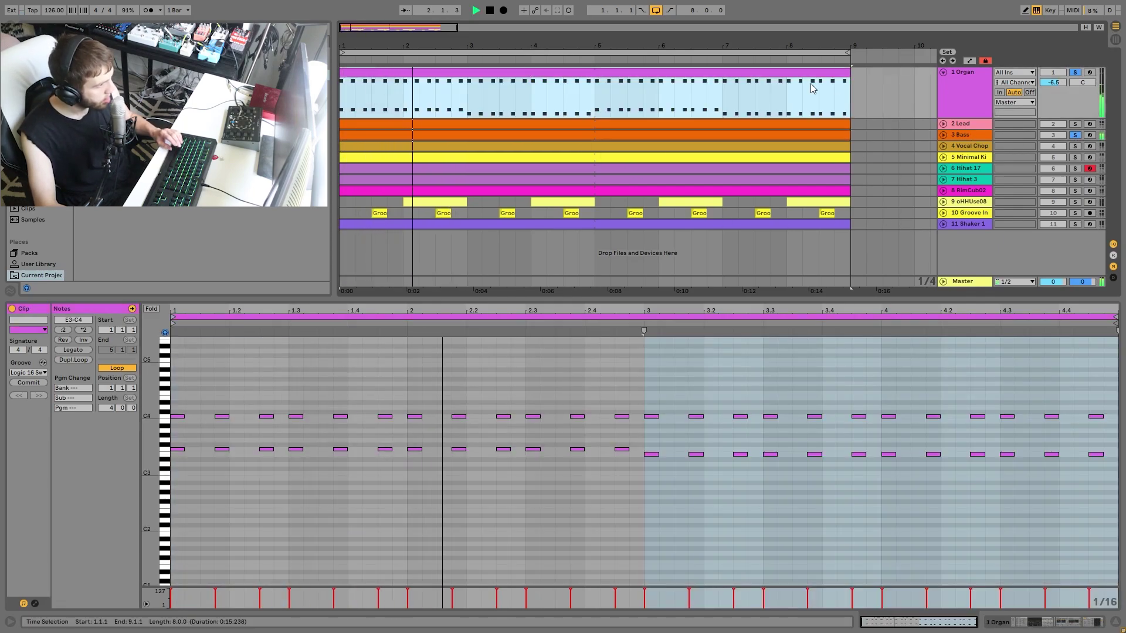
left_click(659, 392)
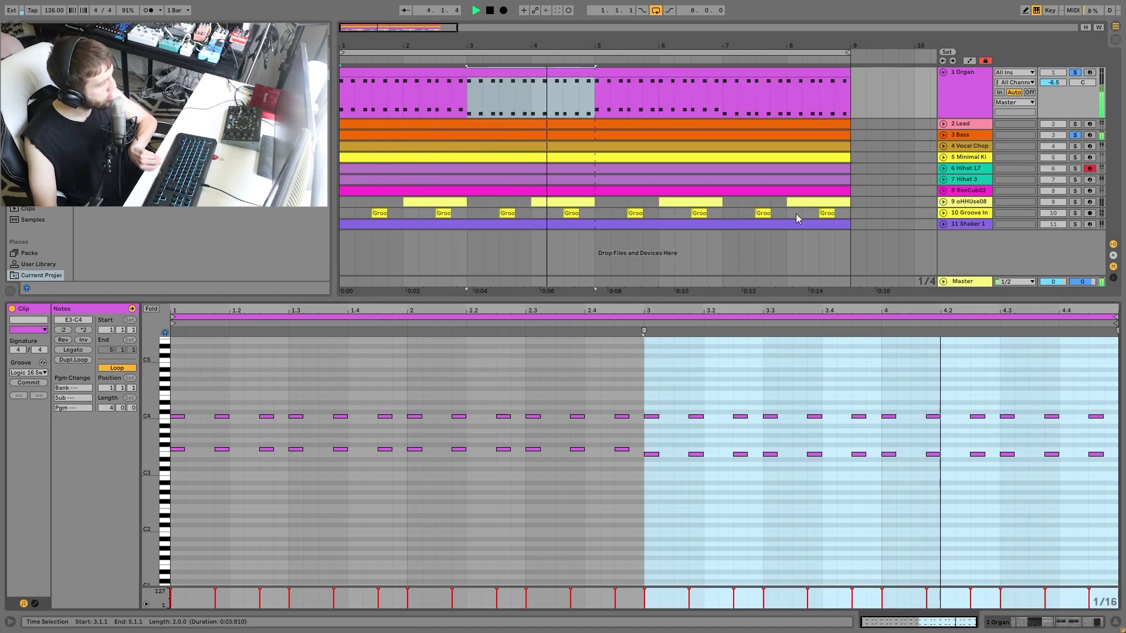
key("space")
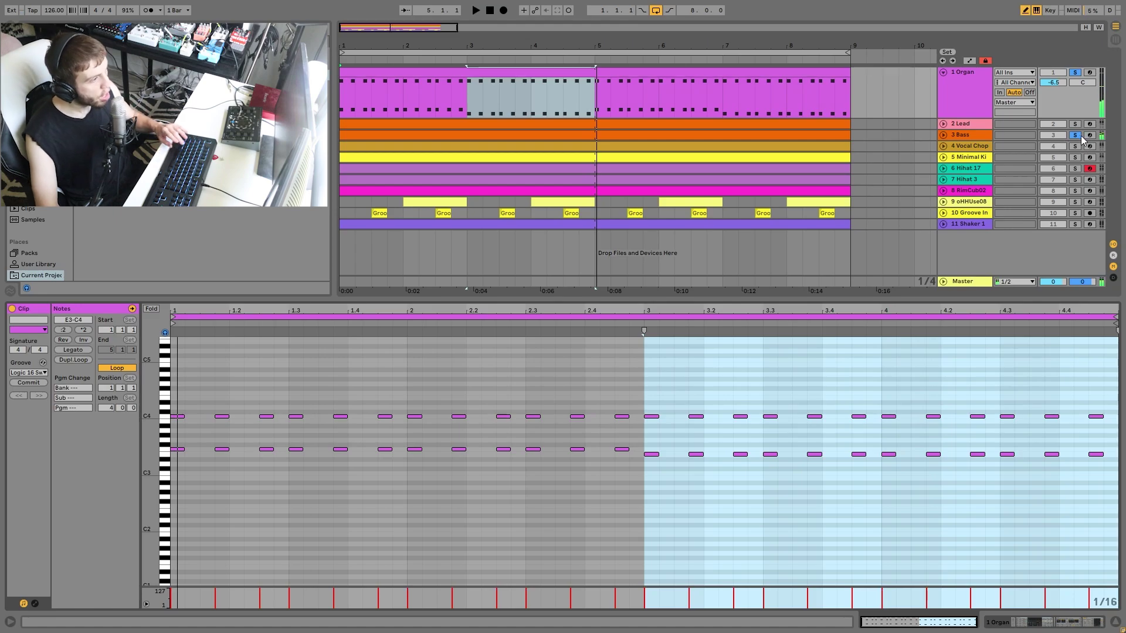
- Take the Bass track out of solo and play the Organ track alone
left_click(1077, 136)
key("b")
left_click(1075, 73)
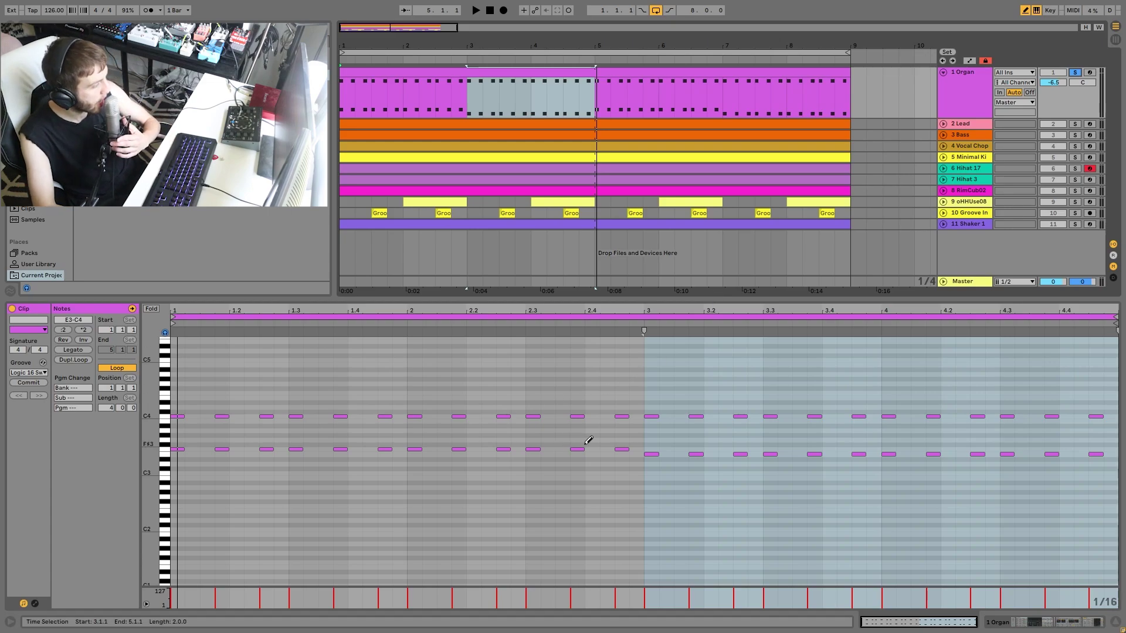
key("space")
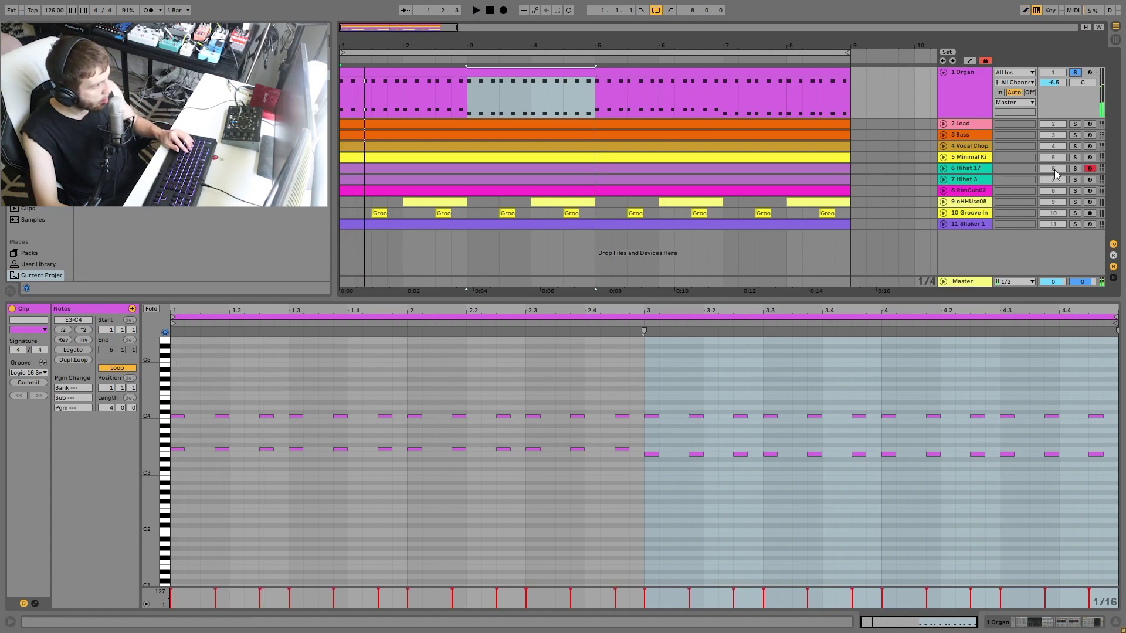
- Solo the Bass track again and listen to it together with the Organ
left_click(1075, 136)
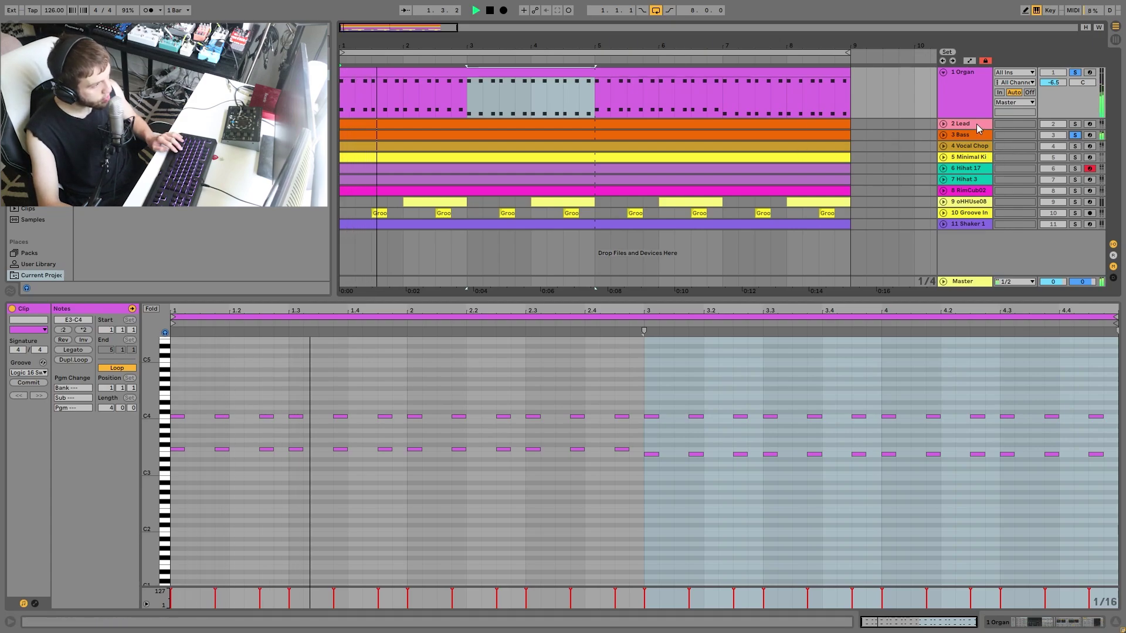
left_click(1075, 191)
left_click(1075, 192)
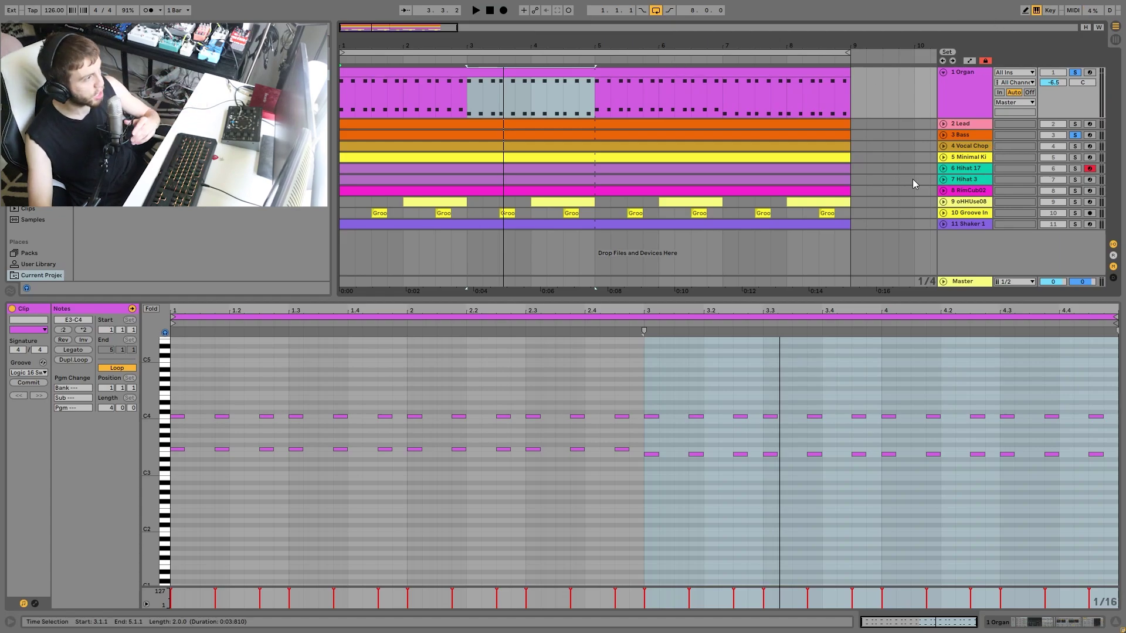
left_click(968, 107)
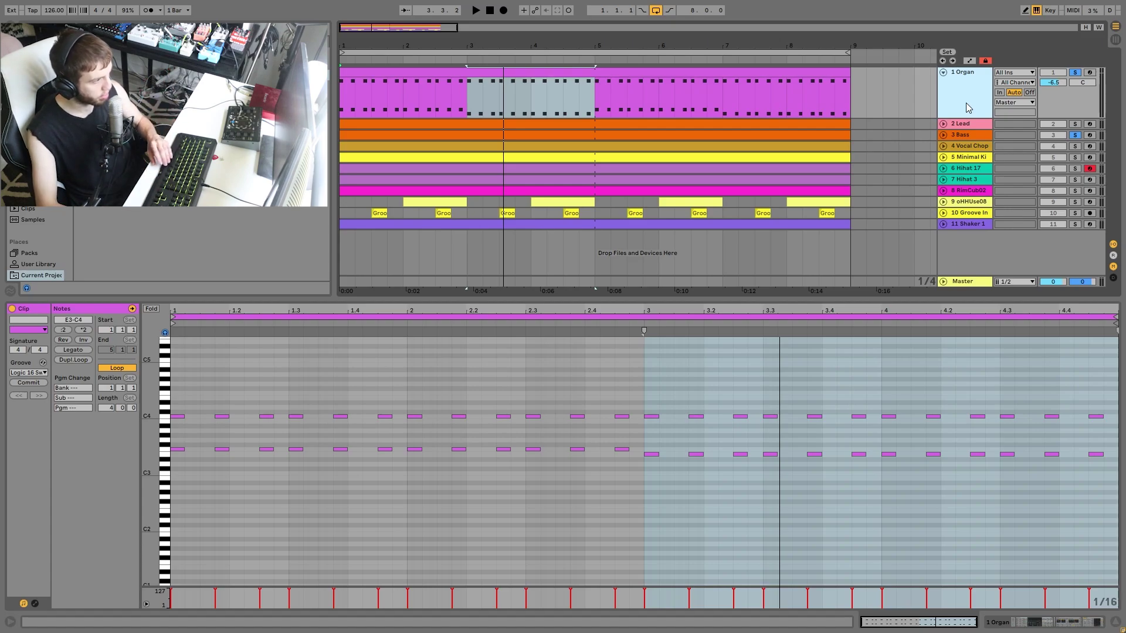
key("space")
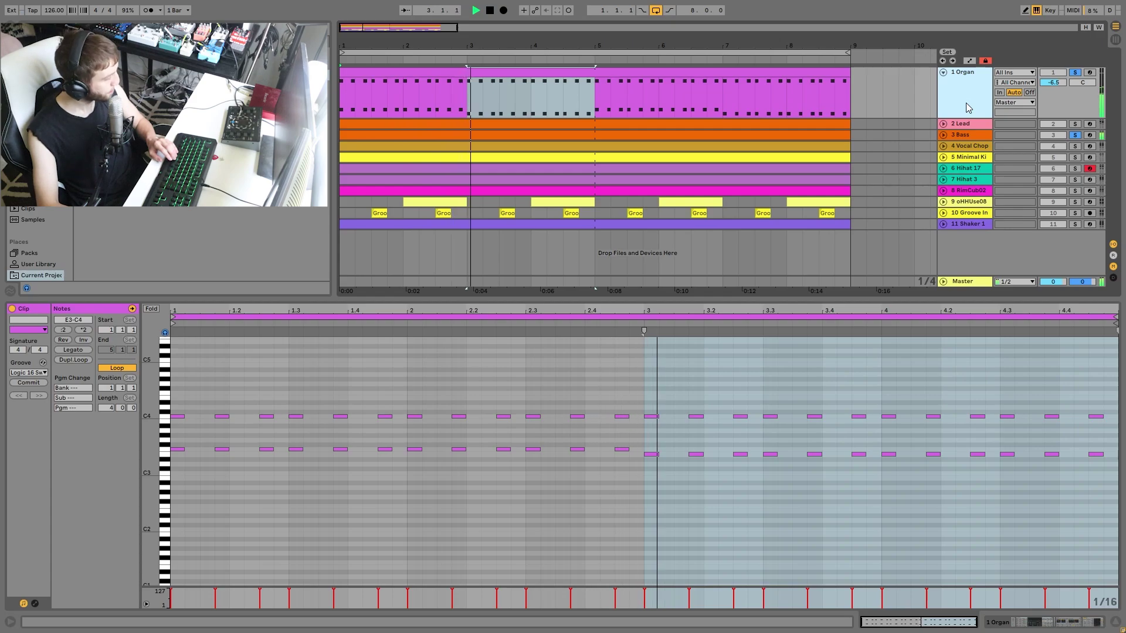
key("space")
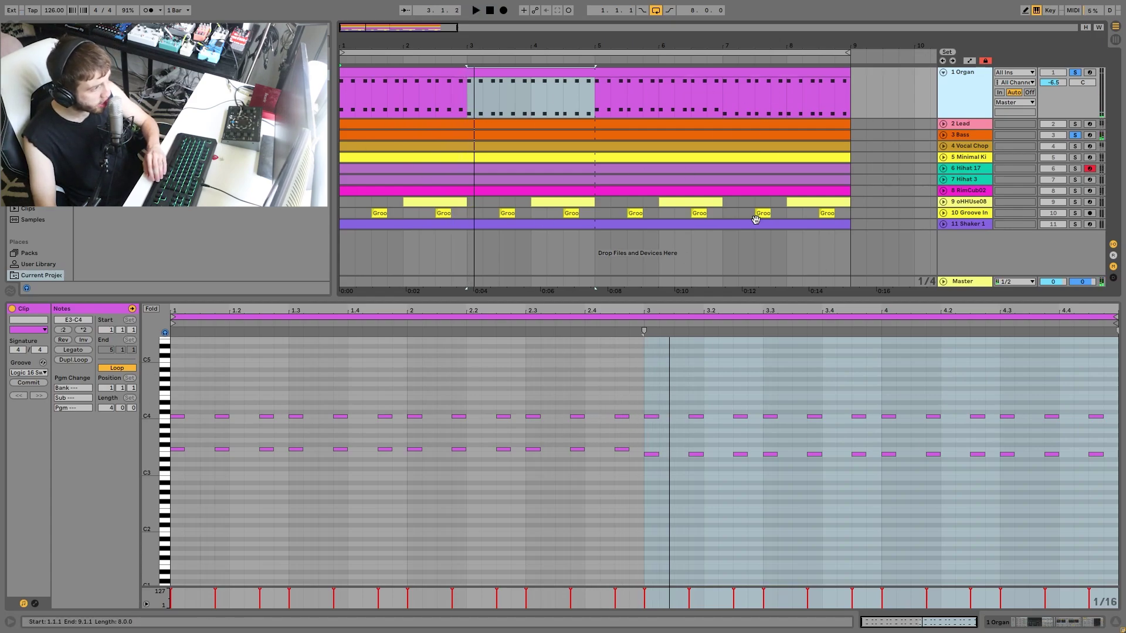
- Clear all track solos and play the full arrangement, with the Organ clip selected
left_click(1076, 135)
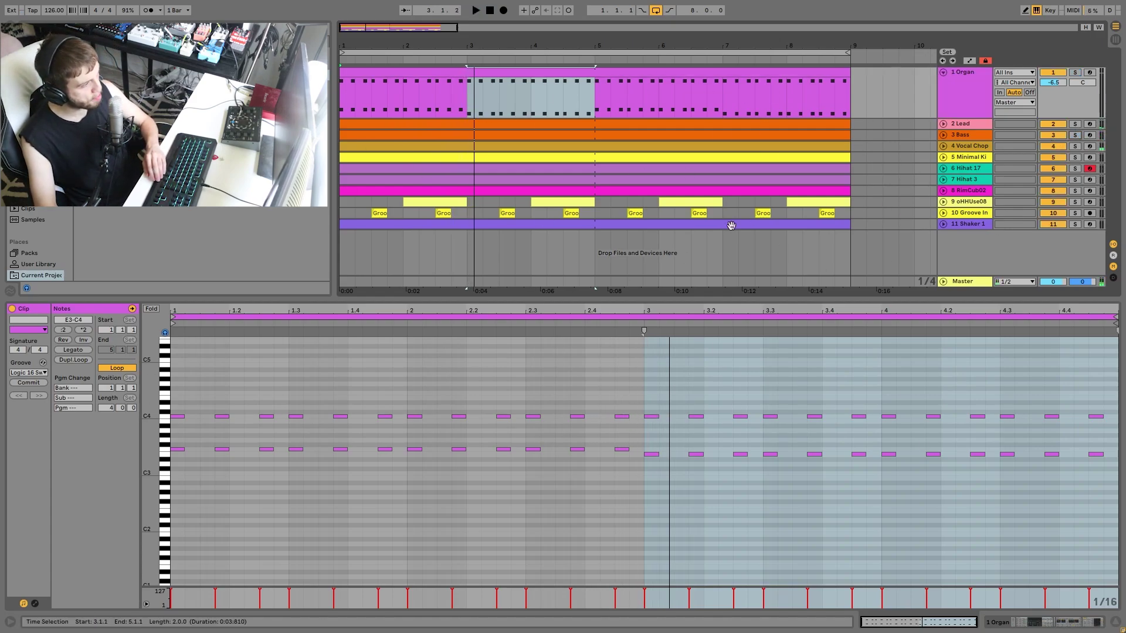
key("space")
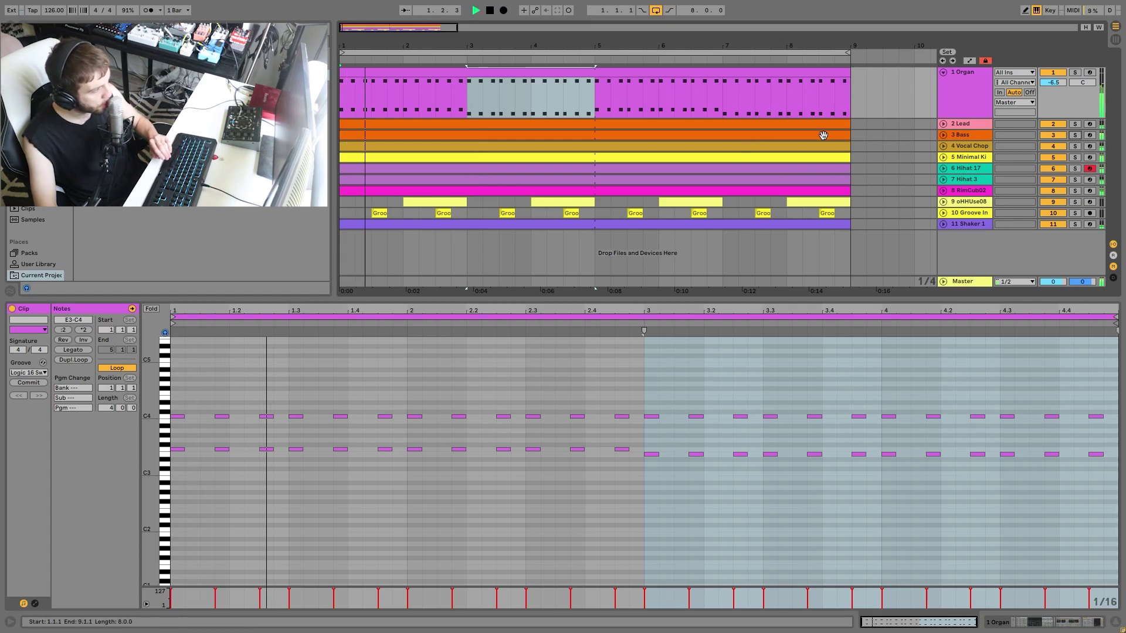
left_click(708, 69)
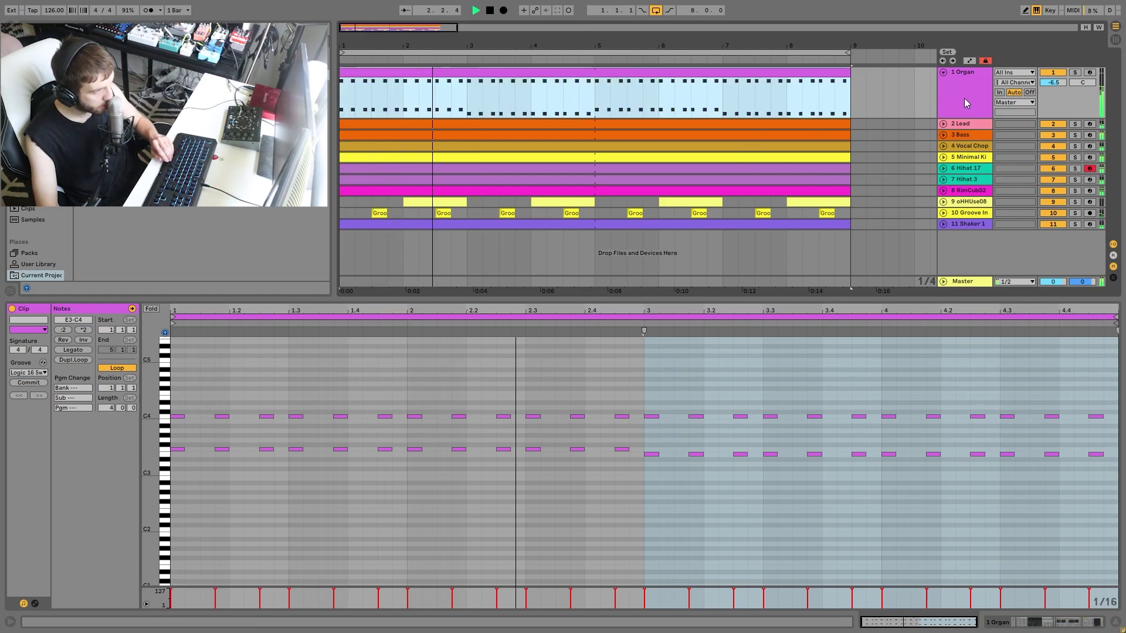
key("space")
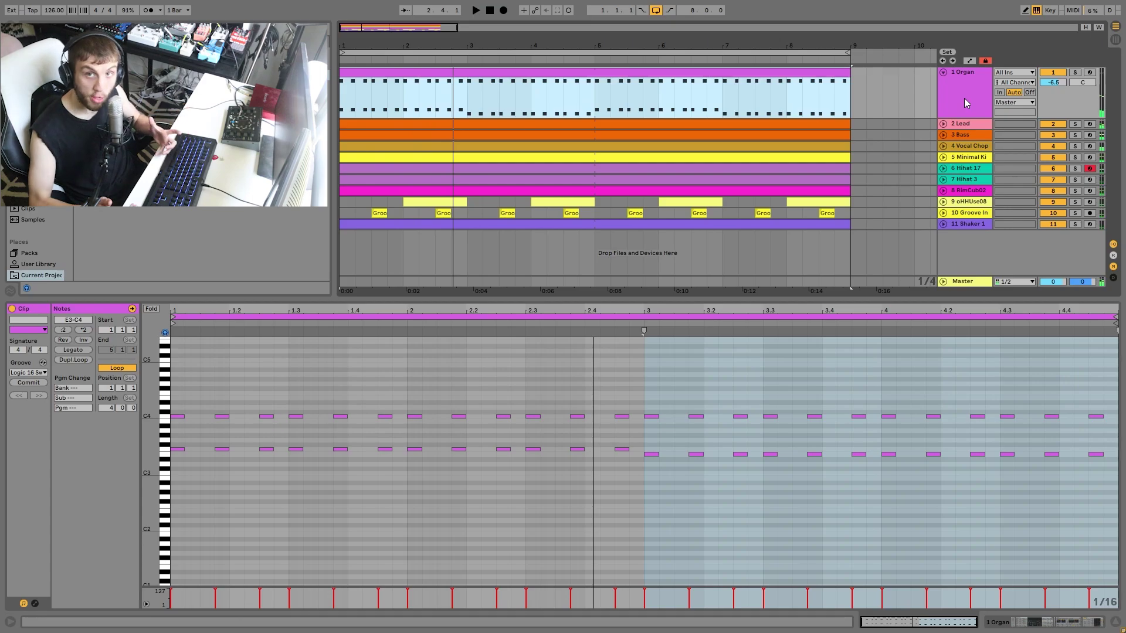
- Solo the Organ track, show its devices and display the waveform harmonics of Operator's oscillator B
left_click(967, 103)
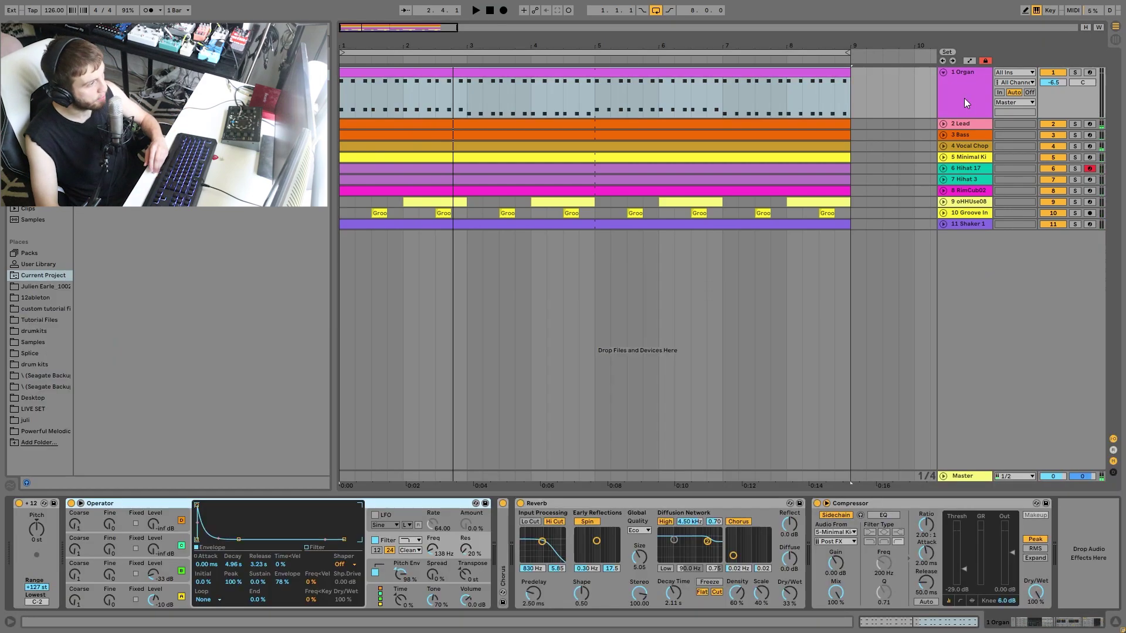
left_click(1073, 73)
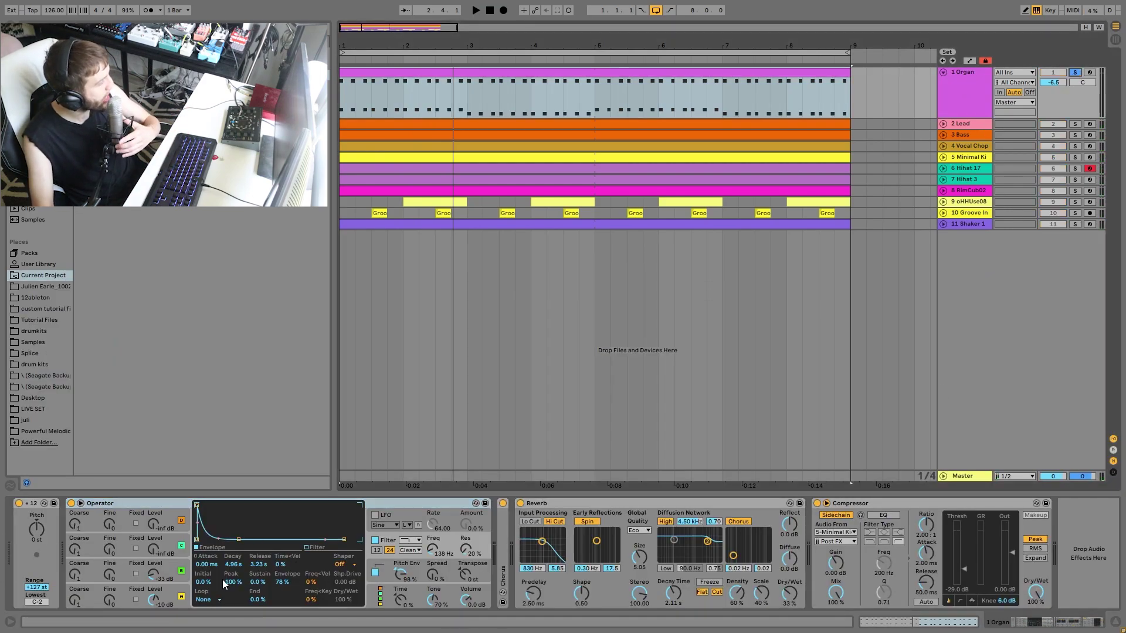
left_click(179, 597)
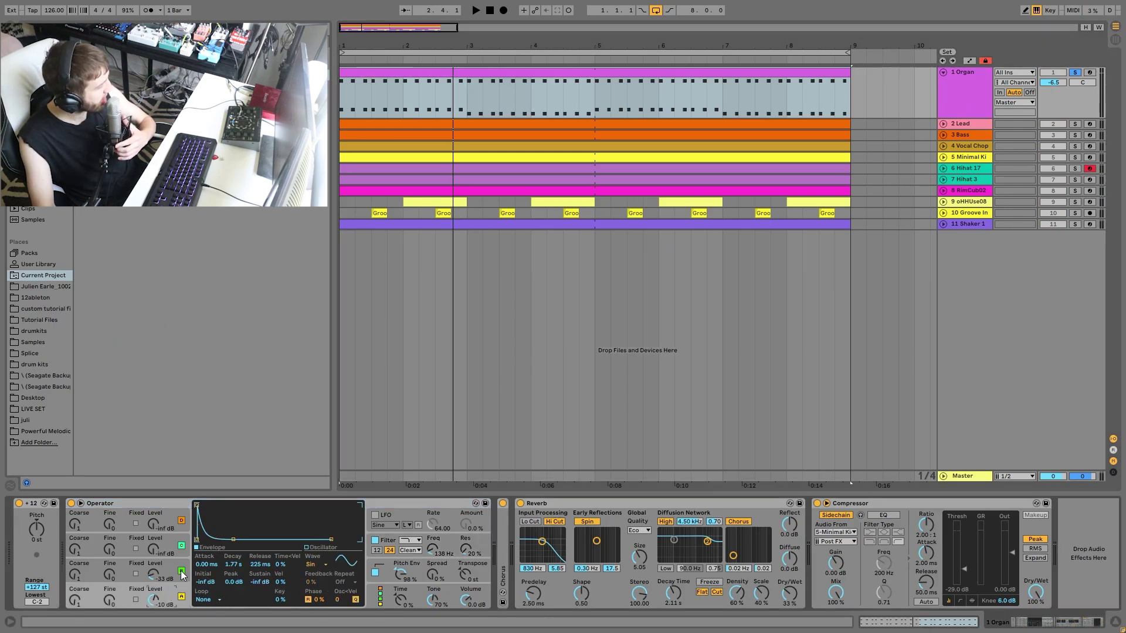
left_click(174, 572)
left_click(343, 562)
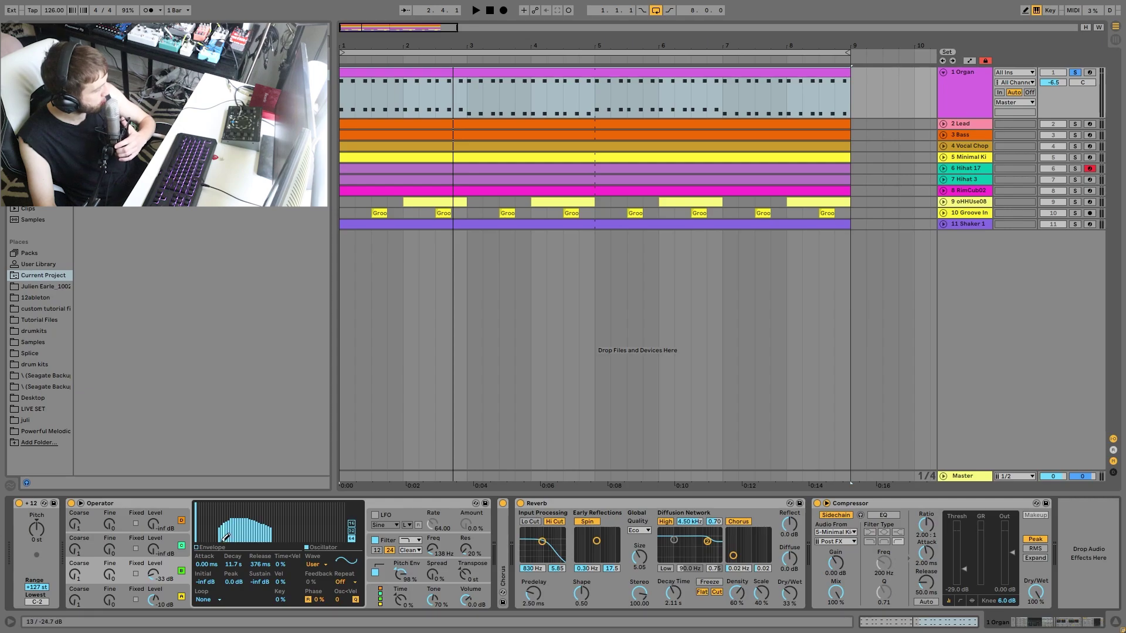
mouse_move(221, 537)
left_mouse_down()
mouse_move(238, 523)
mouse_move(271, 536)
left_mouse_up()
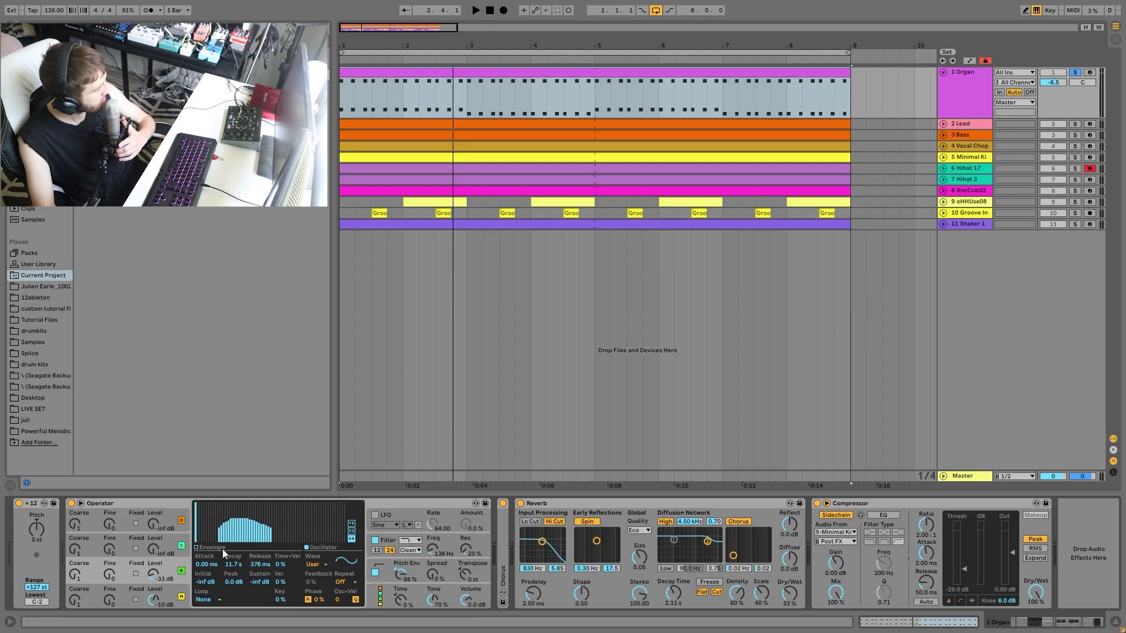
- Try raising Operator's oscillator B level to about -9.8 dB while listening to the Organ
key("space")
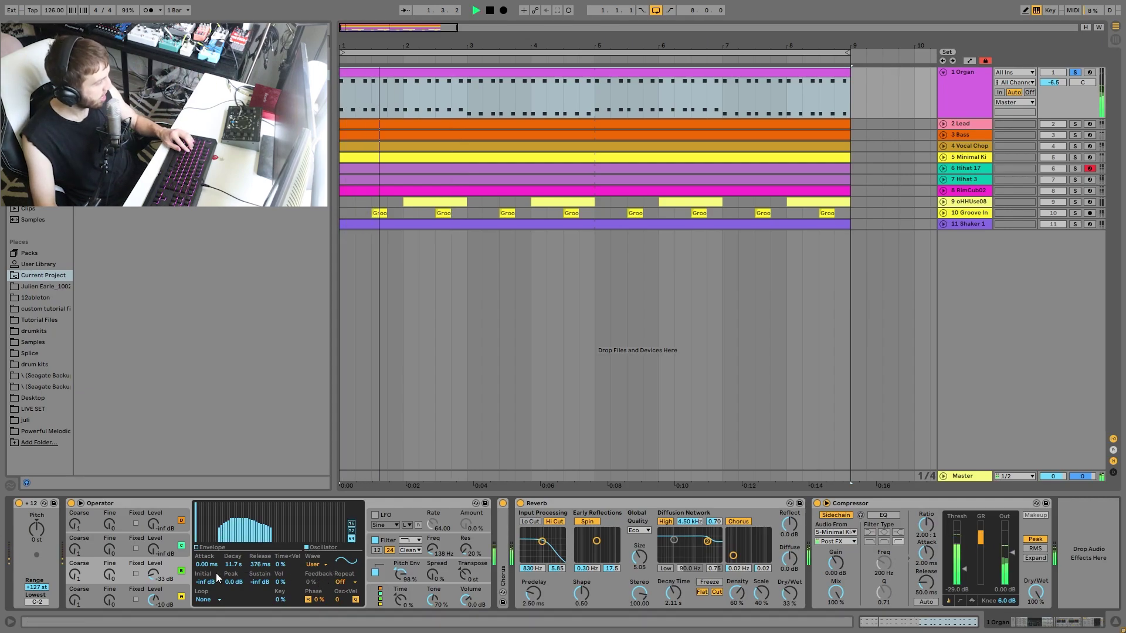
left_click_drag(153, 574, 153, 546)
key("space")
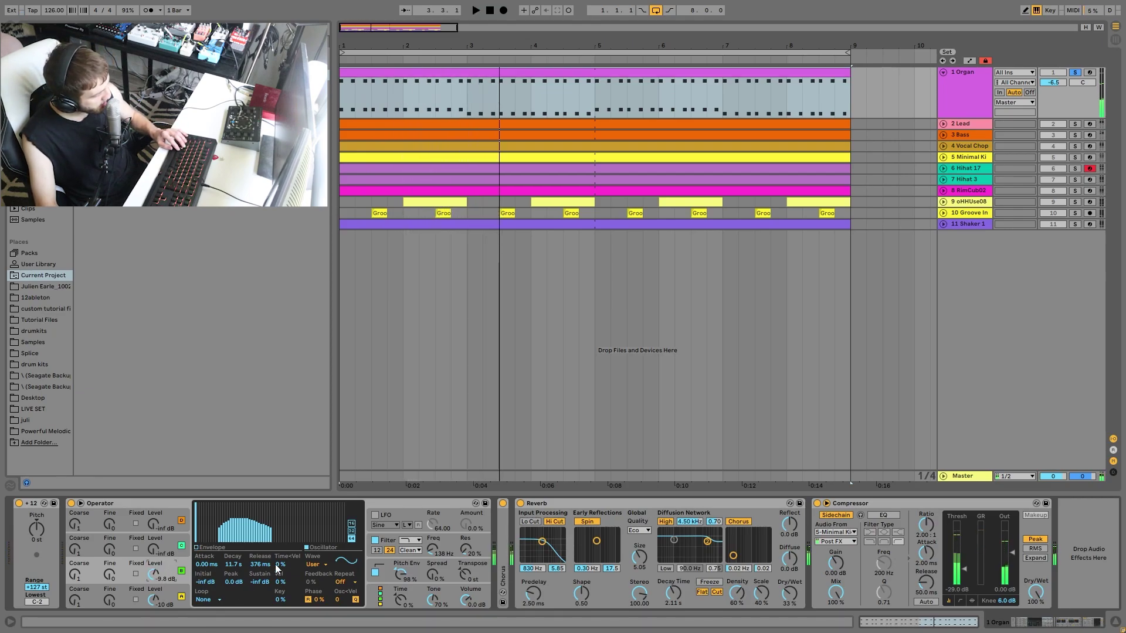
key("space")
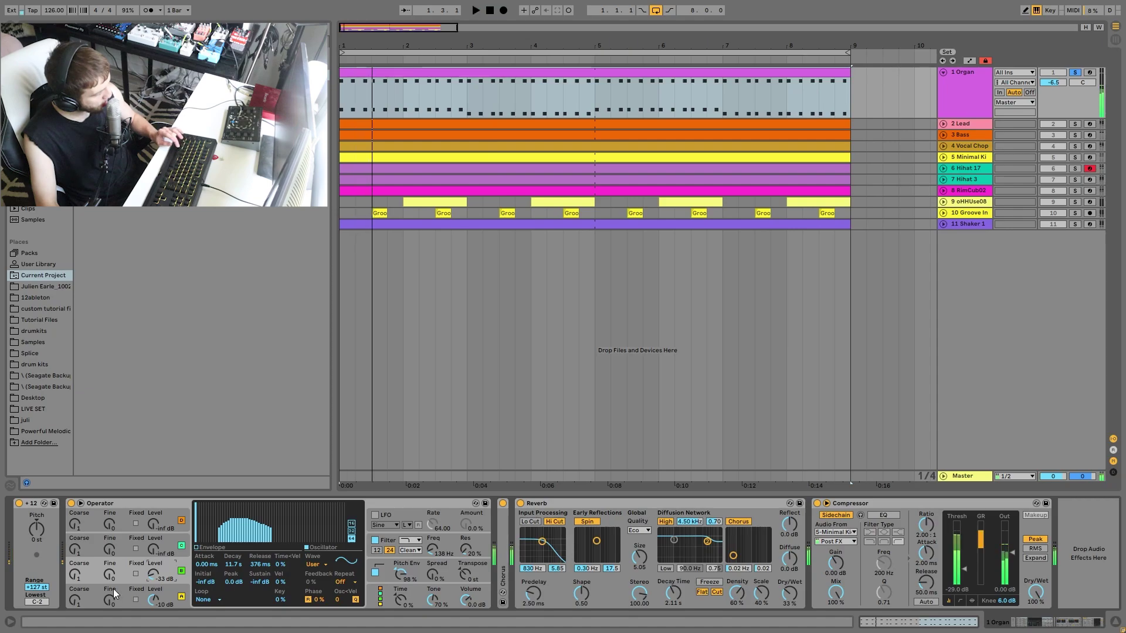
- Show the filter envelope of the Organ's Operator and play the soloed track briefly
key("space")
key("space")
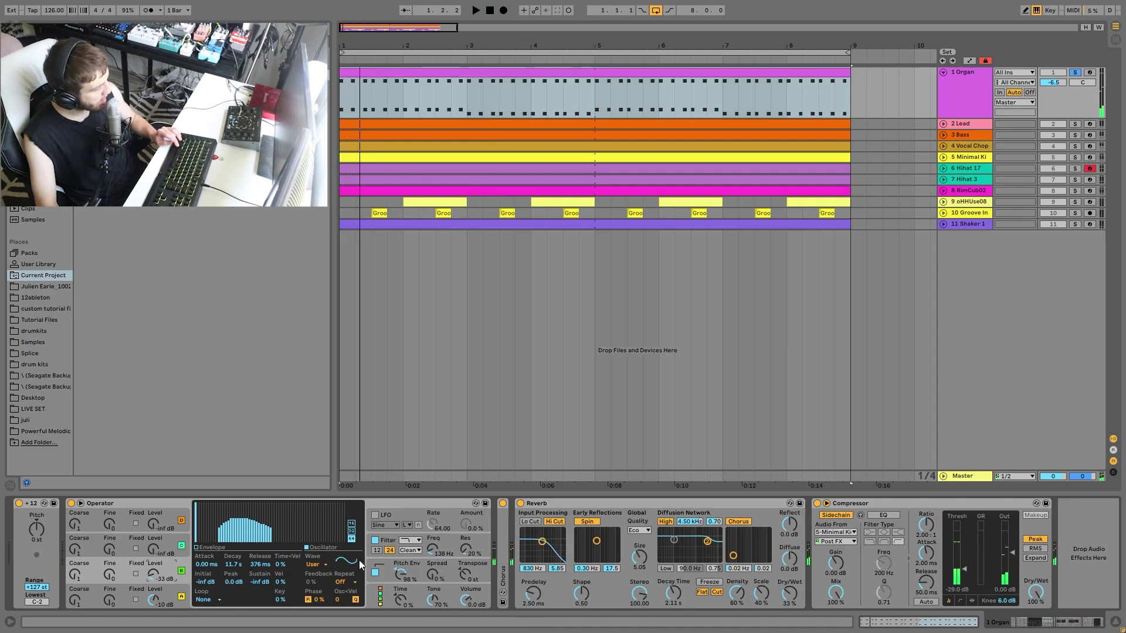
left_click(390, 540)
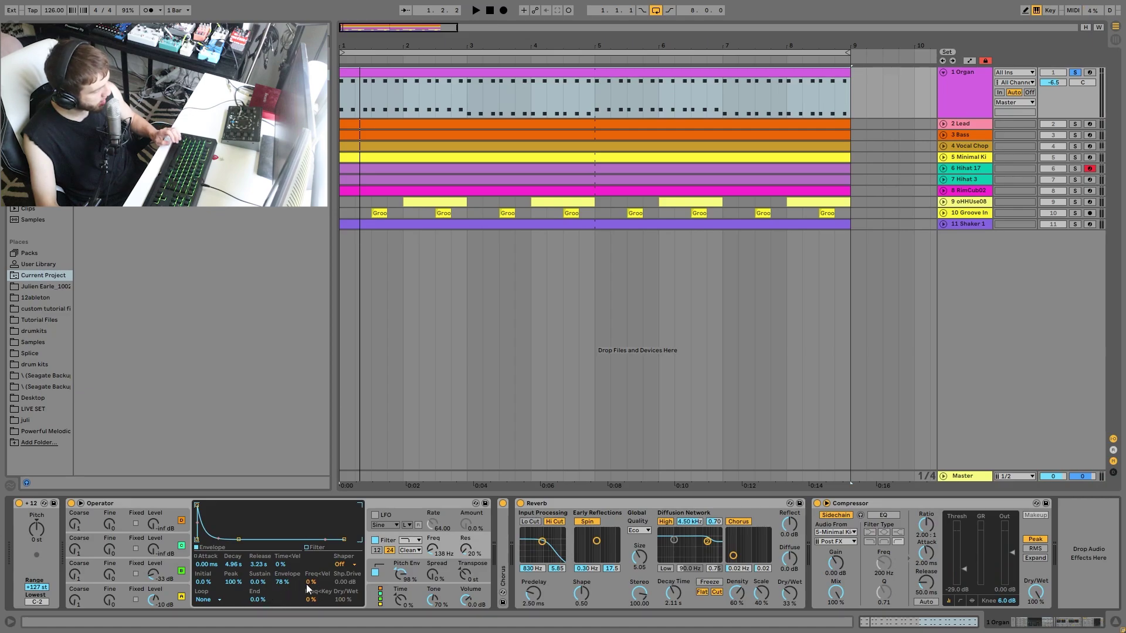
key("space")
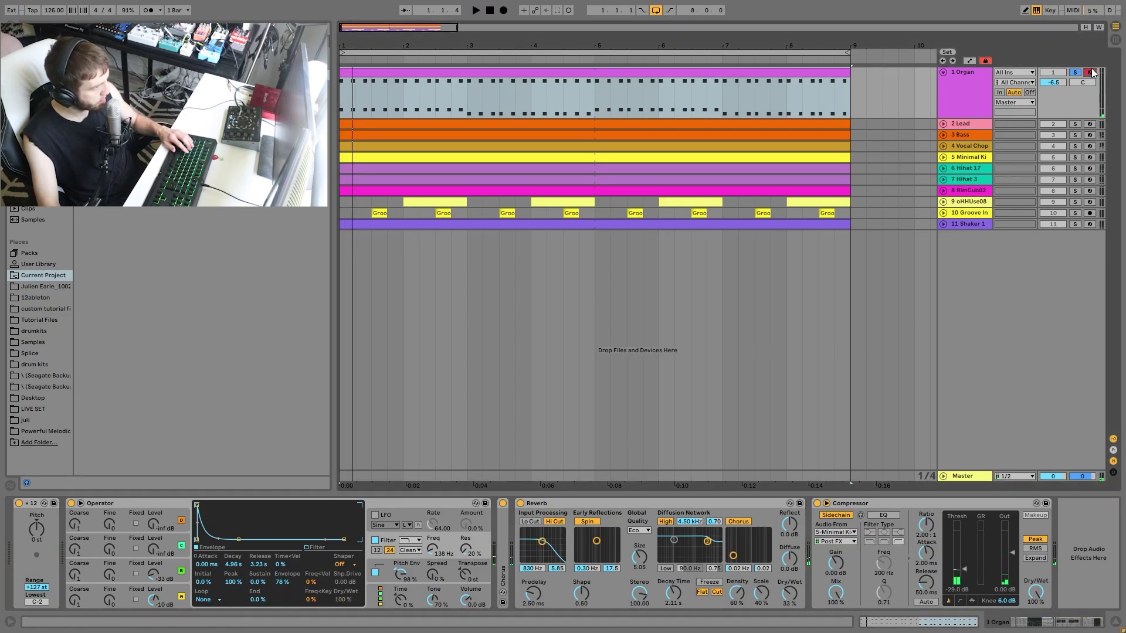
- Arm the Organ track, display Operator's pitch envelope and play a test note in the C2 to D3 octave
left_click(1089, 72)
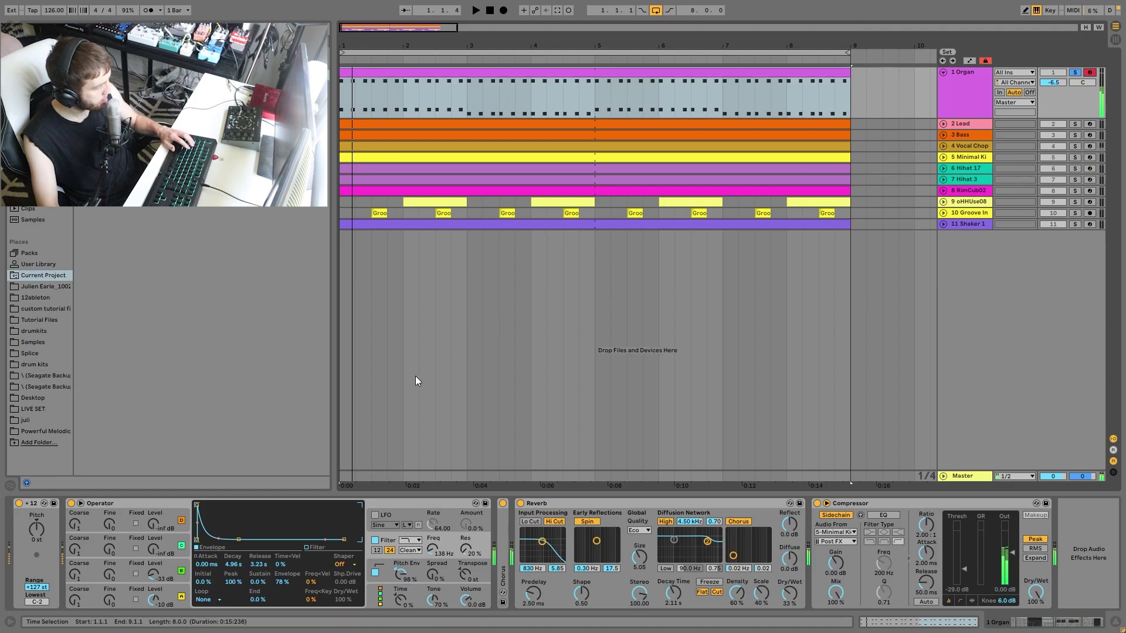
key("z")
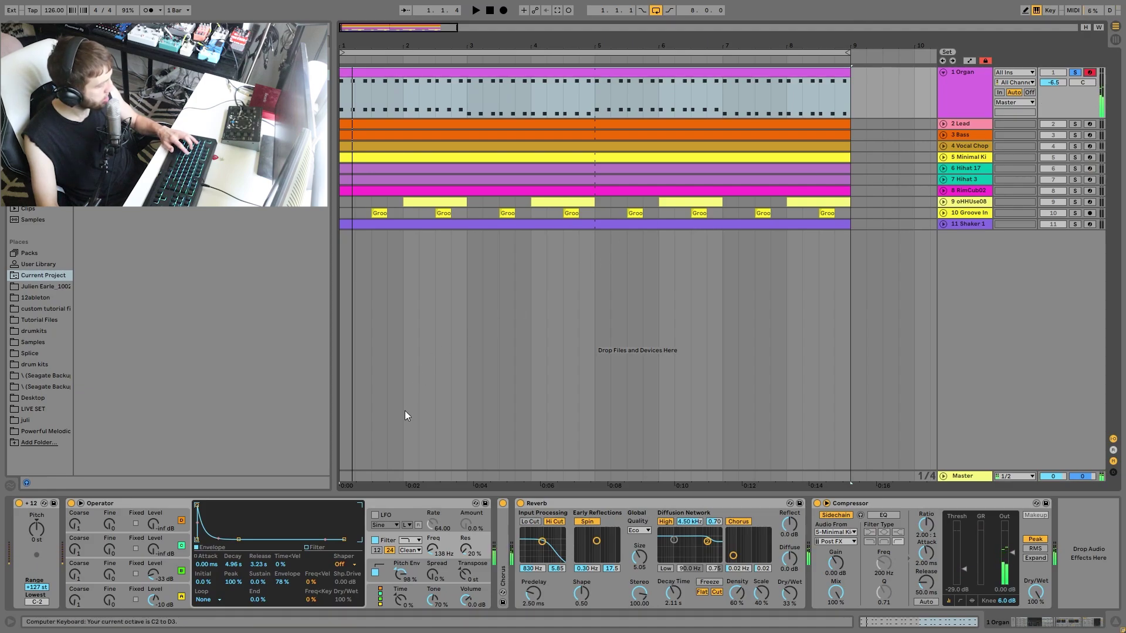
left_click(386, 572)
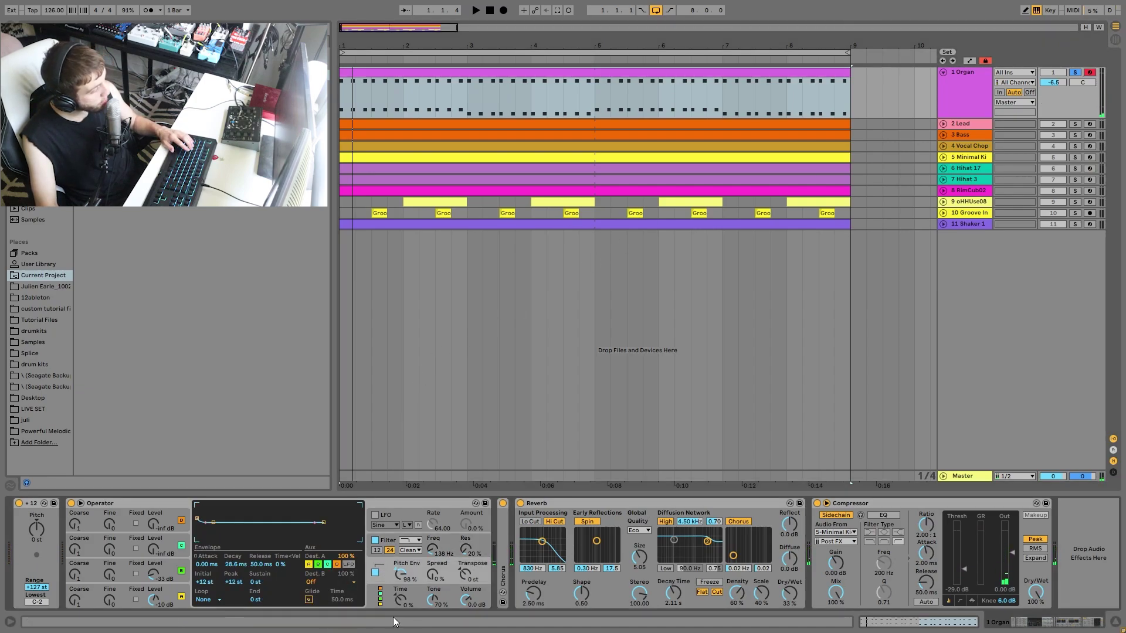
key("a")
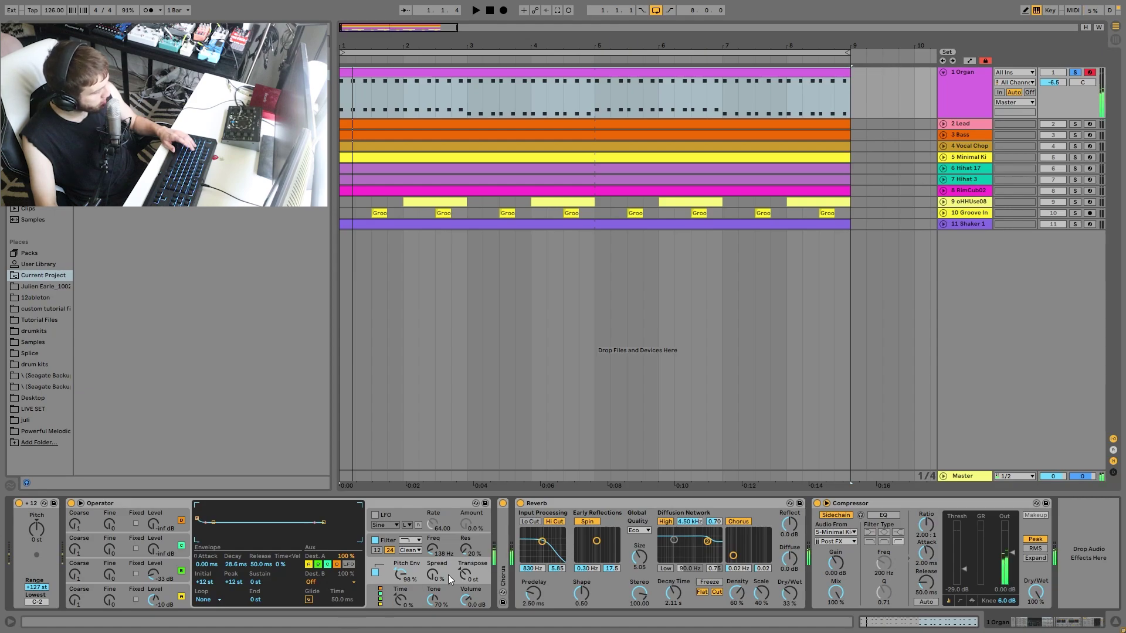
- Expand the Chorus device on the Organ track and listen to the soloed Organ
double_click(505, 569)
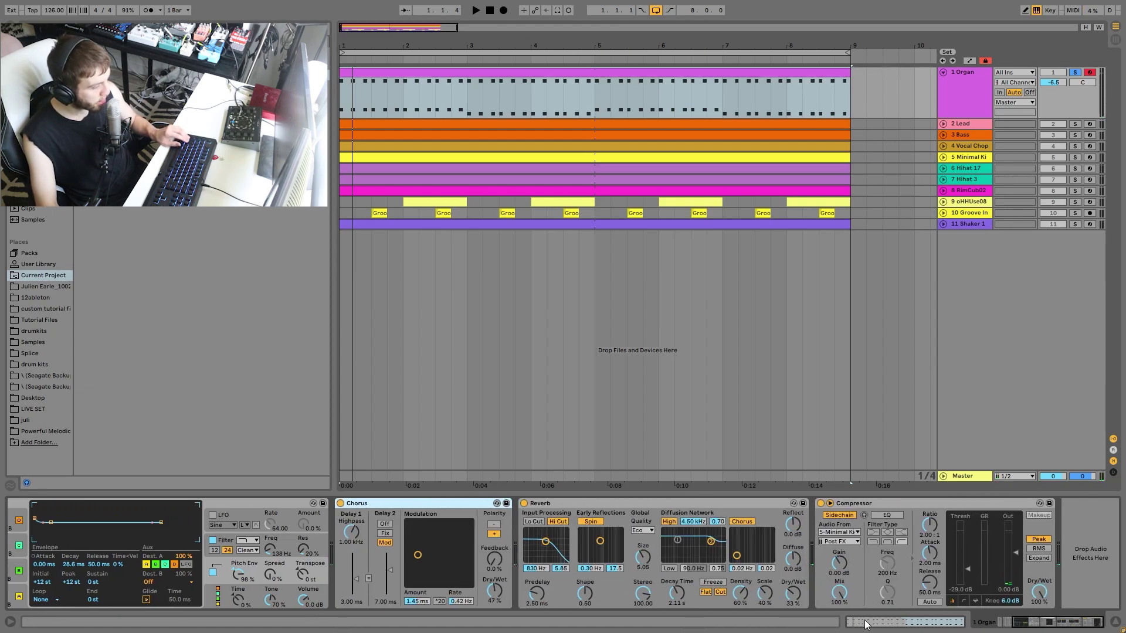
key("space")
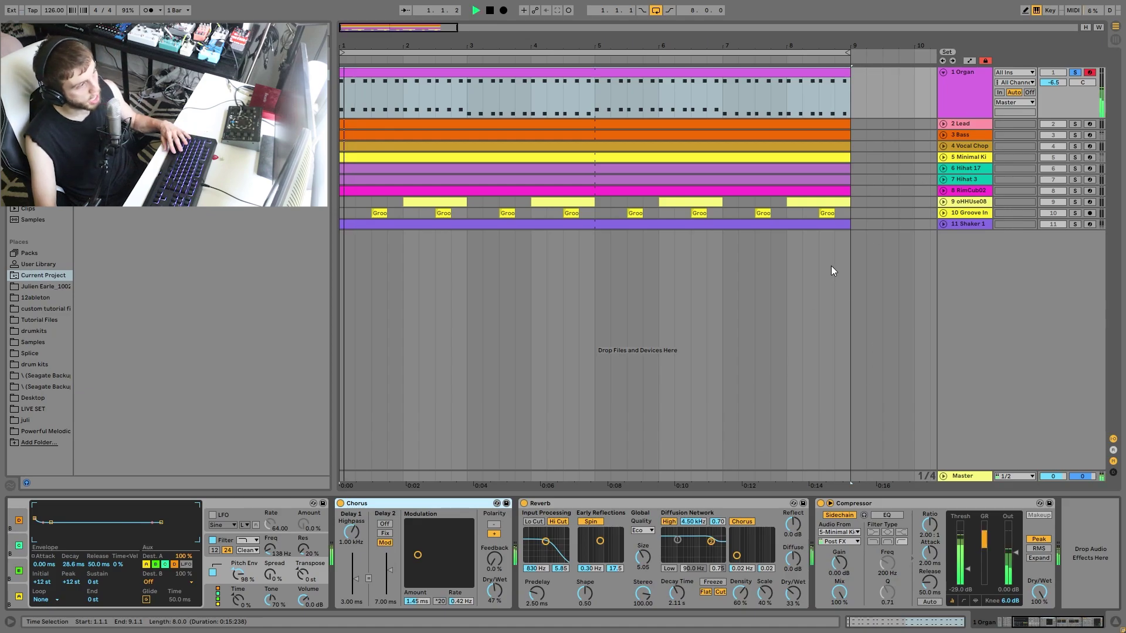
- Solo and unfold the Lead track, and show its devices while listening to it
left_click(1075, 125)
left_click(943, 123)
left_click(959, 123)
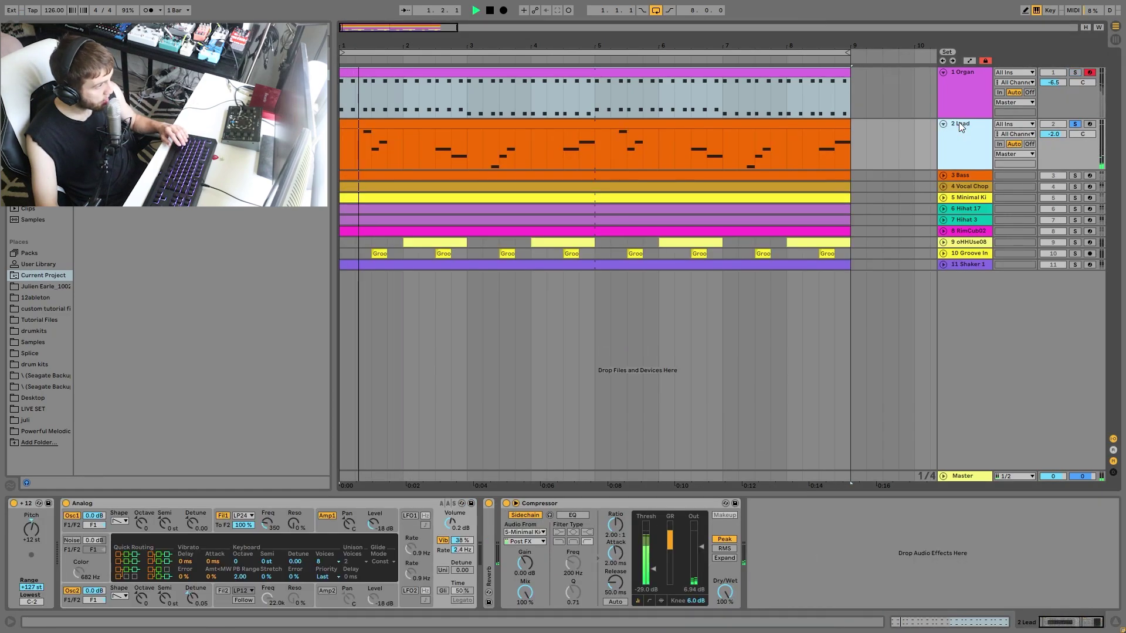
key("space")
- Solo and unfold the Bass track as well, and play it together with the Lead
left_click(1075, 174)
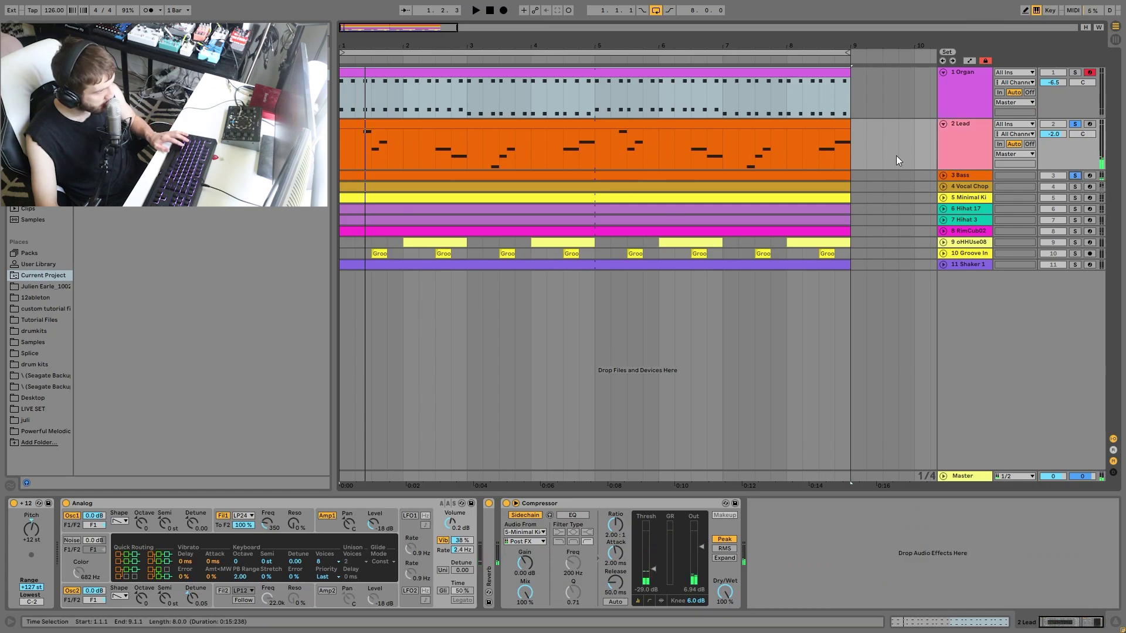
left_click(943, 175)
key("space")
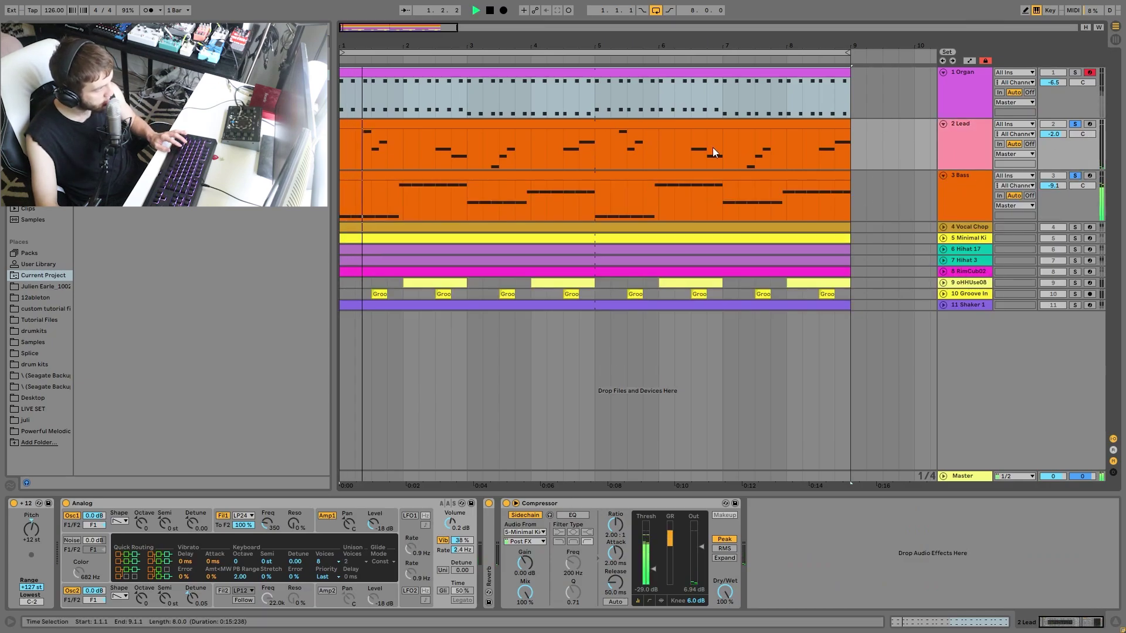
- Open the Lead clip's notes in the piano roll while listening to the Lead and Bass
double_click(568, 125)
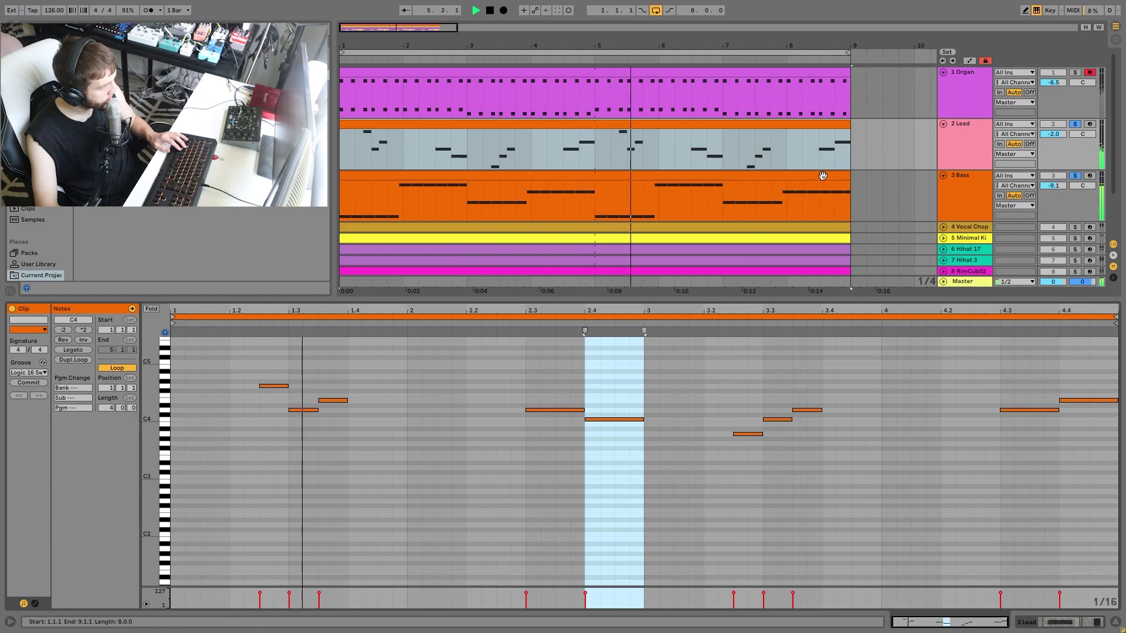
key("space")
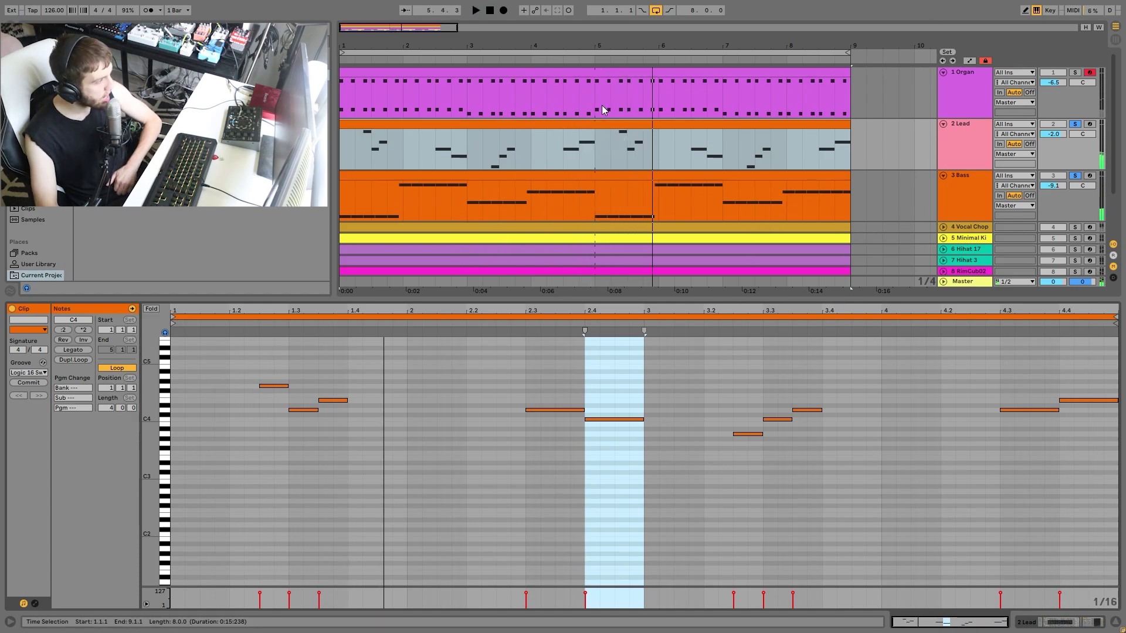
left_click(625, 121)
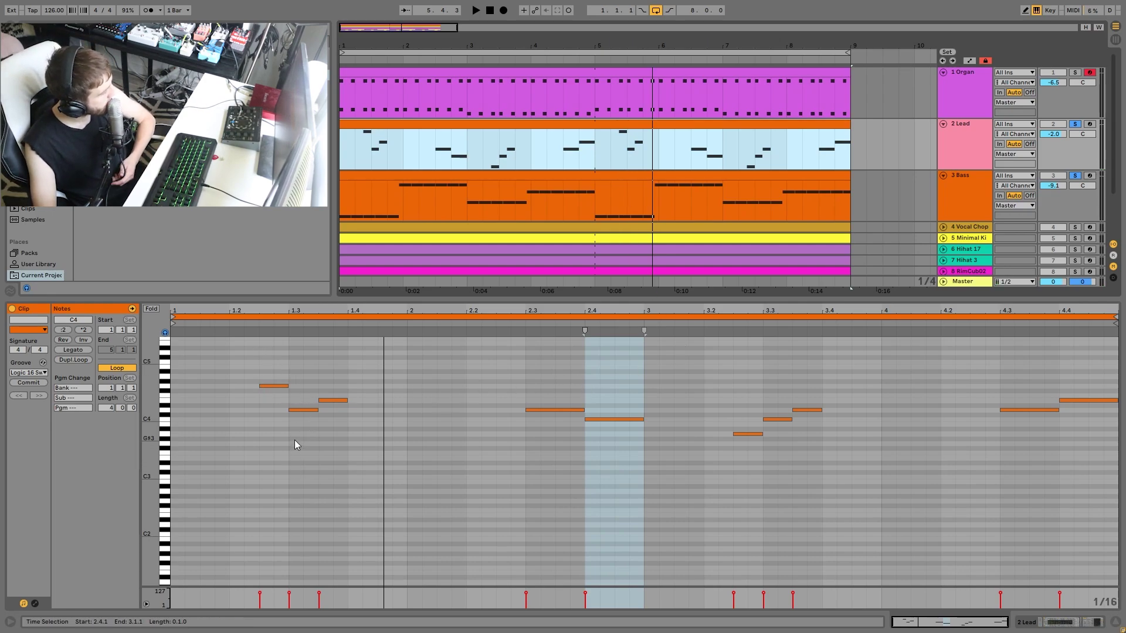
- Audition the individual notes of the Lead melody across bars 1 to 4
left_click(302, 410)
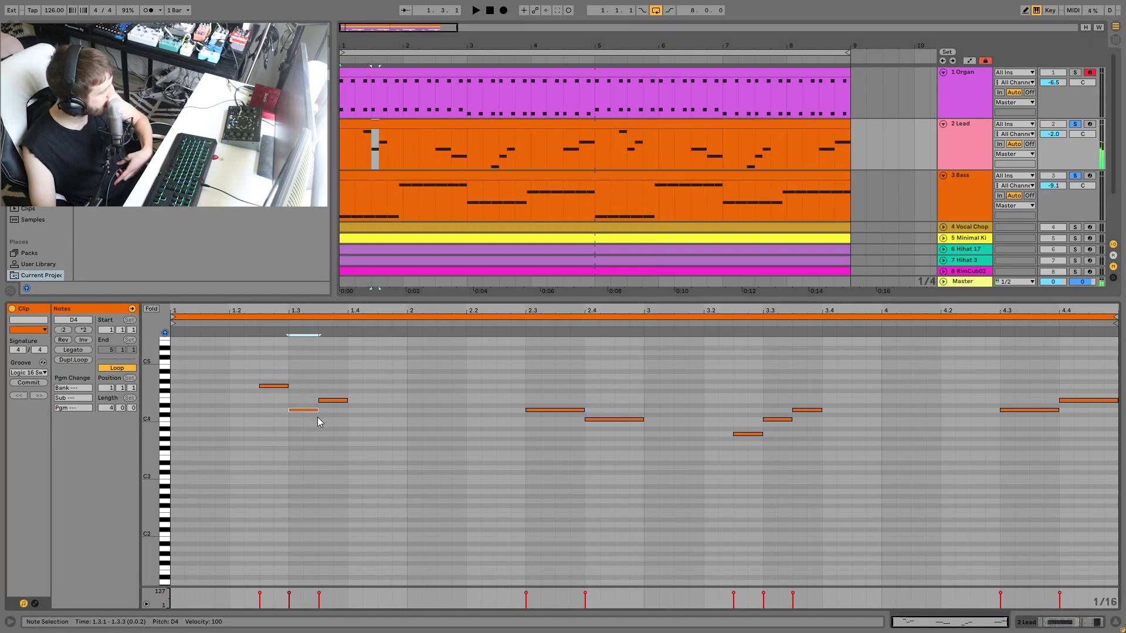
left_click(334, 401)
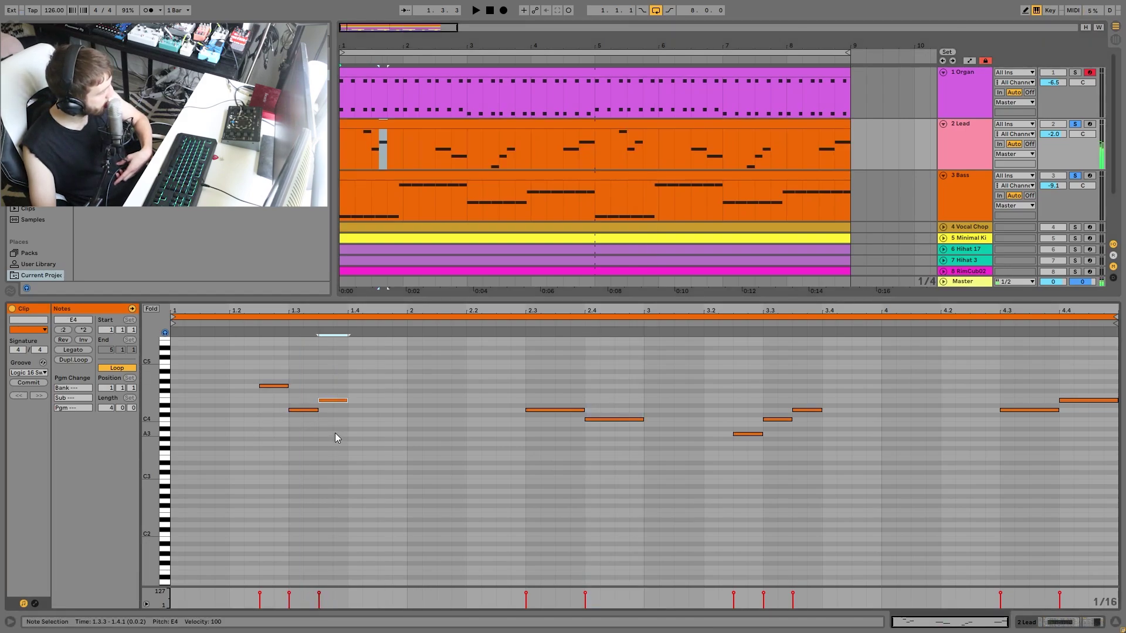
left_click(274, 386)
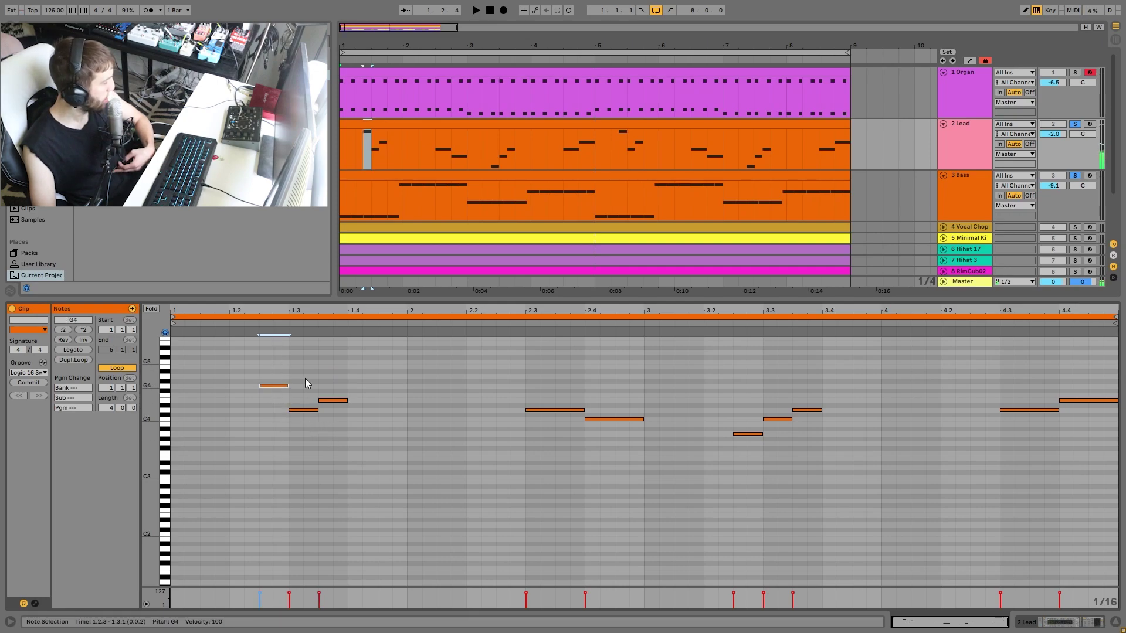
left_click(542, 410)
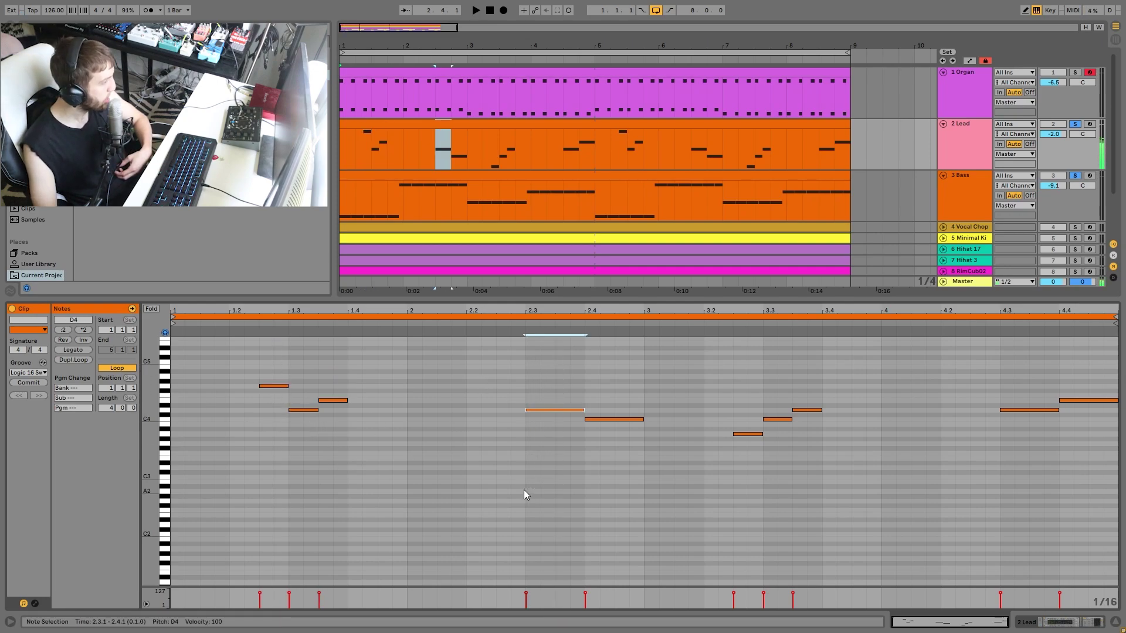
left_click(613, 419)
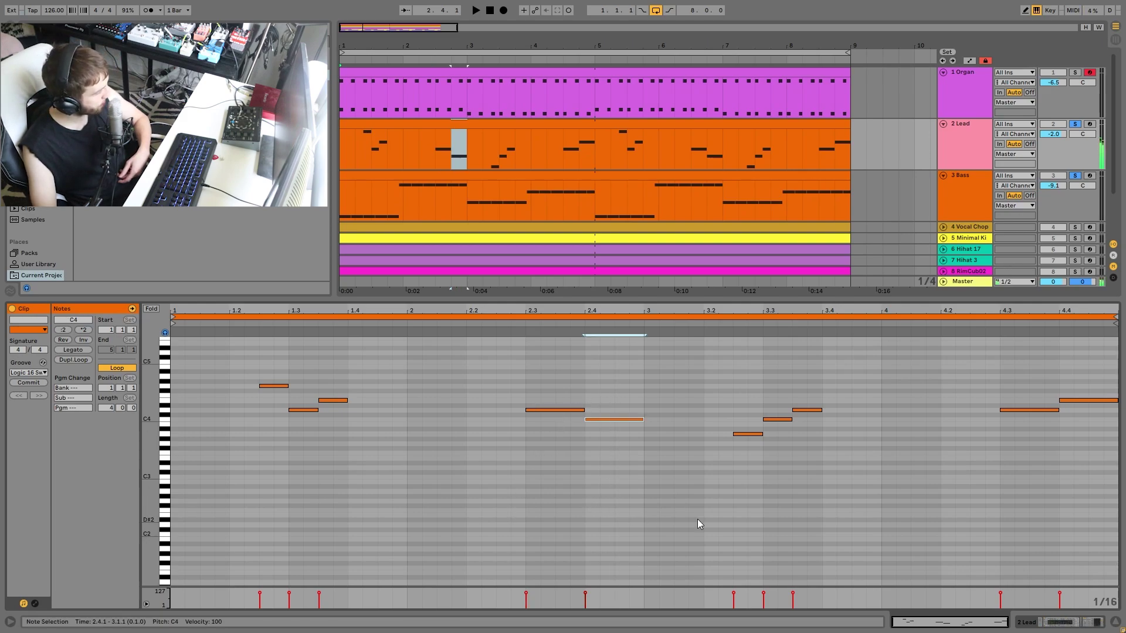
left_click(748, 434)
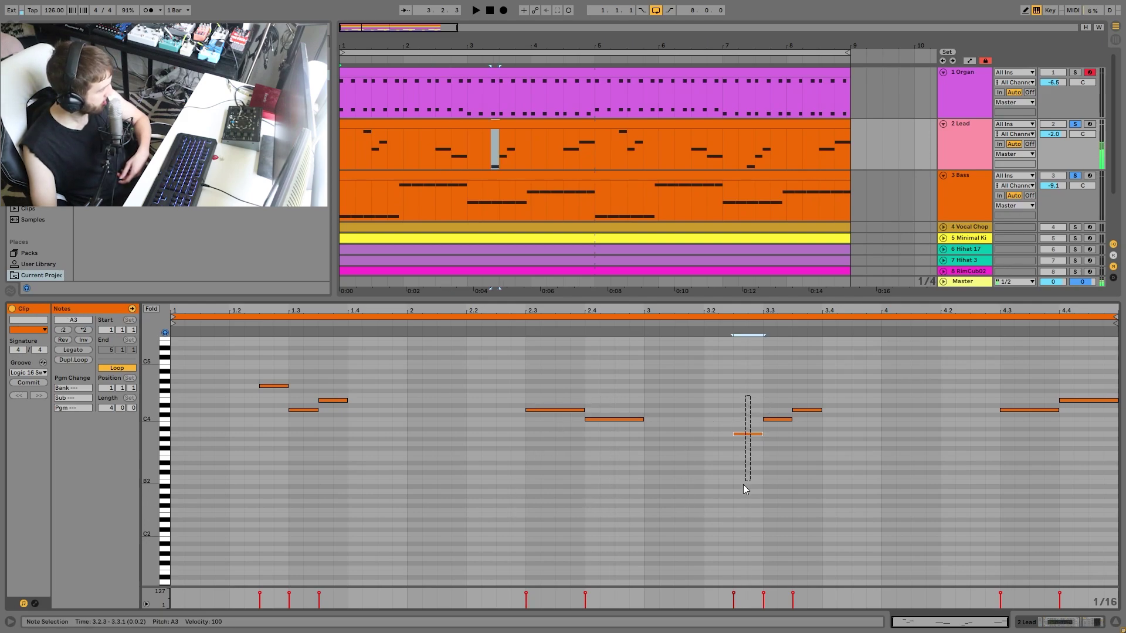
left_click(777, 419)
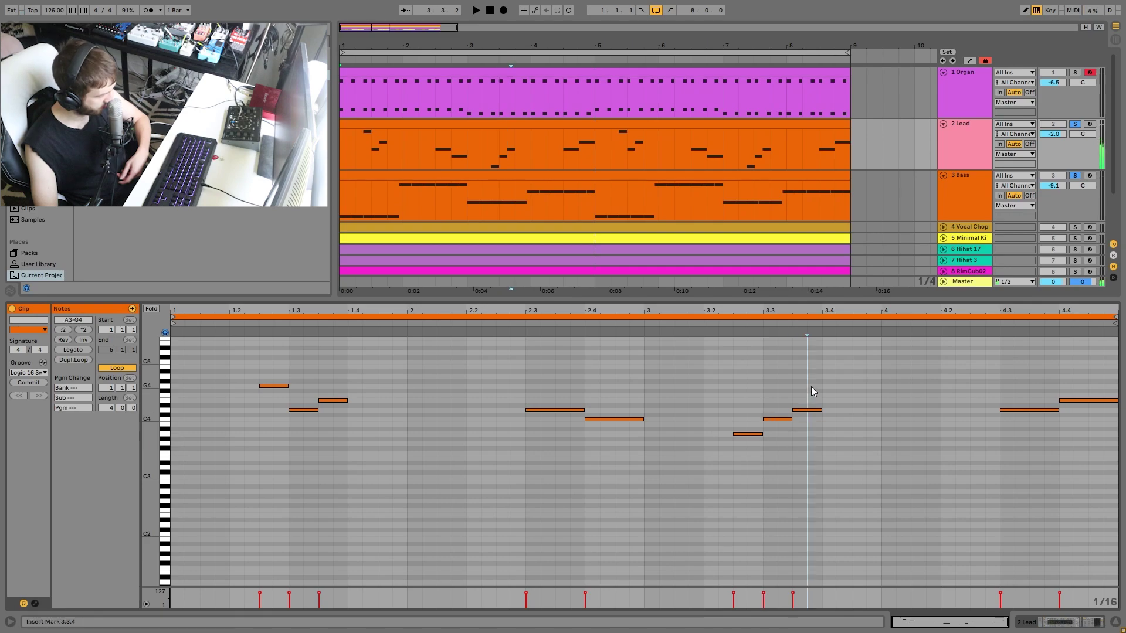
left_click(825, 461)
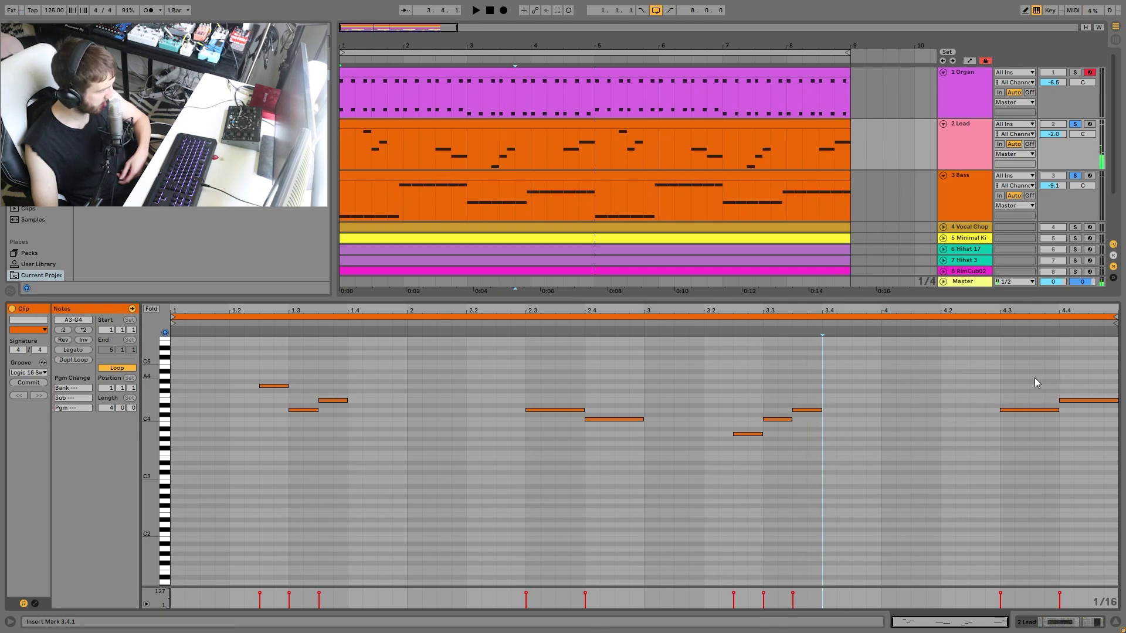
left_click_drag(1035, 378, 1024, 479)
left_click_drag(1066, 448, 1078, 358)
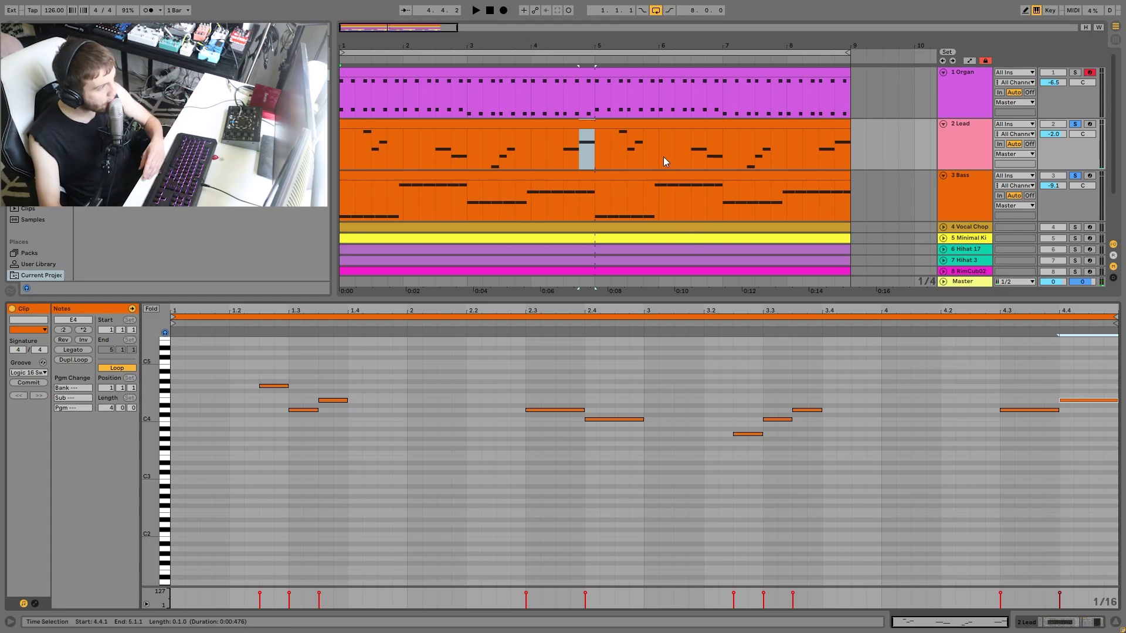
- Select the whole Lead clip in the arrangement and keep its notes displayed
left_click(684, 132)
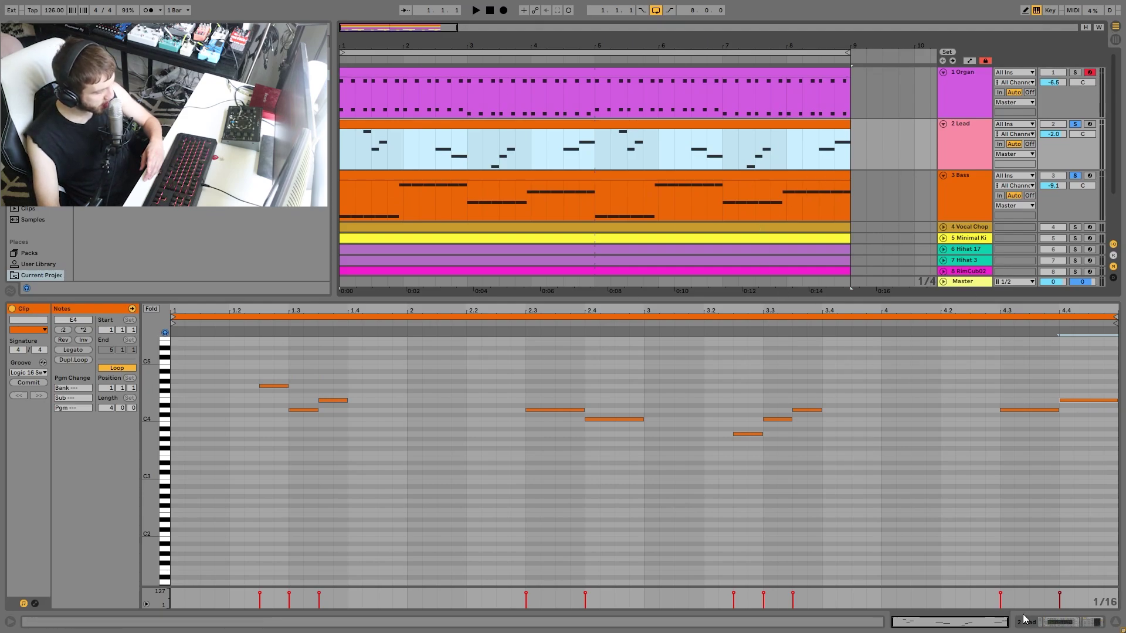
left_click(955, 133)
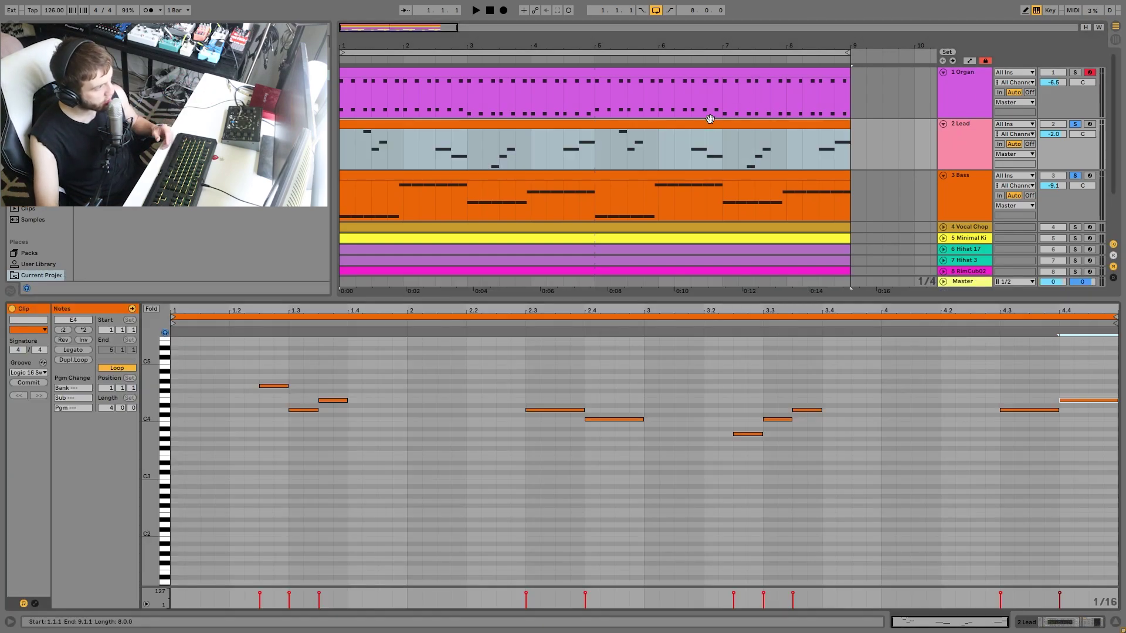
key("shift+Tab")
- Toggle the Lead's solo off and on again, and play the start of the Lead with the Bass
left_click(1076, 126)
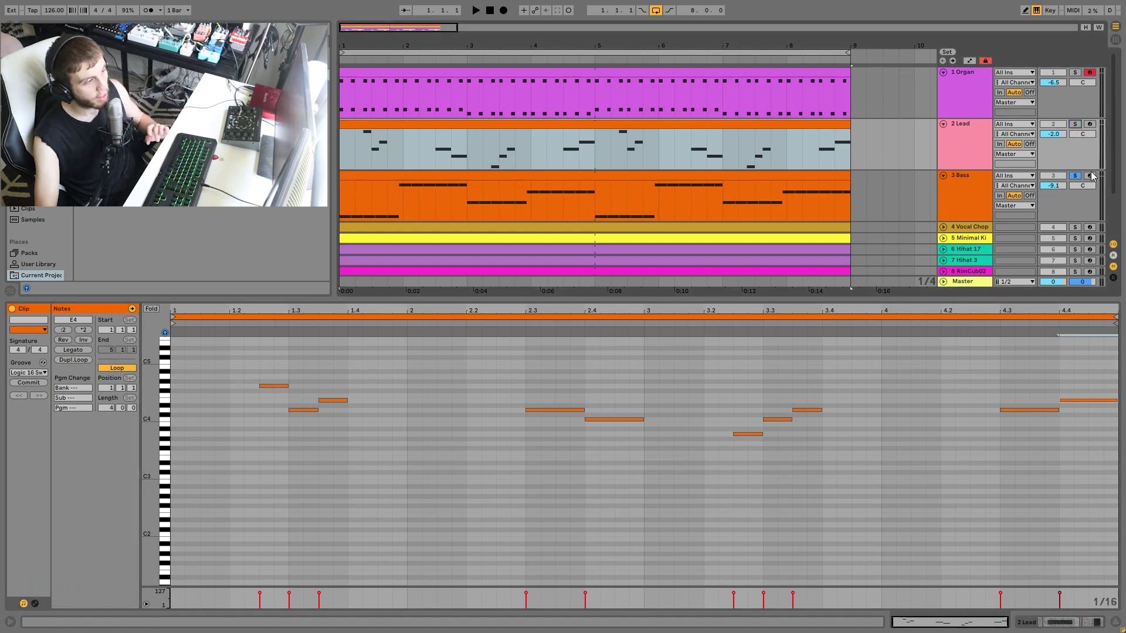
left_click(1074, 177)
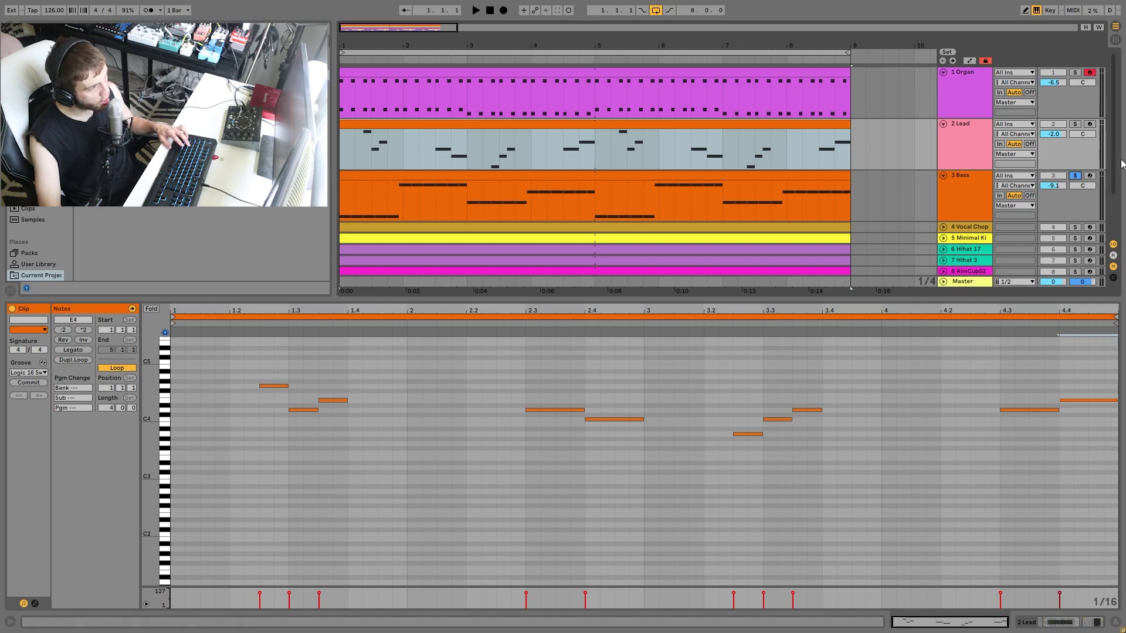
left_click(1074, 123)
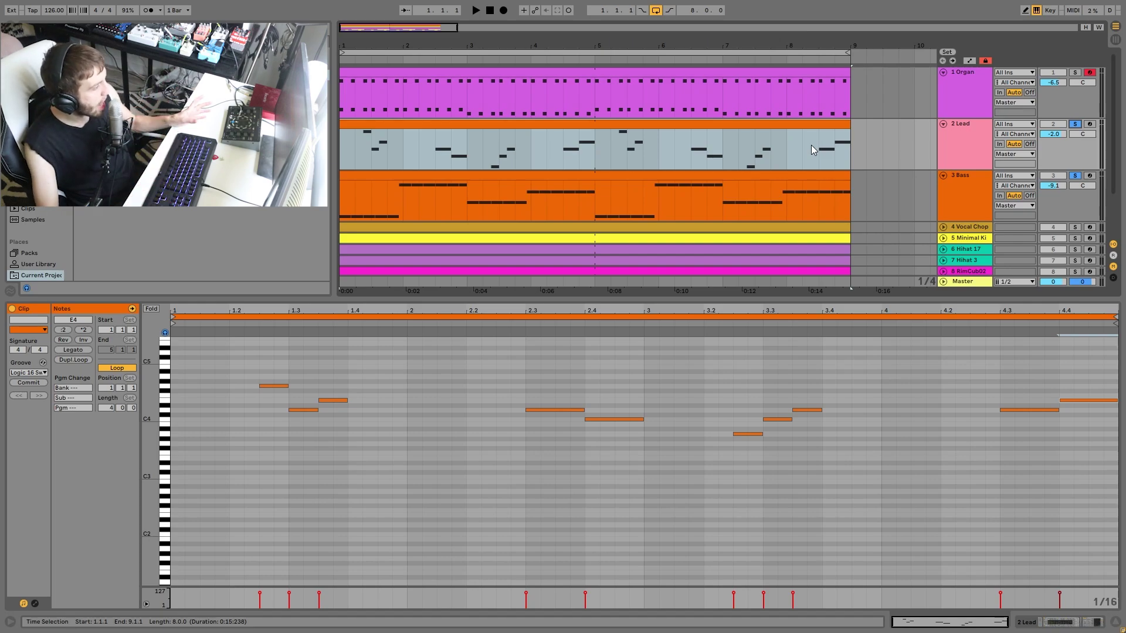
key("space")
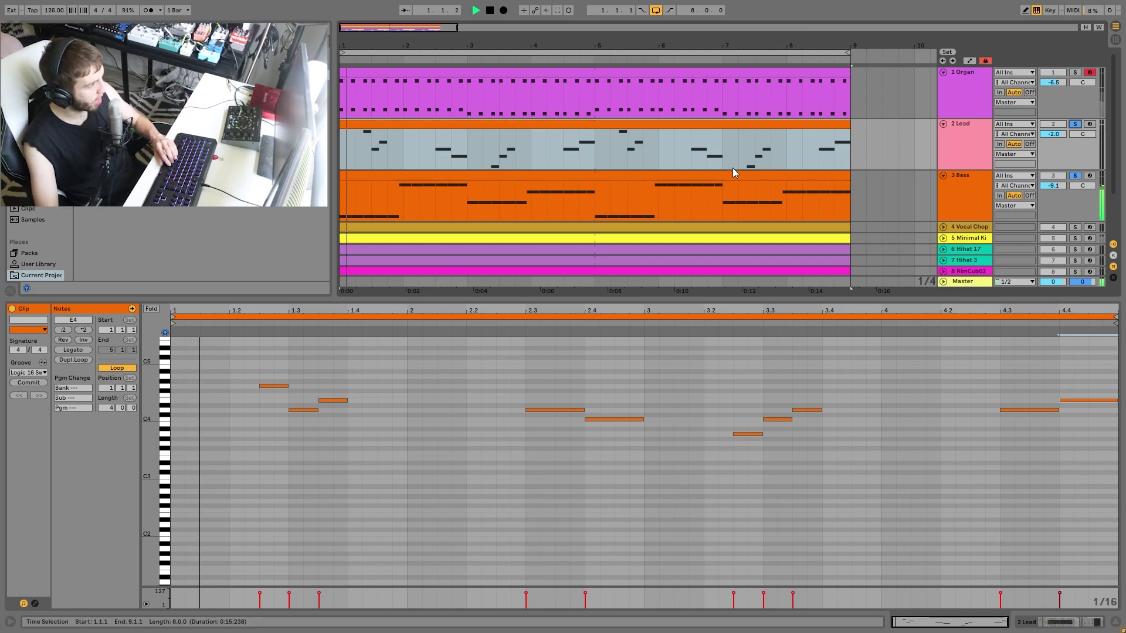
key("space")
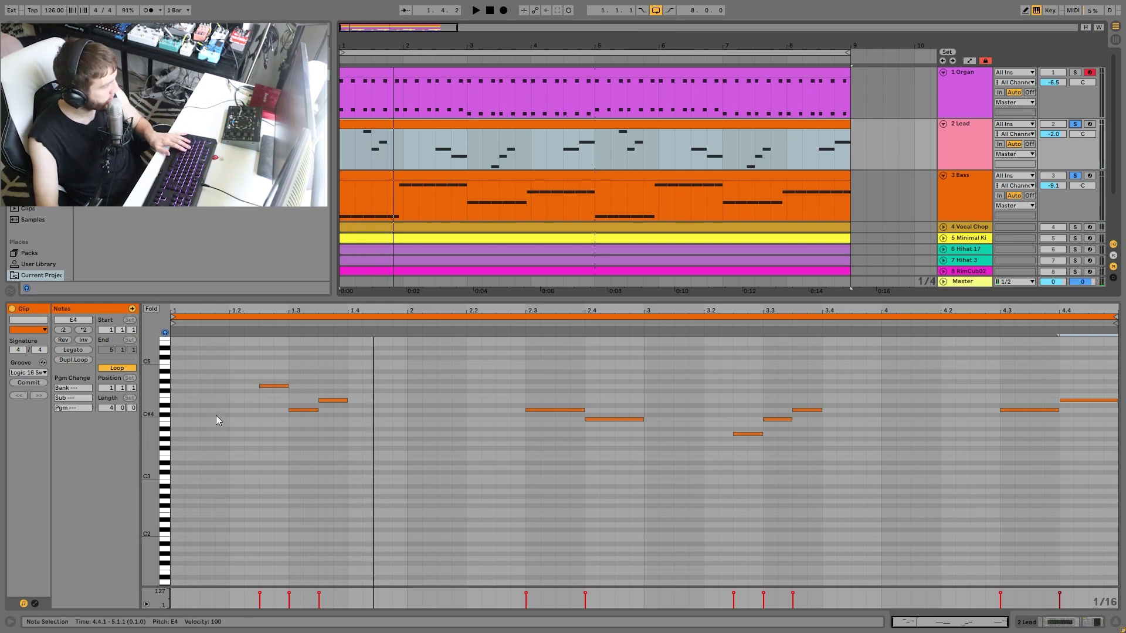
- Try adding three consecutive eighth notes, A3, C4 and D4, at the start of the Lead clip
double_click(181, 429)
key("Down")
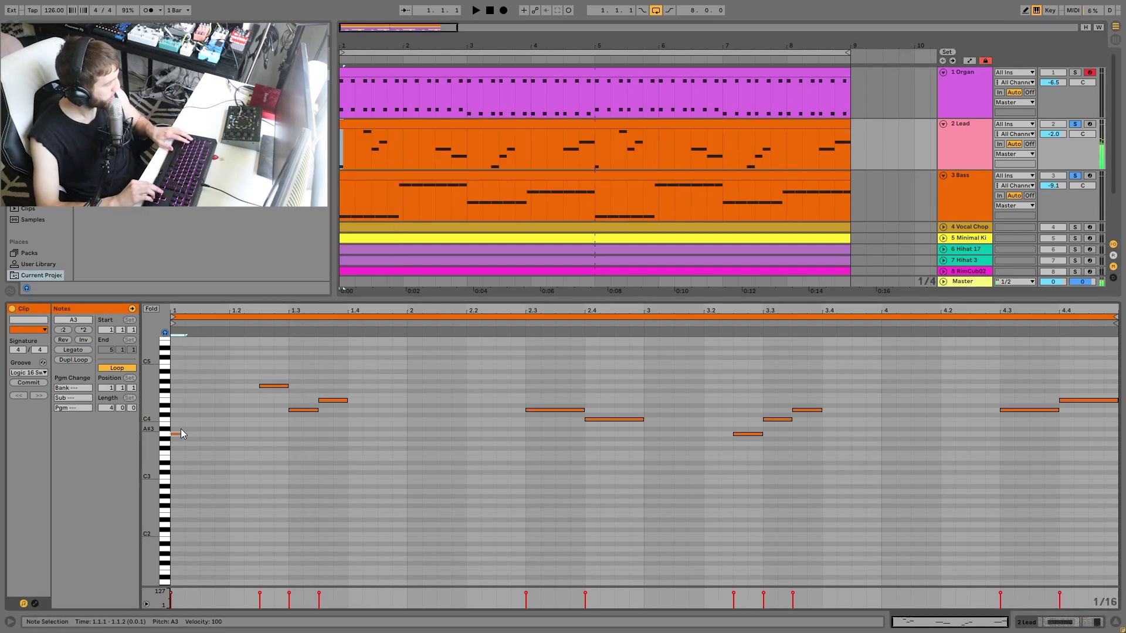
key("shift+Right")
key("ctrl+d")
key("Up")
key("Up")
key("Up")
key("ctrl+d")
key("Up")
key("Up")
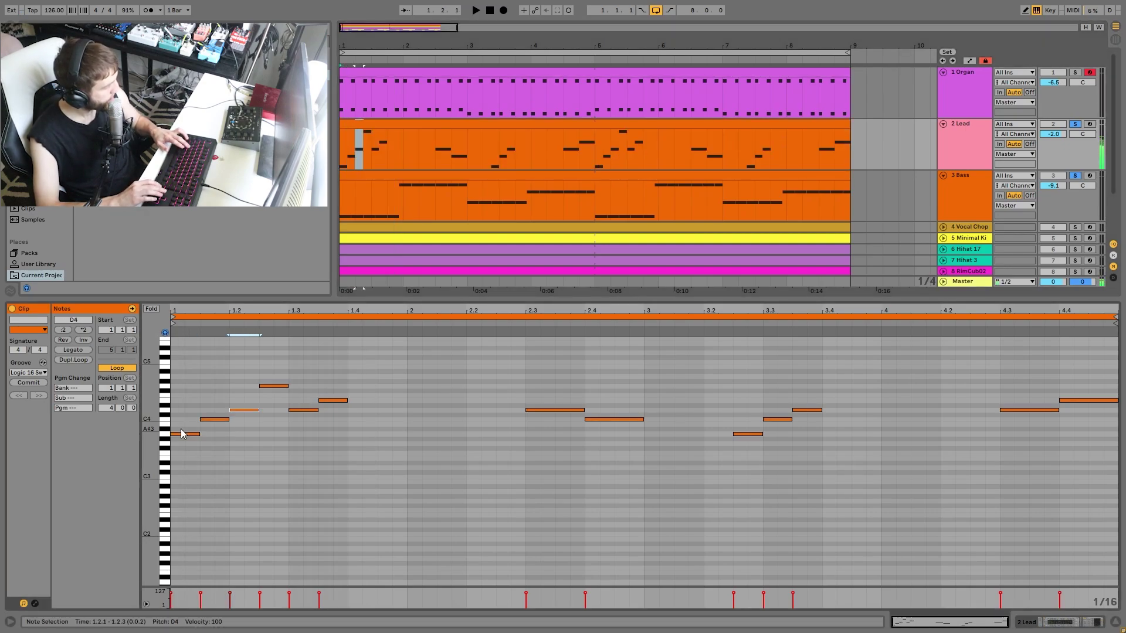
- Listen to the busier Lead opening and delete the three added notes
key("space")
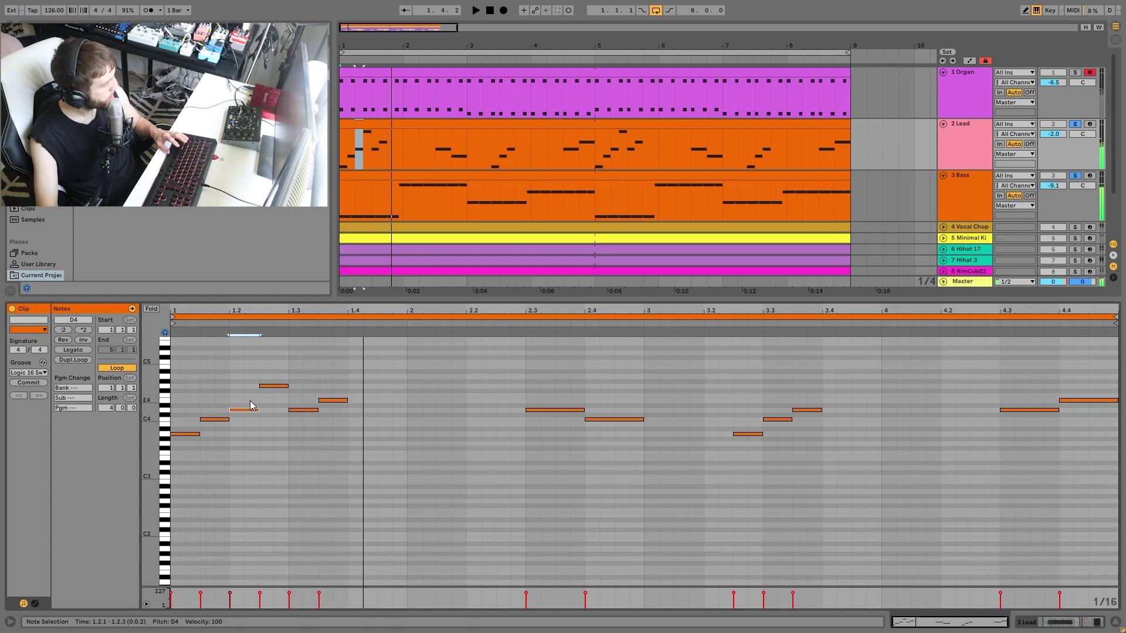
key("space")
left_click_drag(252, 404, 167, 469)
key("Delete")
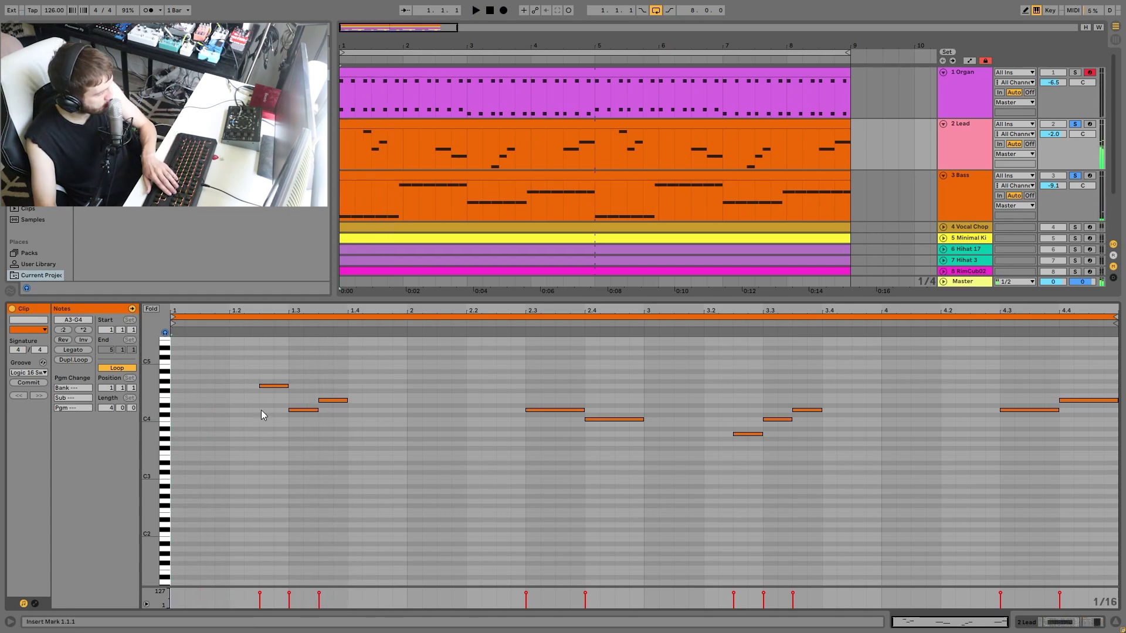
- Play the Lead's opening with the Bass, bring up the Lead's devices and take the Bass out of solo
key("space")
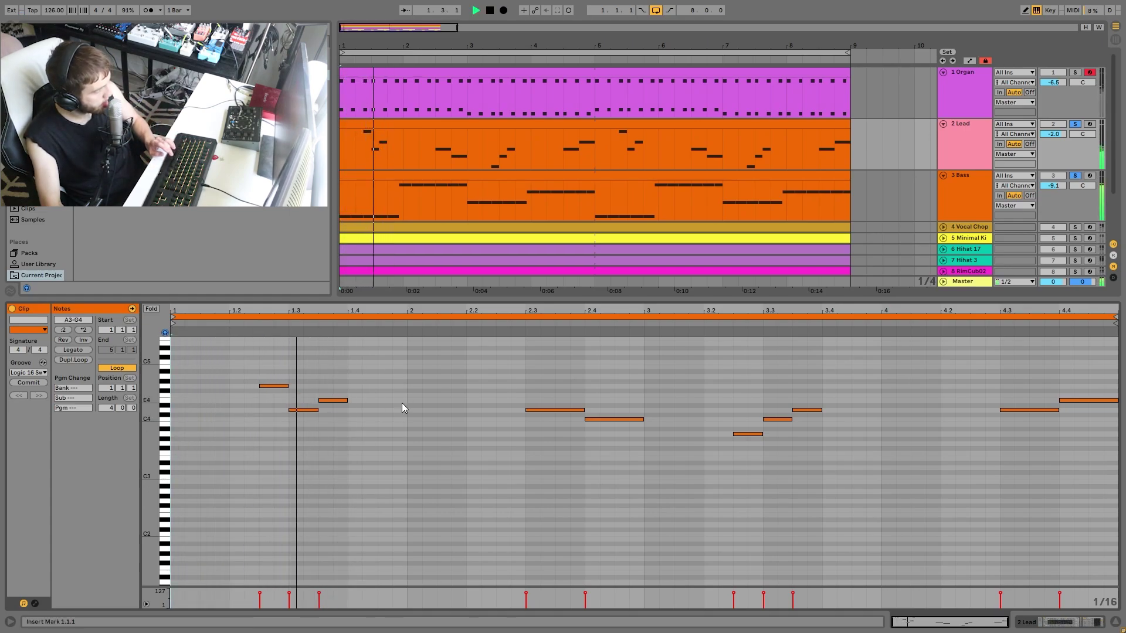
key("space")
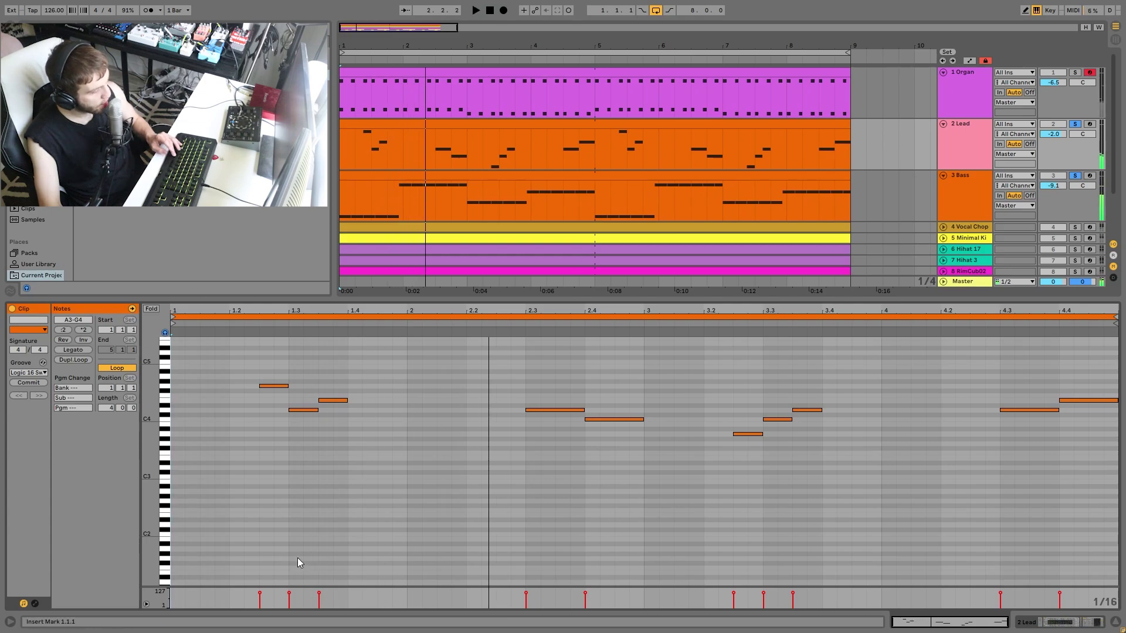
left_click(1045, 624)
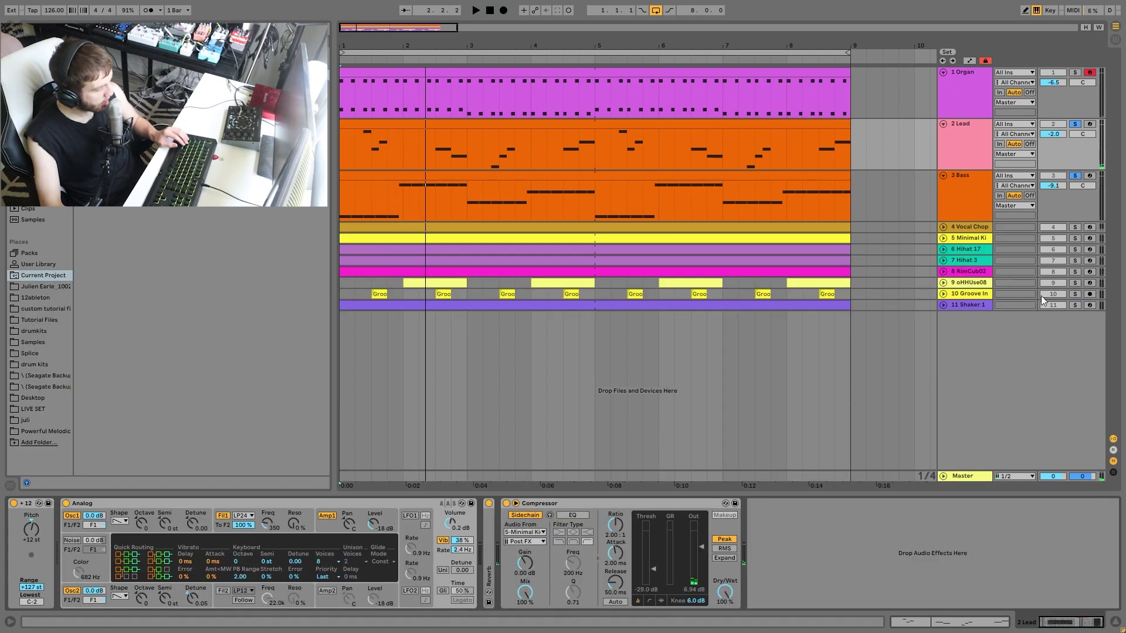
left_click(1077, 177)
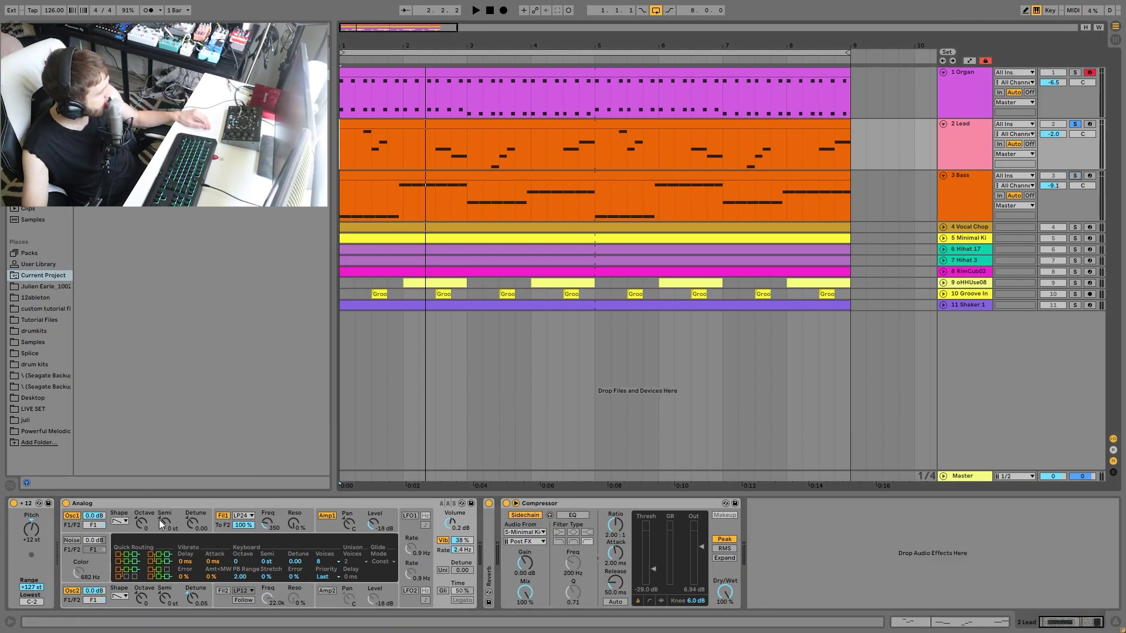
- Inspect the Lead's Analog synth: its first filter envelope, first amp envelope and global vibrato settings
left_click(219, 526)
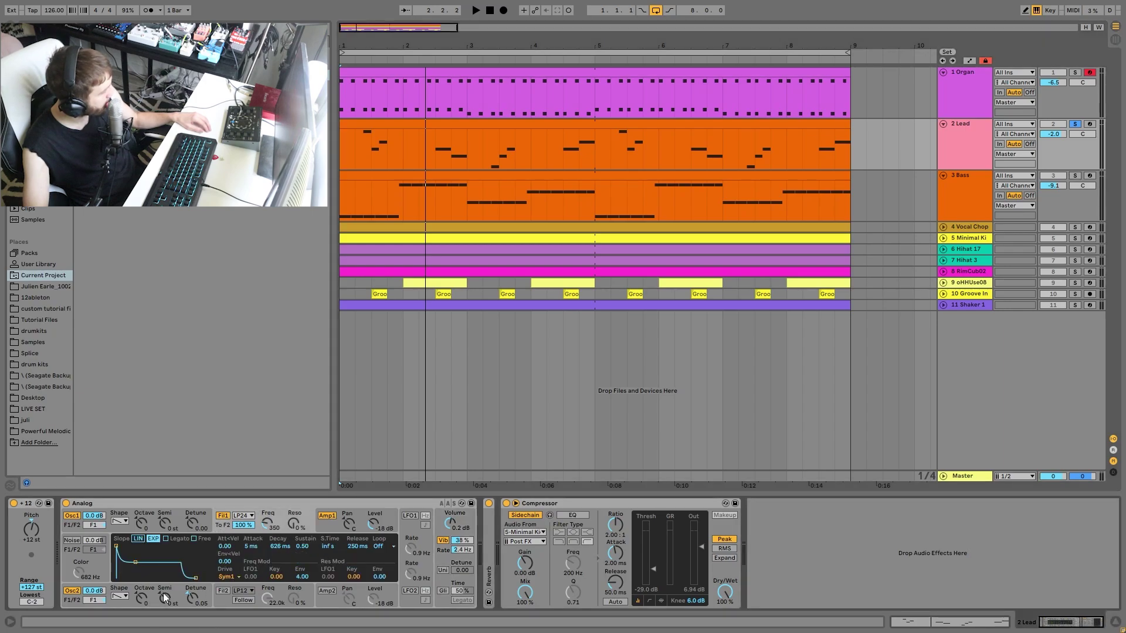
left_click(331, 529)
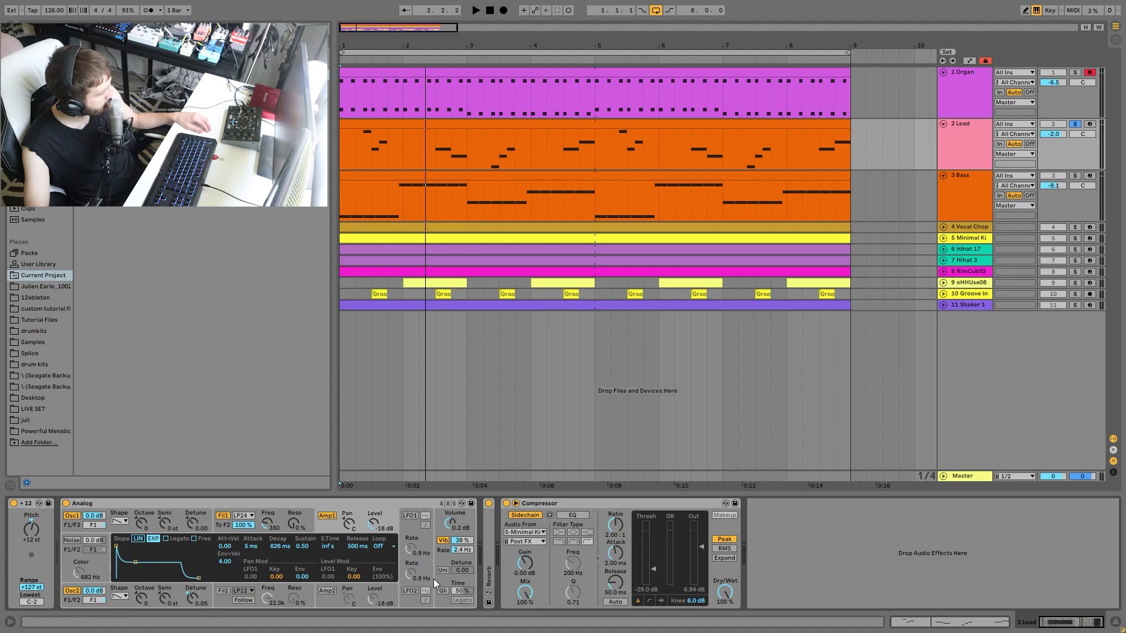
left_click(449, 554)
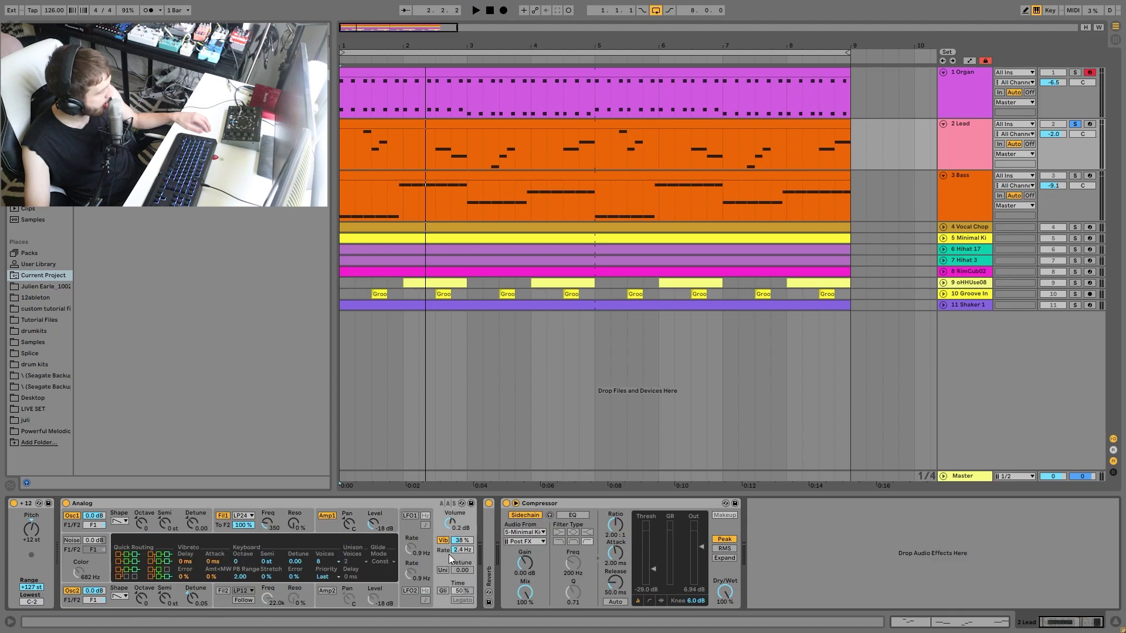
- Unfold the Lead's Reverb, examine it with the sidechained Compressor, and play the Lead on its own
double_click(491, 547)
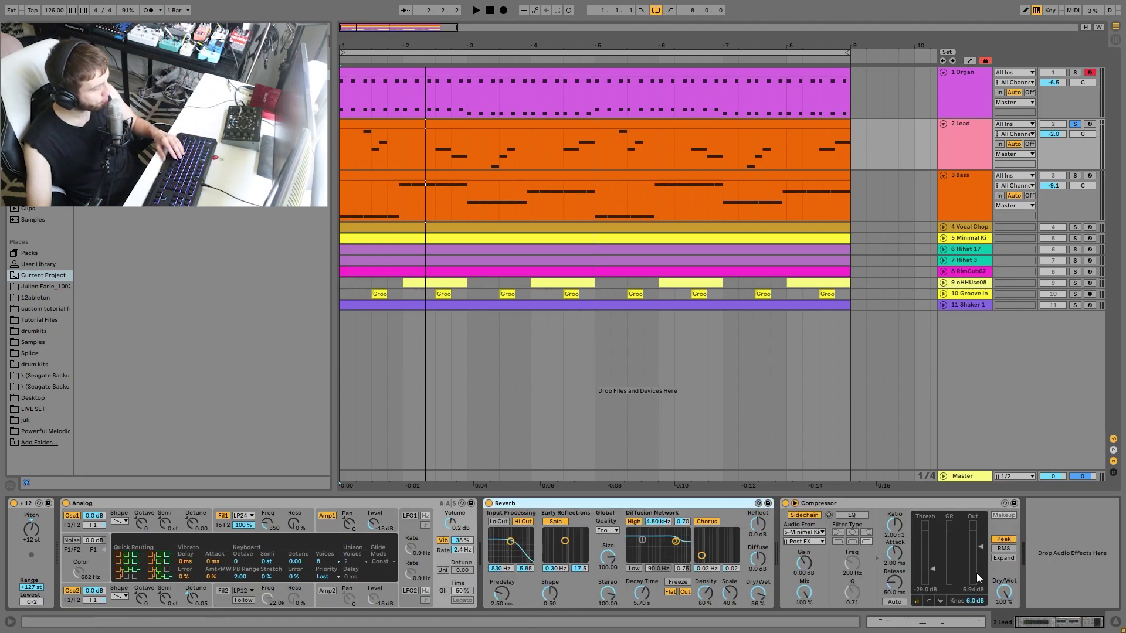
left_click(890, 502)
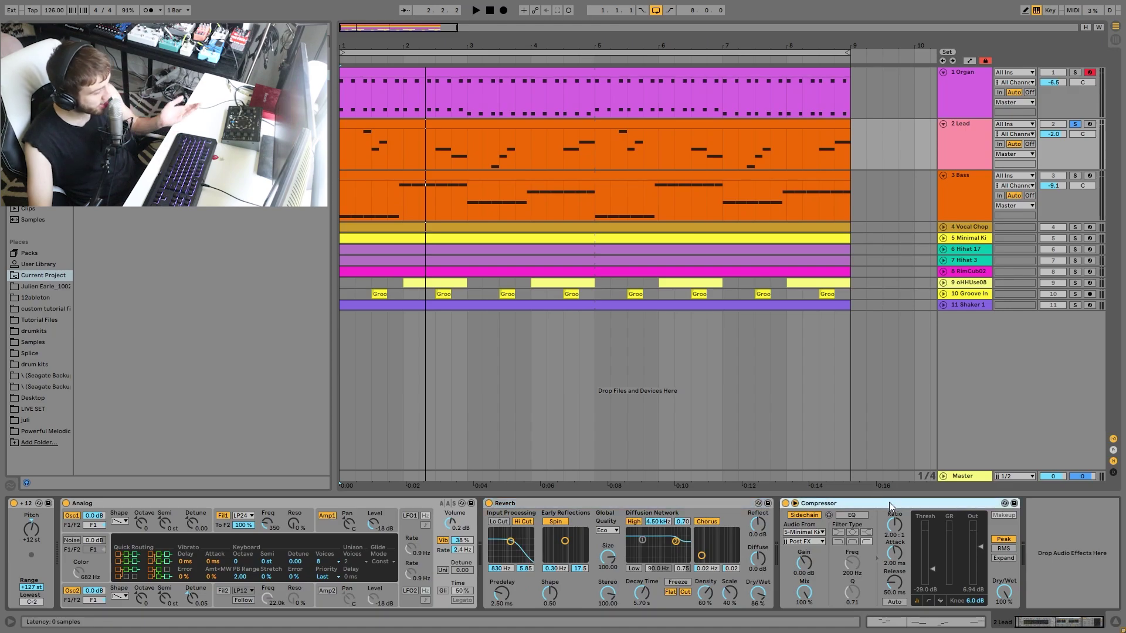
key("space")
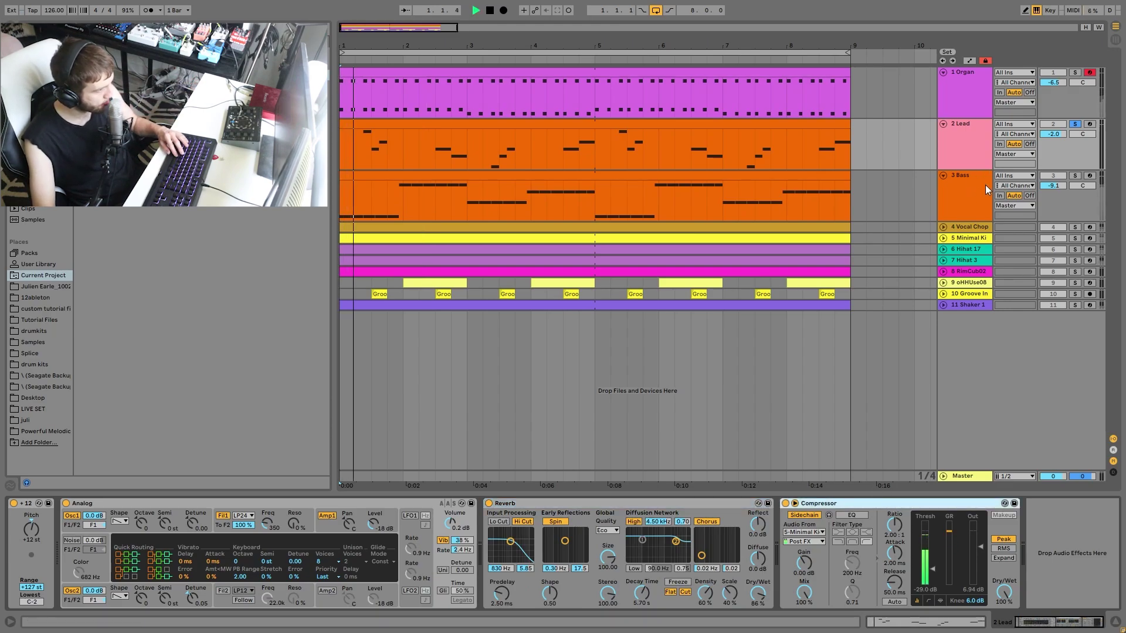
- Solo the Bass instead of the Lead, open its clip's notes and play the Bass line
left_click(1075, 176)
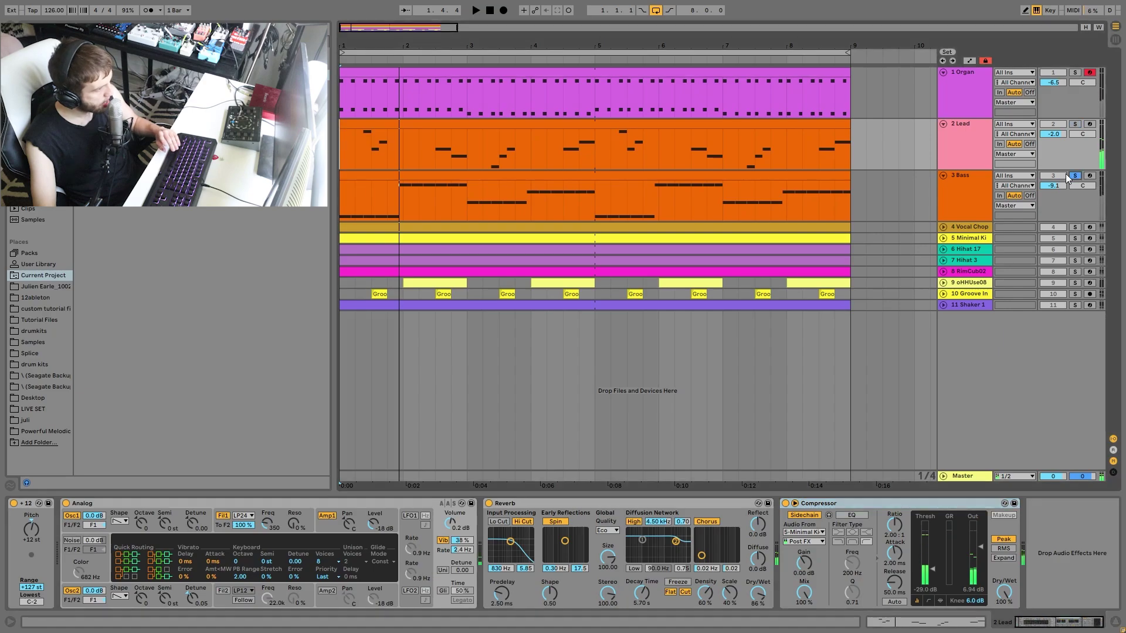
left_click(975, 179)
key("space")
double_click(617, 179)
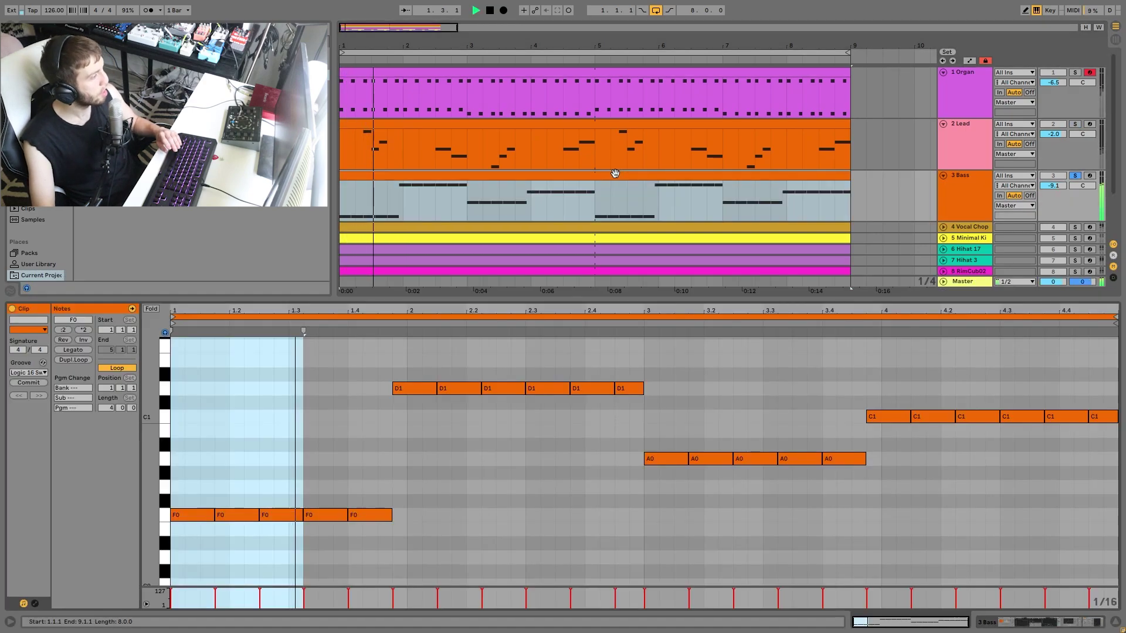
left_click(632, 481)
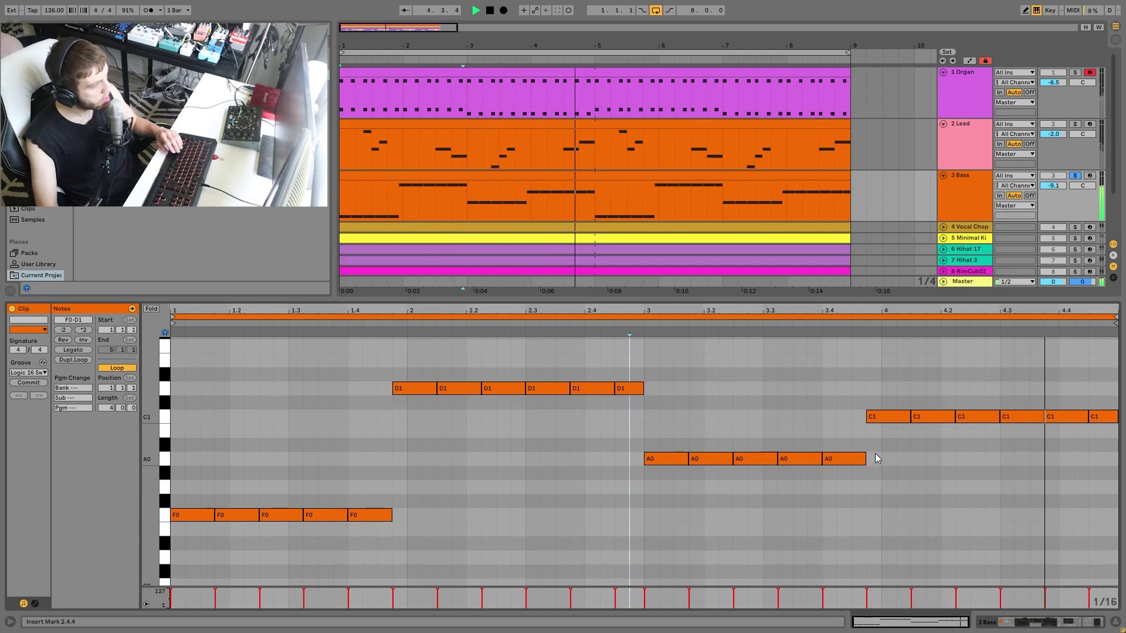
key("space")
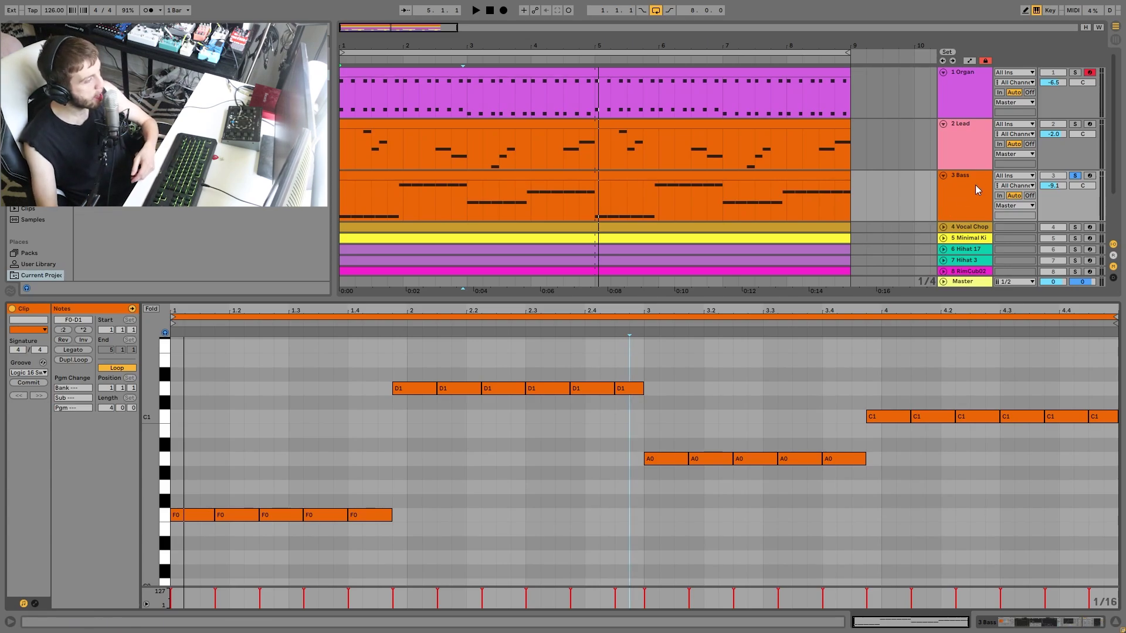
- Bring up the Bass's devices and audition the Bass with the kick, rim, Hihat 3 and Hihat 17 tracks soloed
left_click(955, 191)
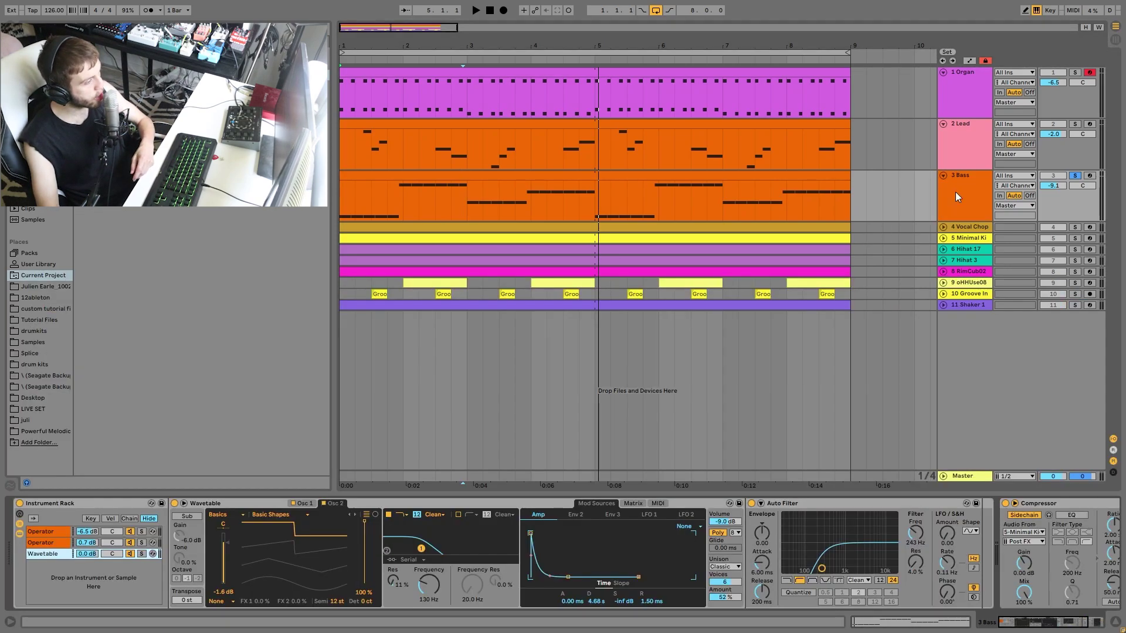
left_click(1074, 238)
key("space")
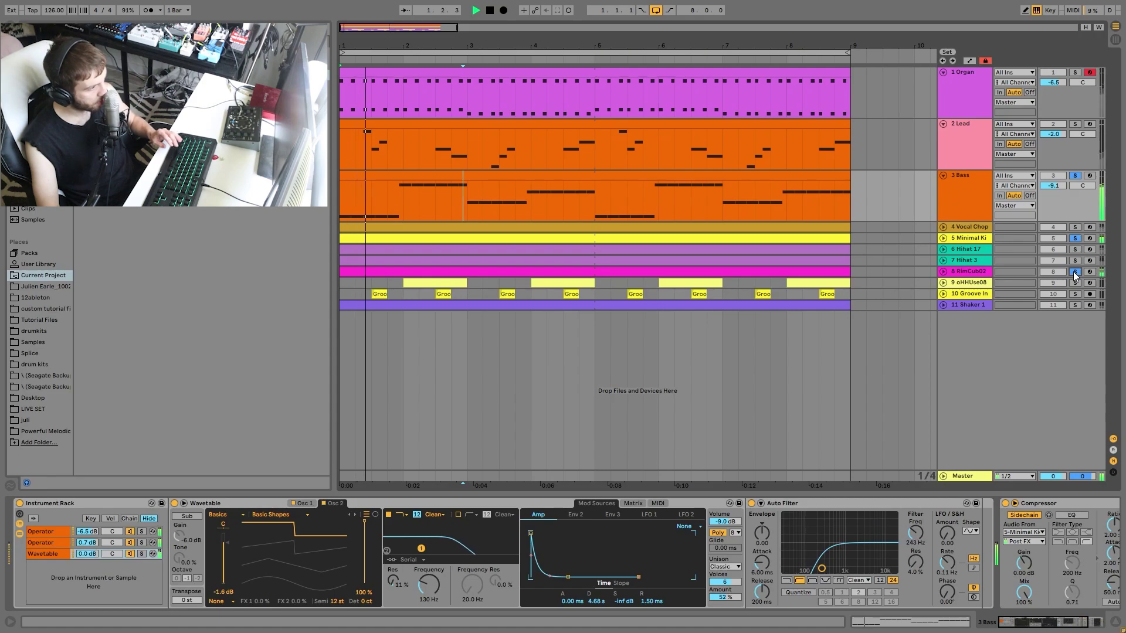
left_click(1076, 261)
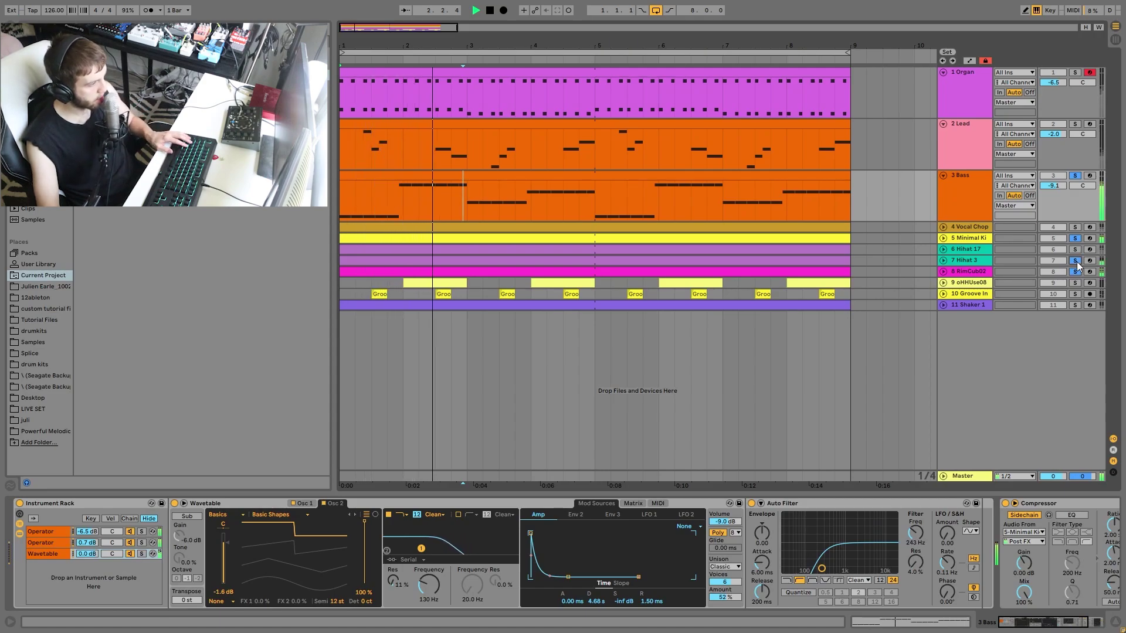
left_click(1077, 262)
left_click(1073, 251)
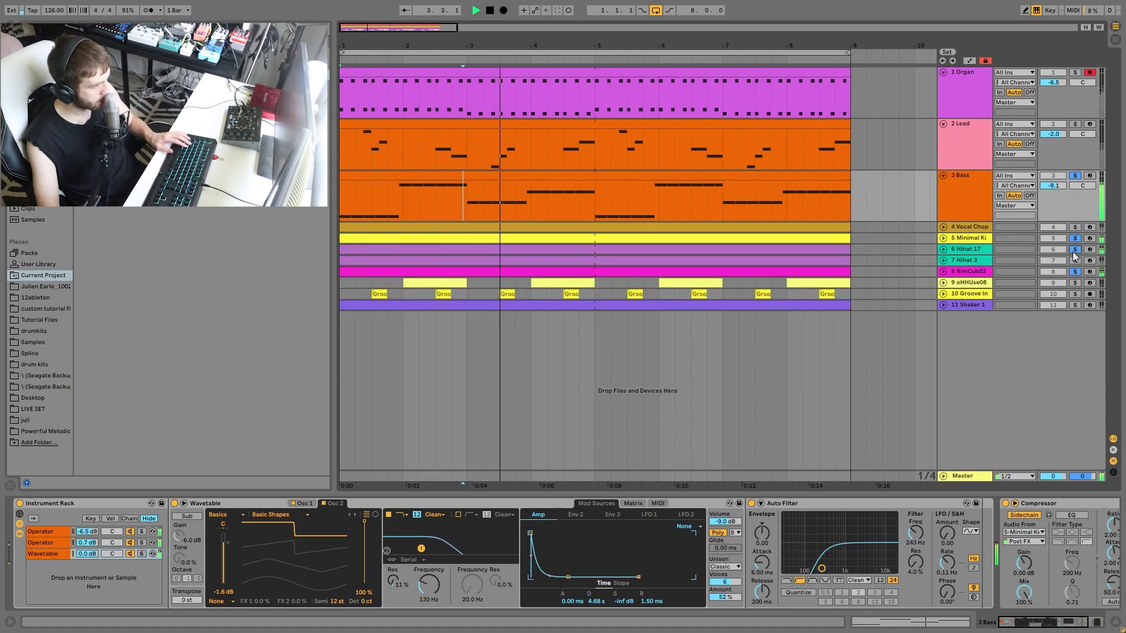
- Unfold the Hihat 17 track, lower its volume to -10.2 dB and clear all track solos
left_click(944, 250)
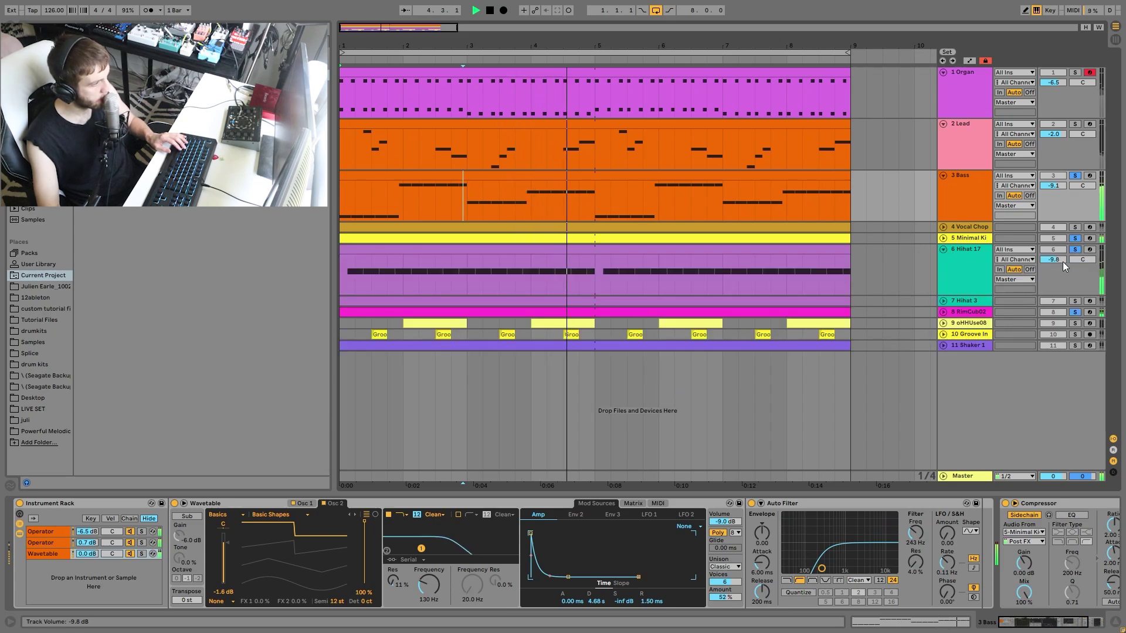
left_click_drag(1063, 262, 1059, 264)
left_click(1073, 252)
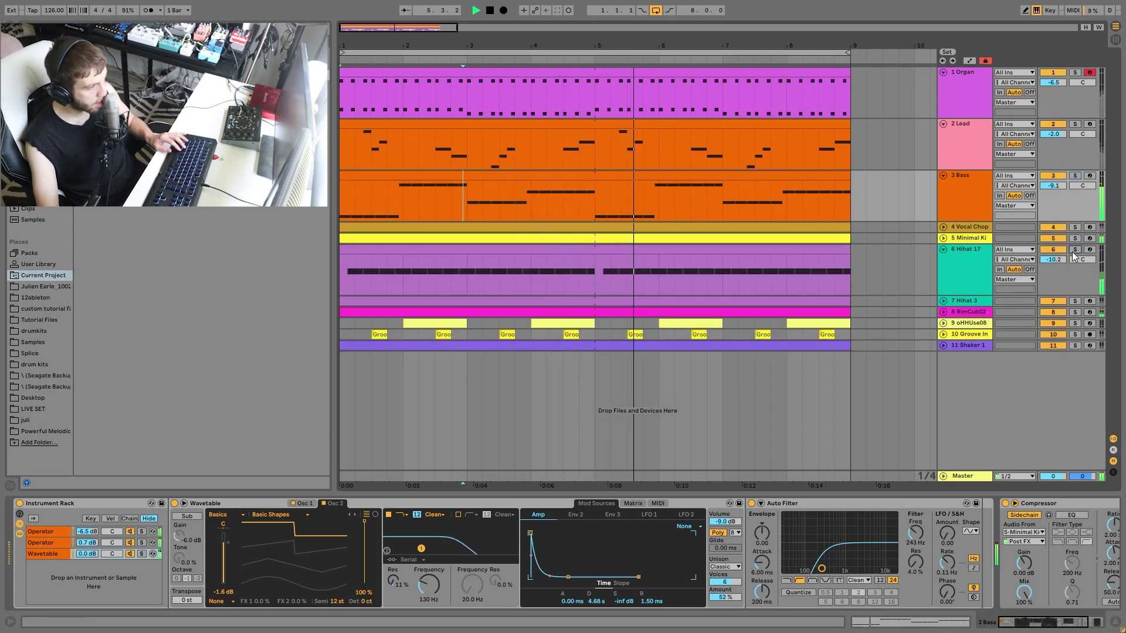
- Stop playback, solo only the Bass, reopen its clip's notes and play the opening
left_click(1055, 186)
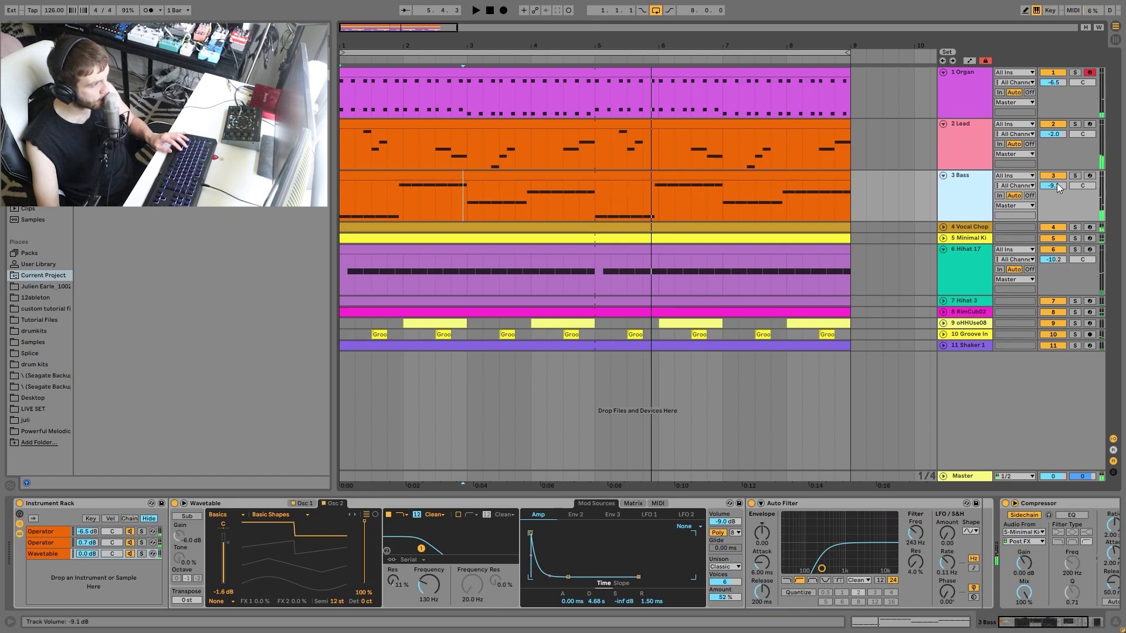
left_click(1075, 176)
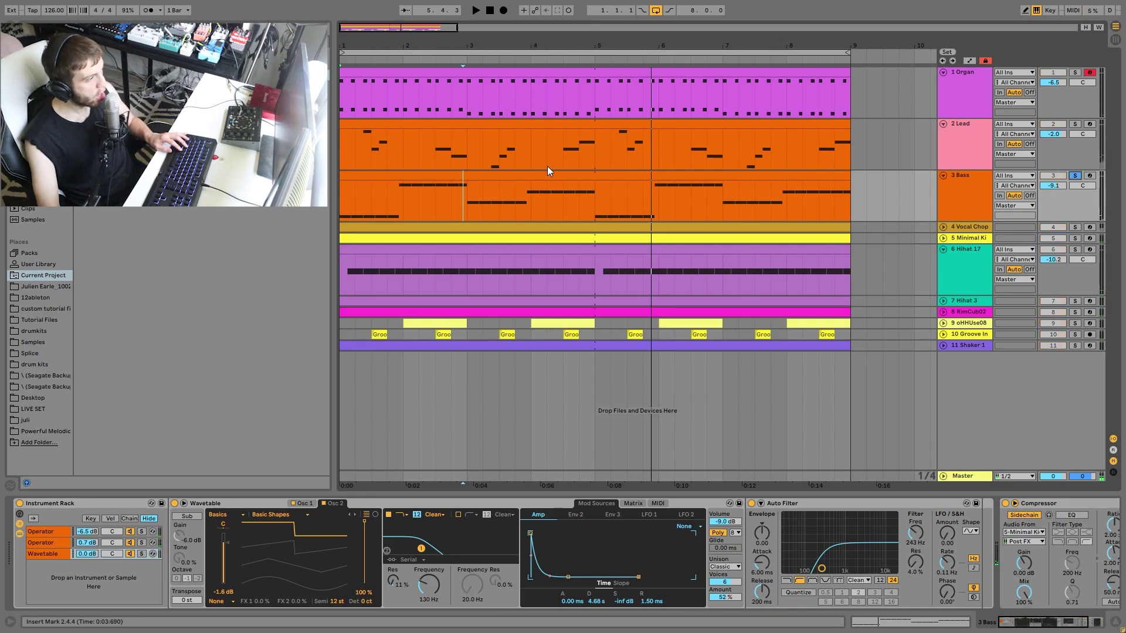
double_click(498, 173)
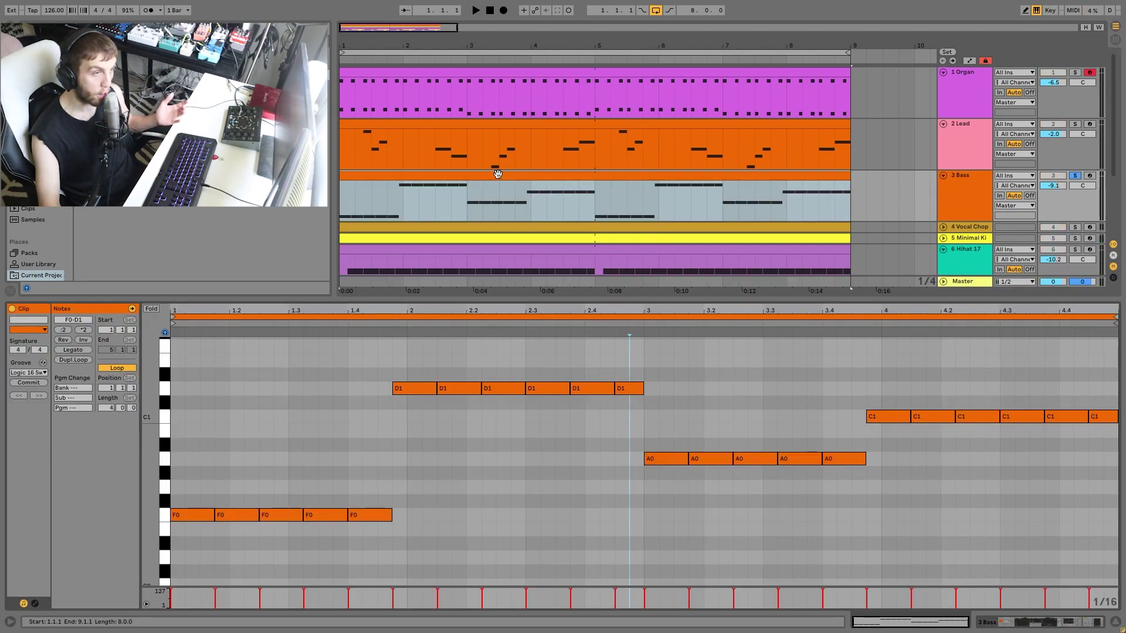
key("space")
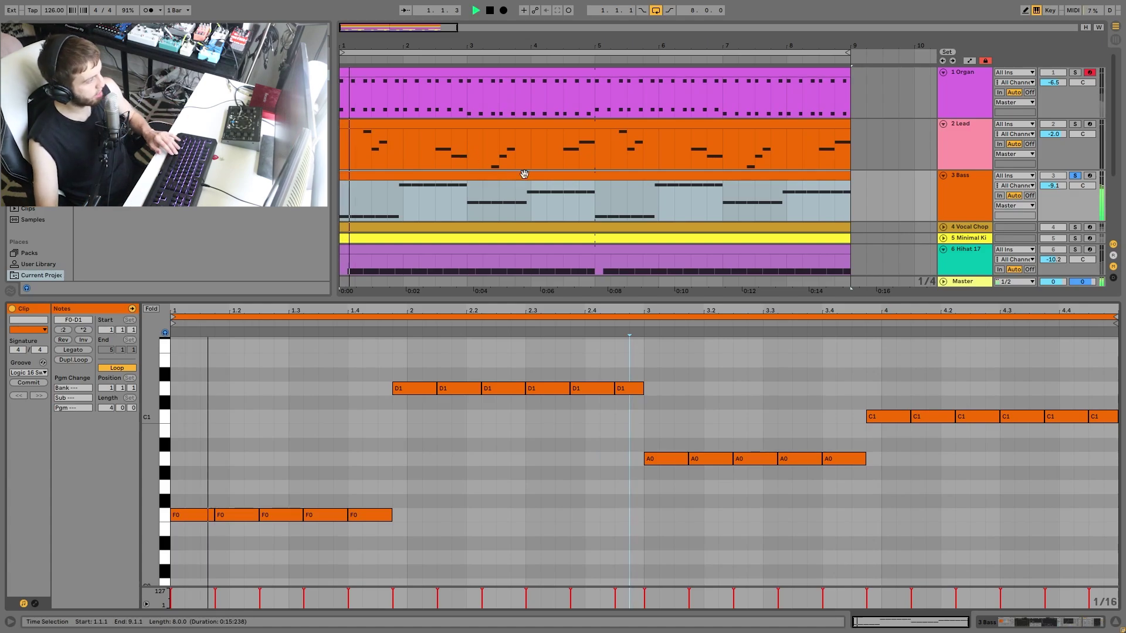
key("space")
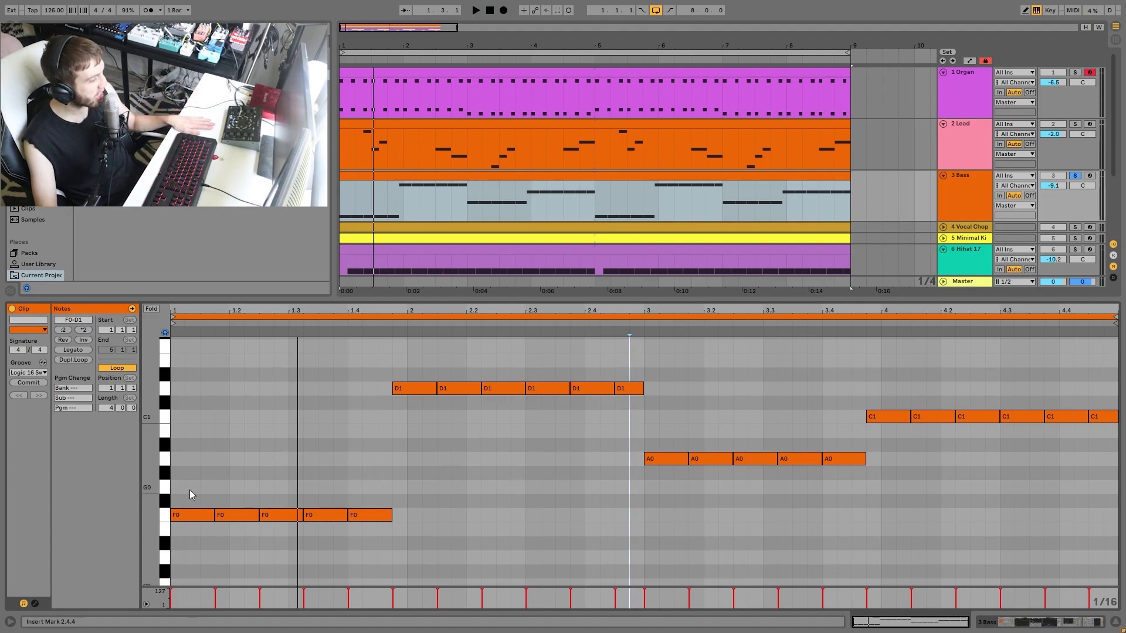
- Highlight the Bass clip's note groups in order, F0, D1, A0 and C1, to show the root-note progression
left_click_drag(191, 485, 398, 556)
left_click_drag(386, 431, 622, 346)
left_click_drag(646, 429, 1118, 406)
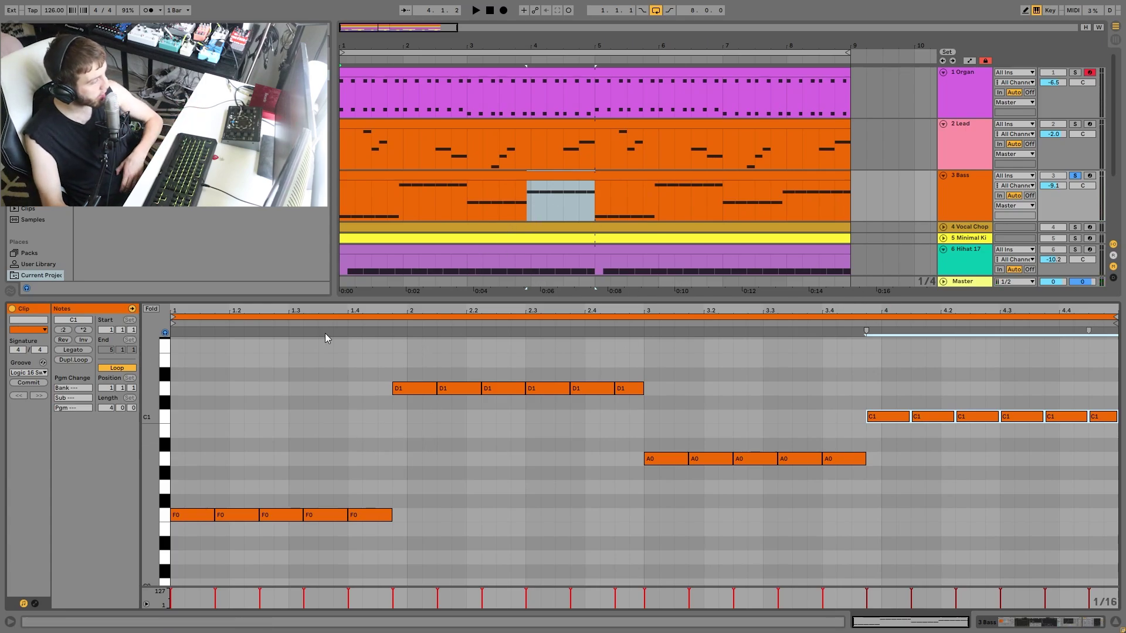
left_click_drag(273, 445, 399, 582)
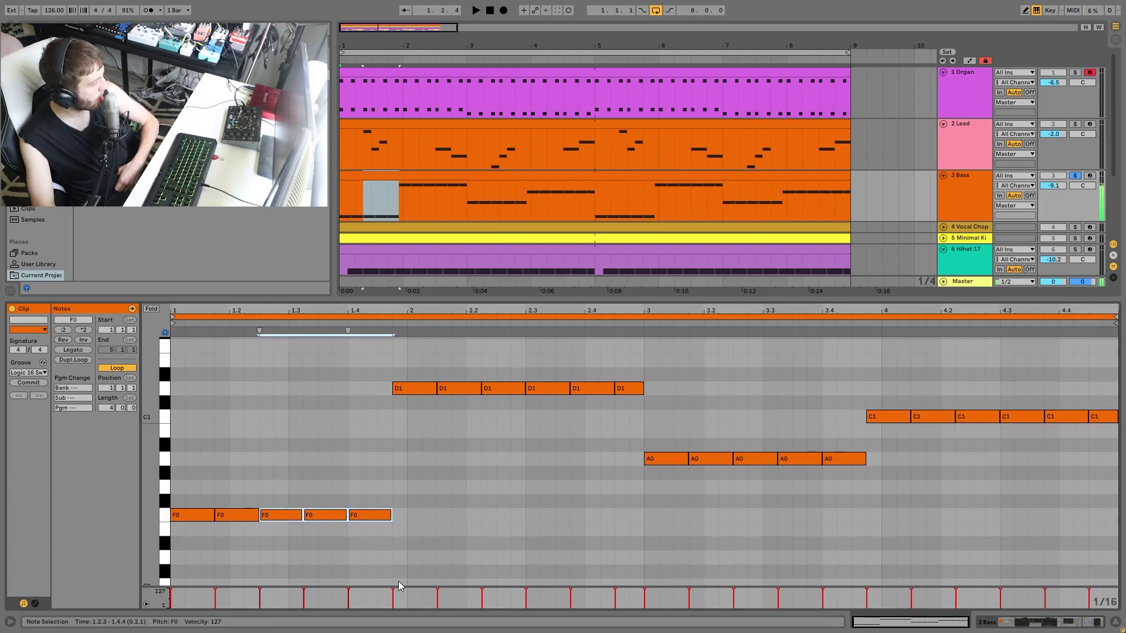
left_click_drag(319, 426, 637, 362)
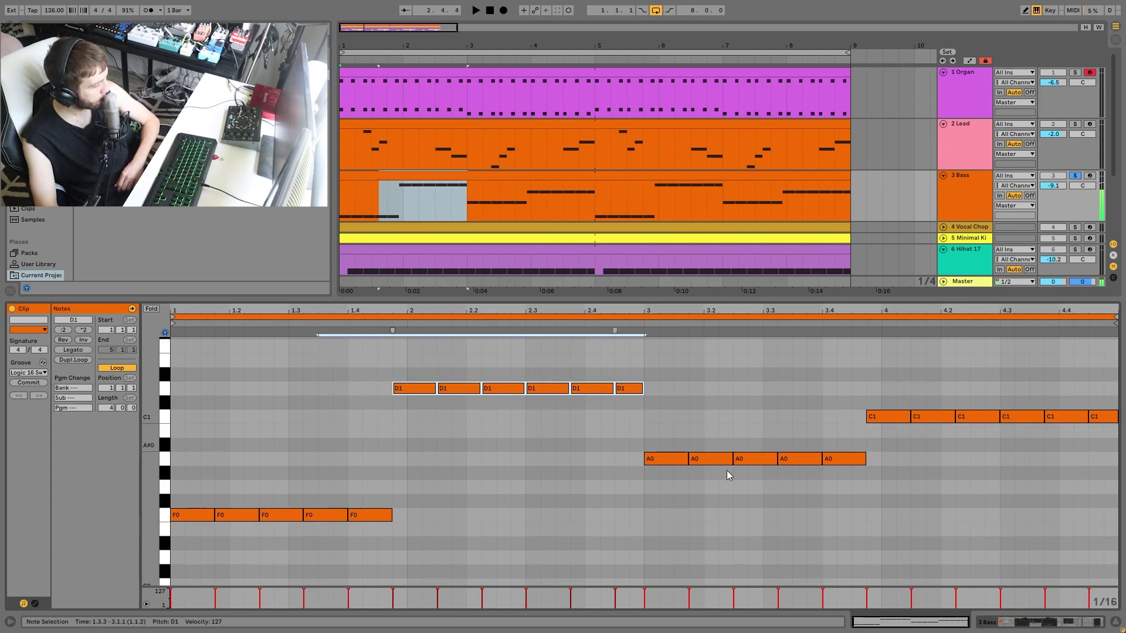
left_click_drag(578, 445, 959, 497)
left_click_drag(737, 395, 1117, 422)
- Play the Bass line briefly, highlight its D1 and C1 note groups again and clear the selection
key("space")
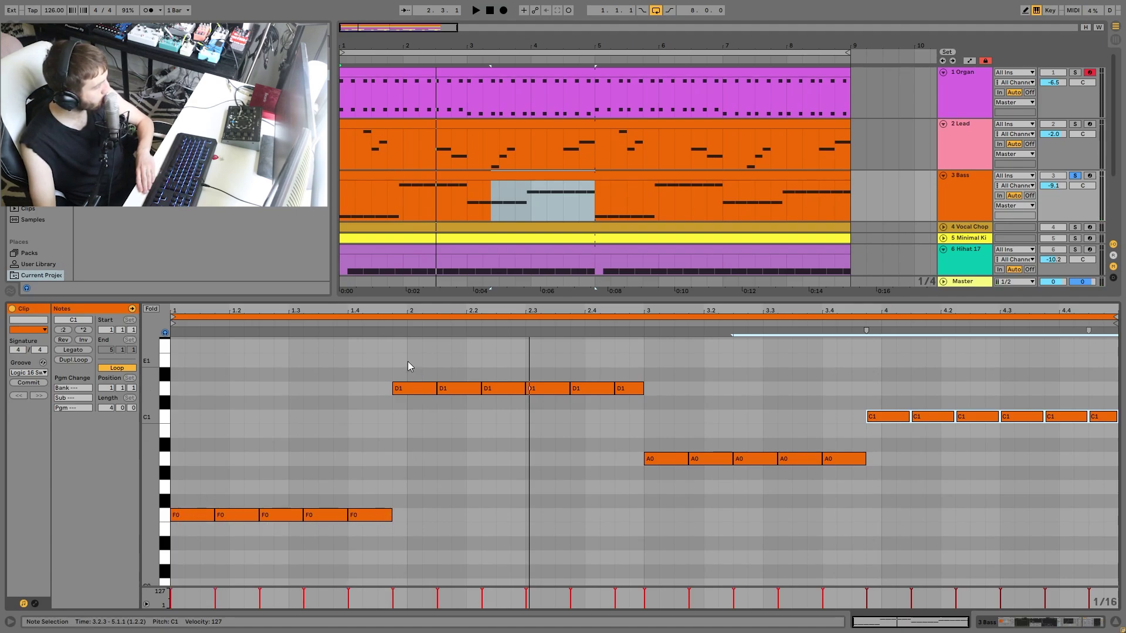
left_click_drag(407, 361, 651, 422)
left_click_drag(871, 401, 1025, 434)
left_click(868, 389)
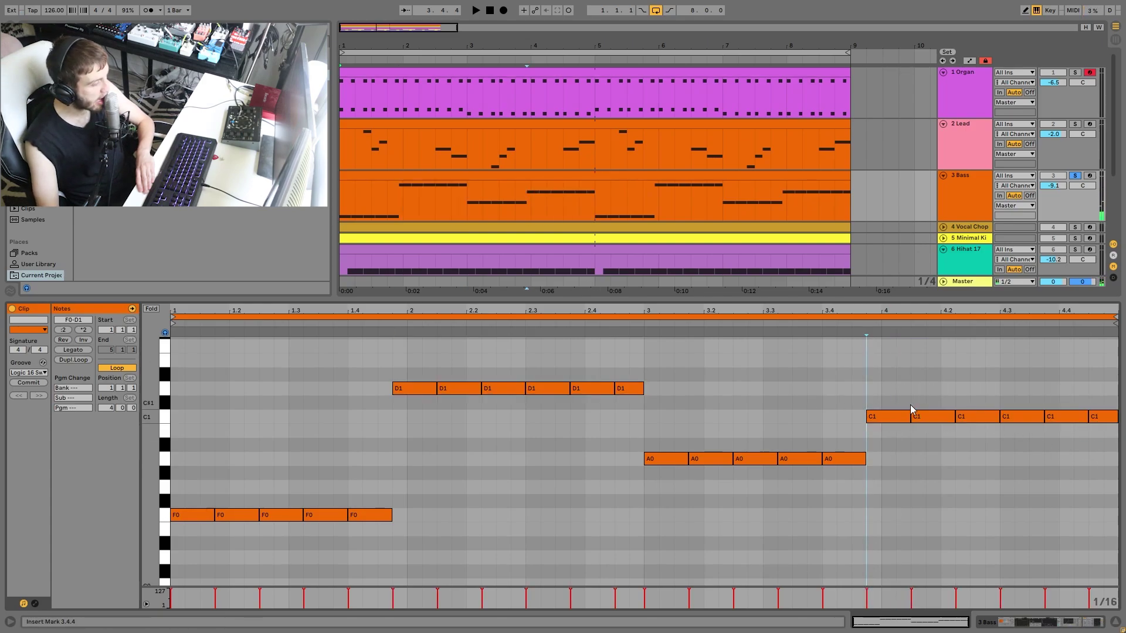
- Play the soloed Bass from the start, bring up its Instrument Rack devices and stop playback
key("space")
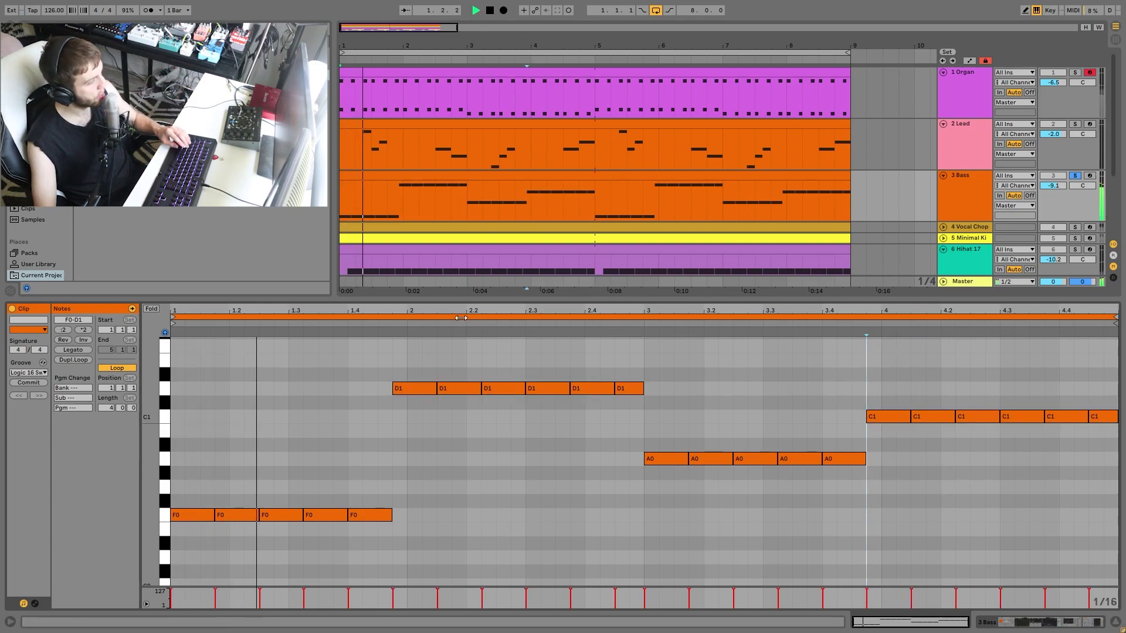
left_click(969, 211)
key("space")
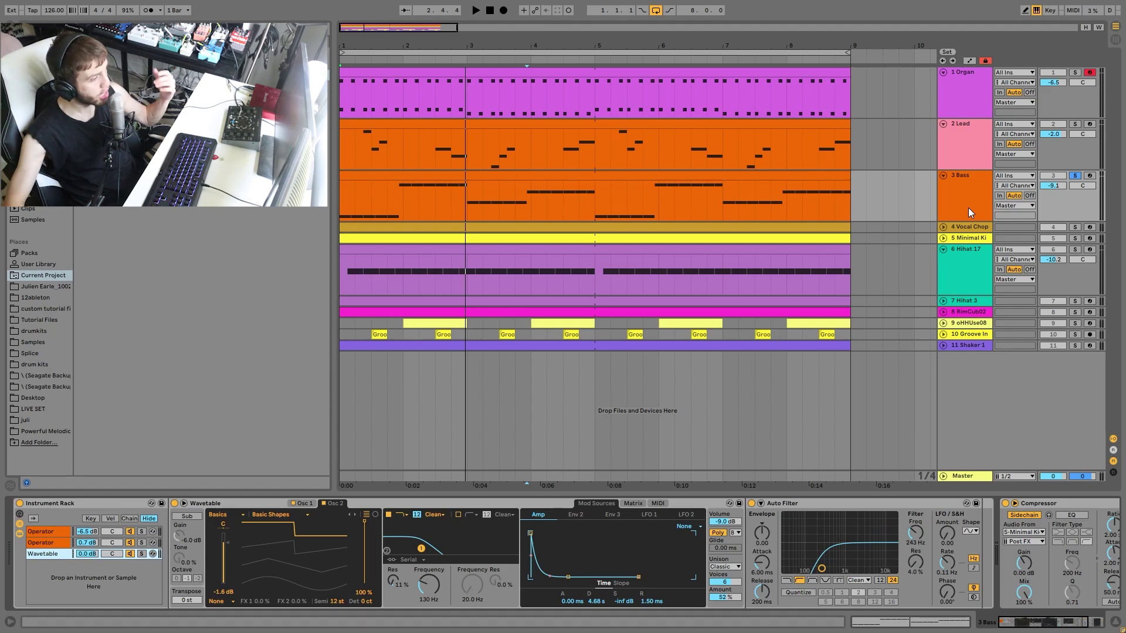
- Select the whole Bass clip, solo the rack's second Operator chain with its devices shown, and play it
key("space")
left_click(711, 177)
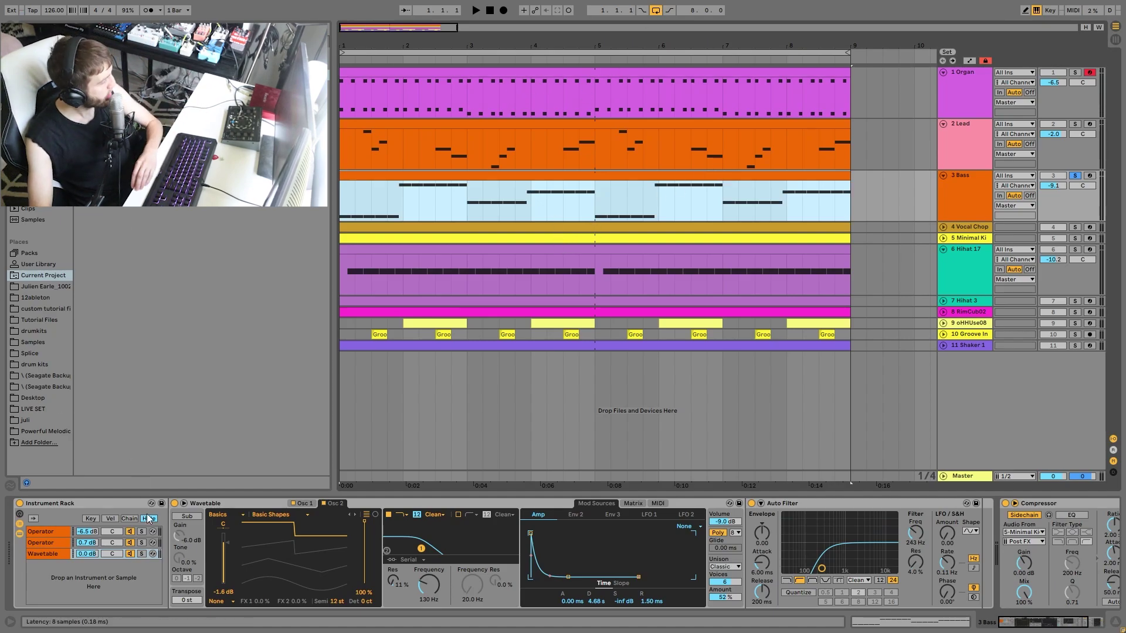
left_click(152, 544)
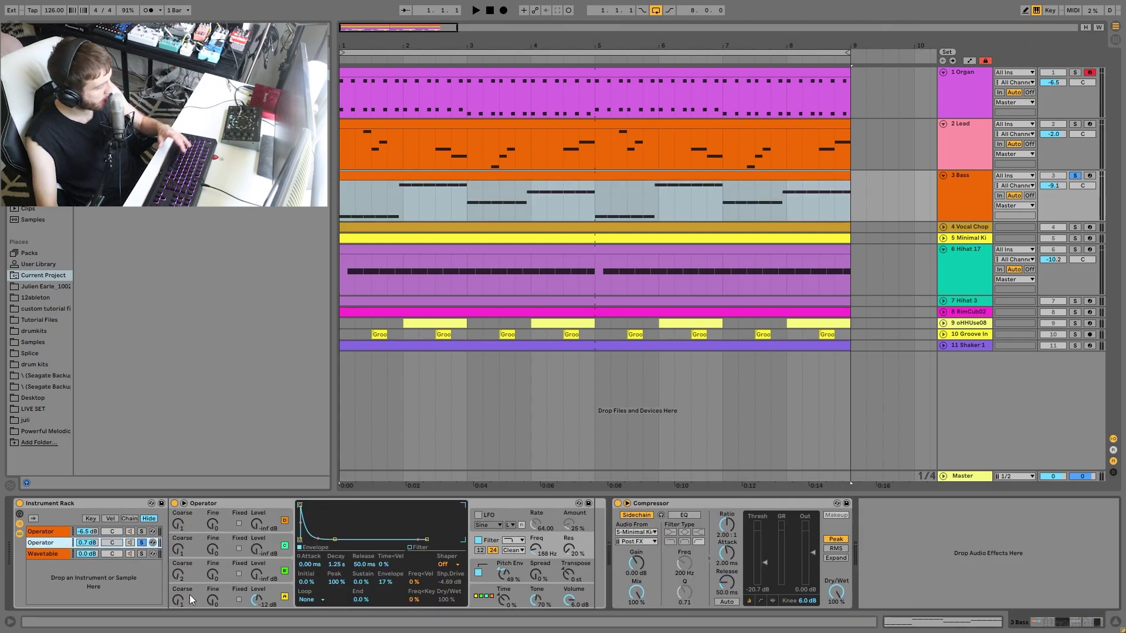
key("space")
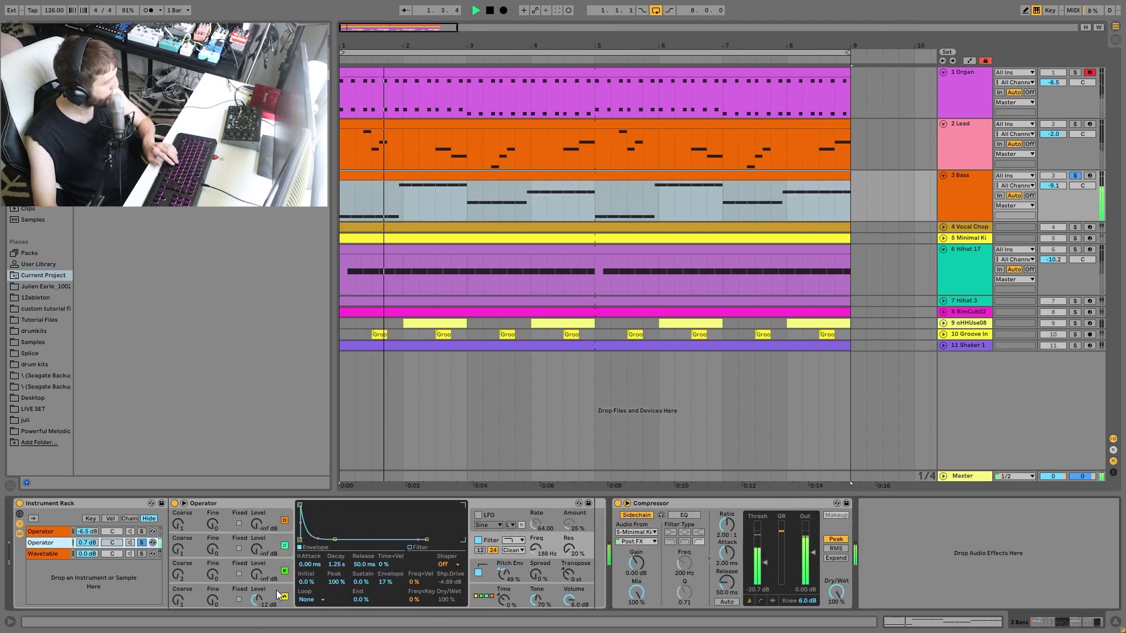
- Show the second Operator's oscillator A settings and compare the Bass with and without the Minimal Ki track soloed alongside it
left_click(281, 587)
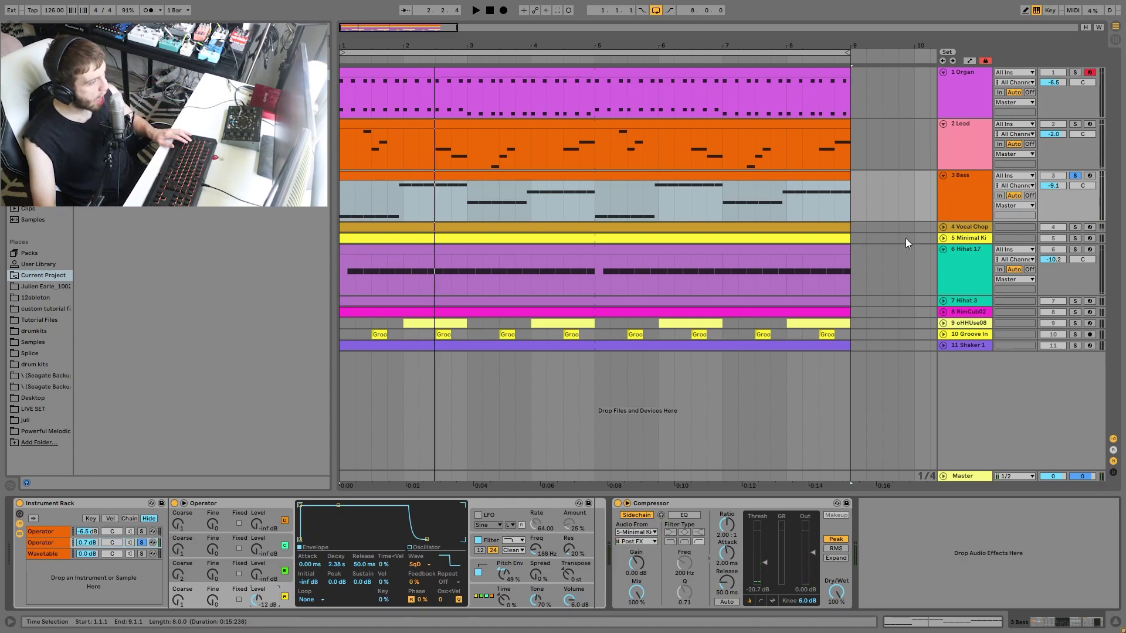
left_click(1075, 238)
key("space")
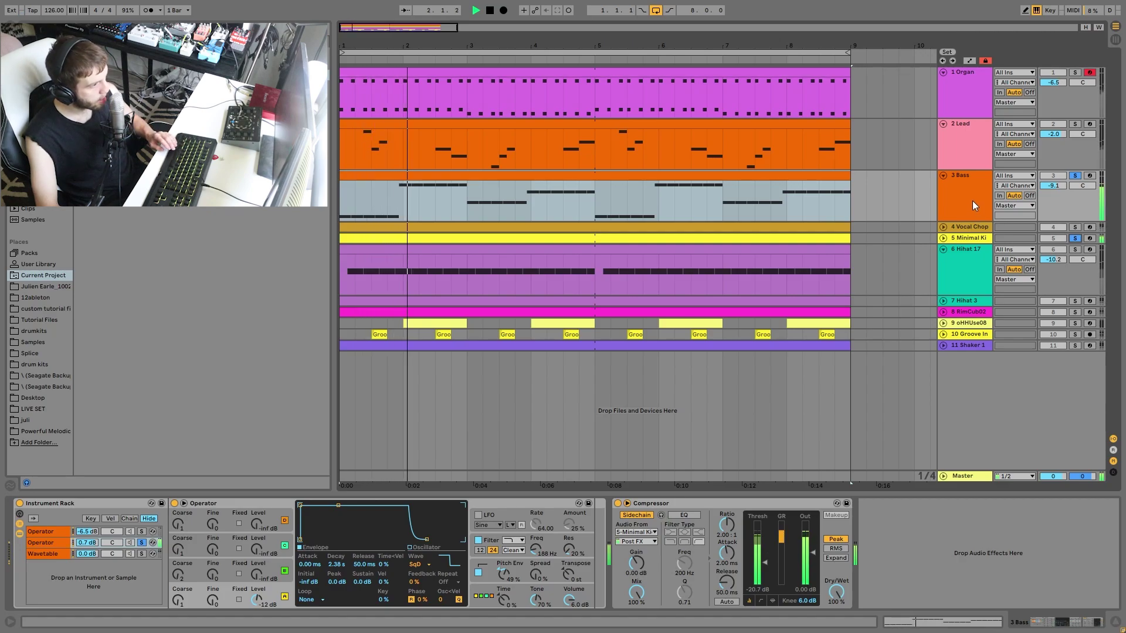
key("space")
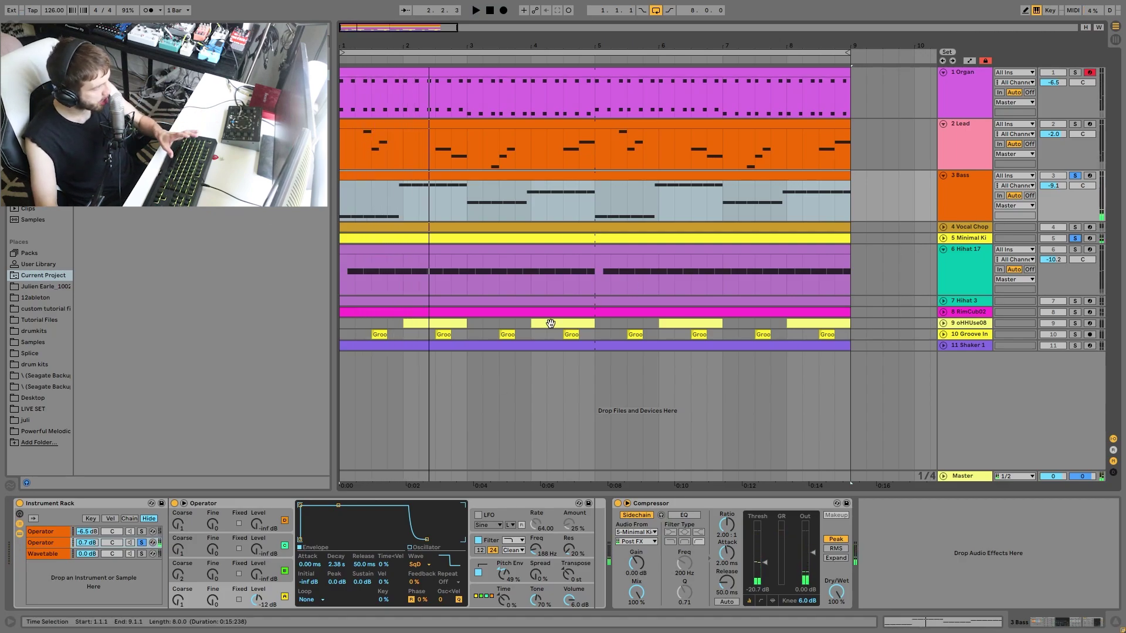
key("space")
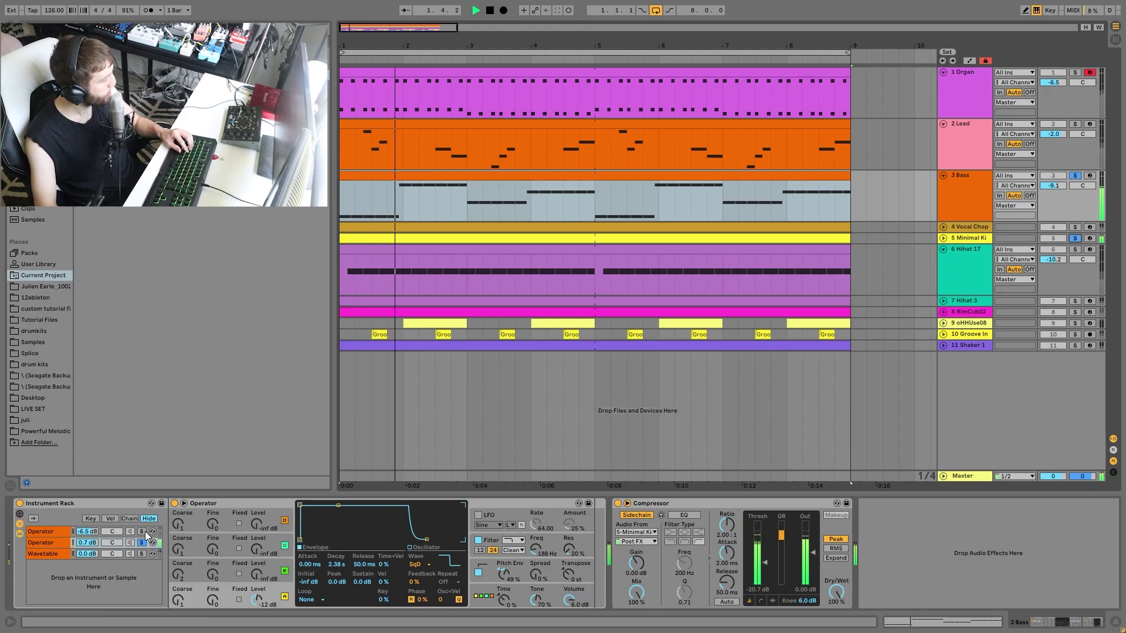
key("space")
left_click(1077, 237)
key("space")
key("space")
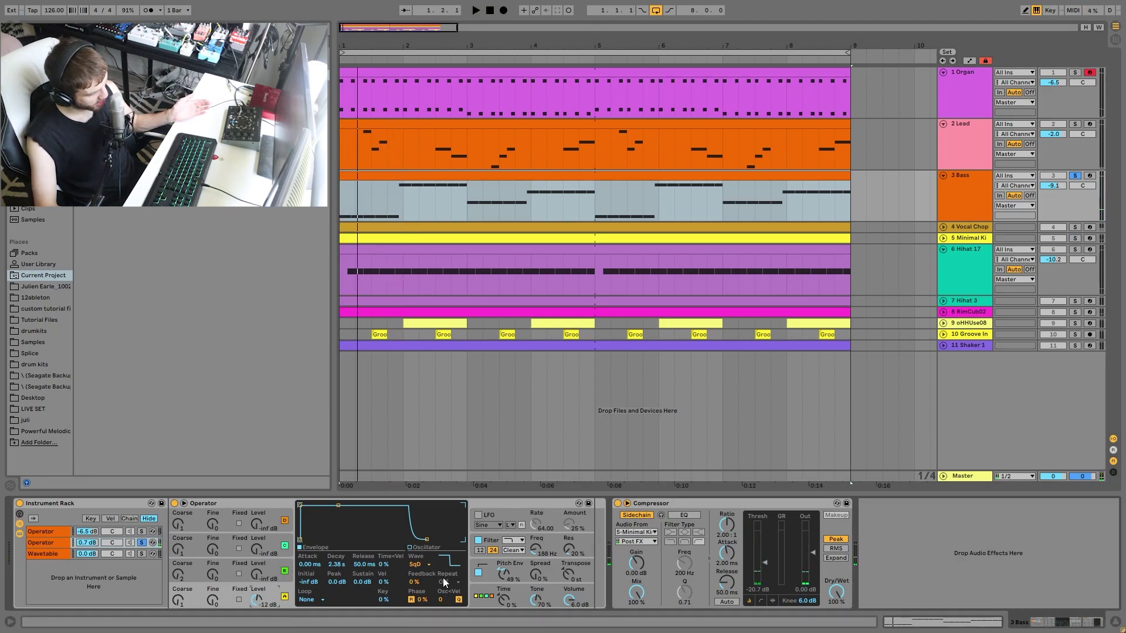
- Display the second Operator's filter envelope and pitch envelope settings and play the Bass briefly
left_click(501, 542)
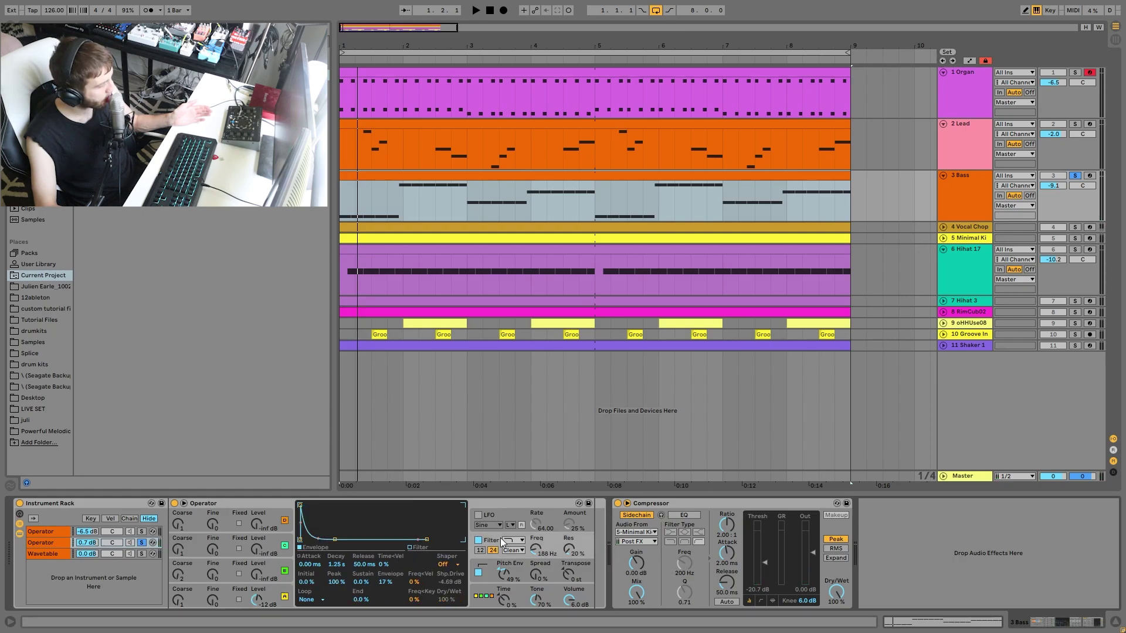
left_click(474, 570)
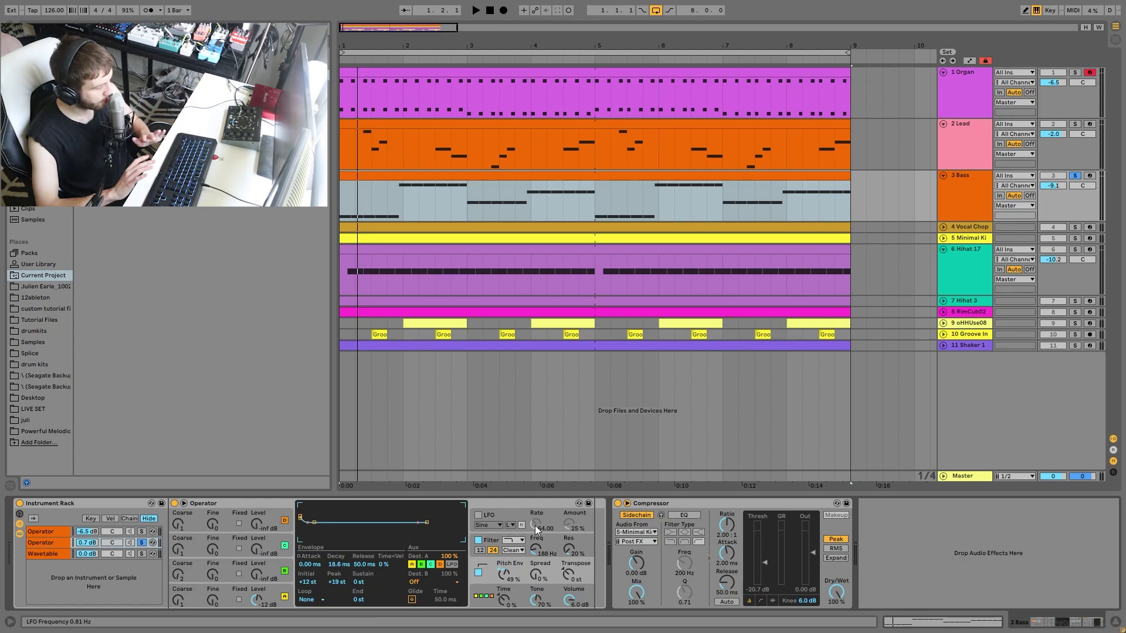
key("space")
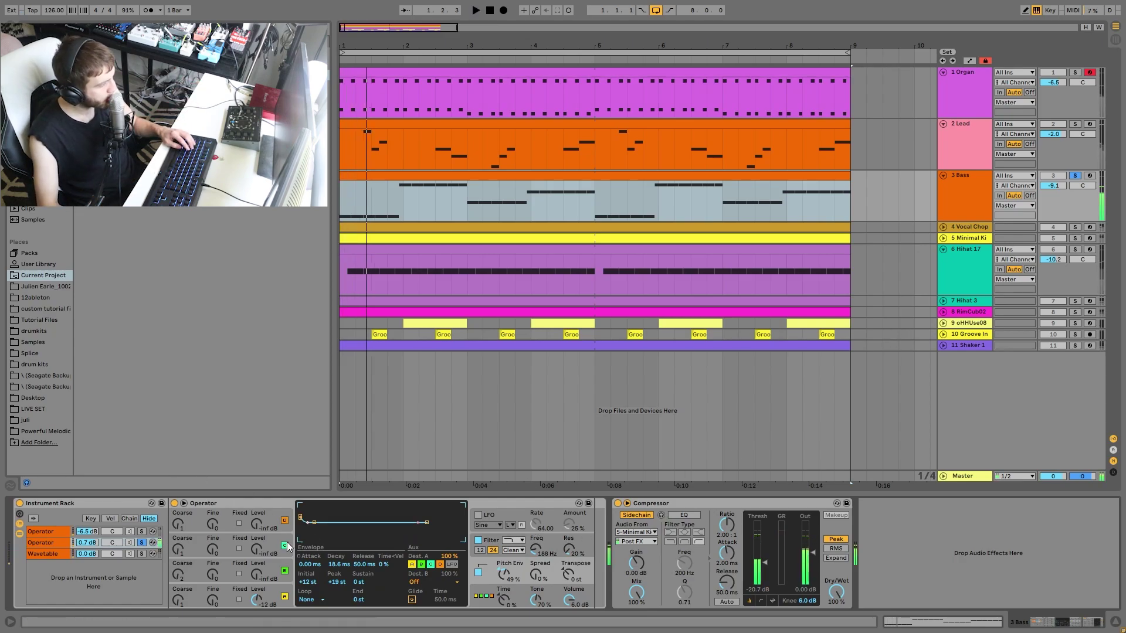
- Solo the rack's first Operator chain with its devices shown and play it on its own
left_click(140, 533)
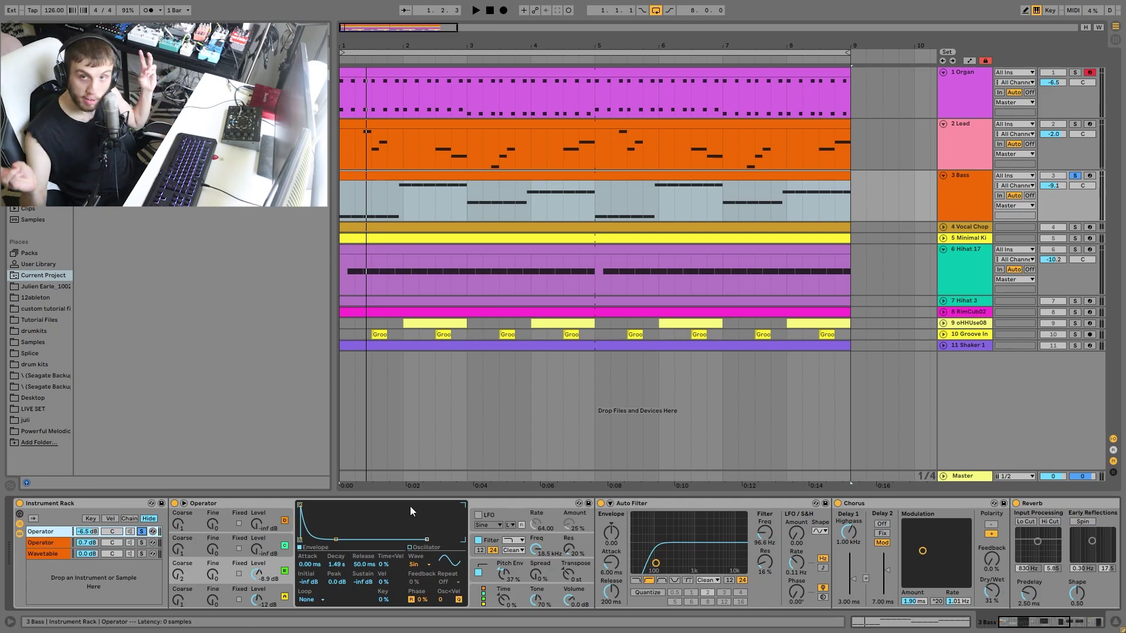
key("space")
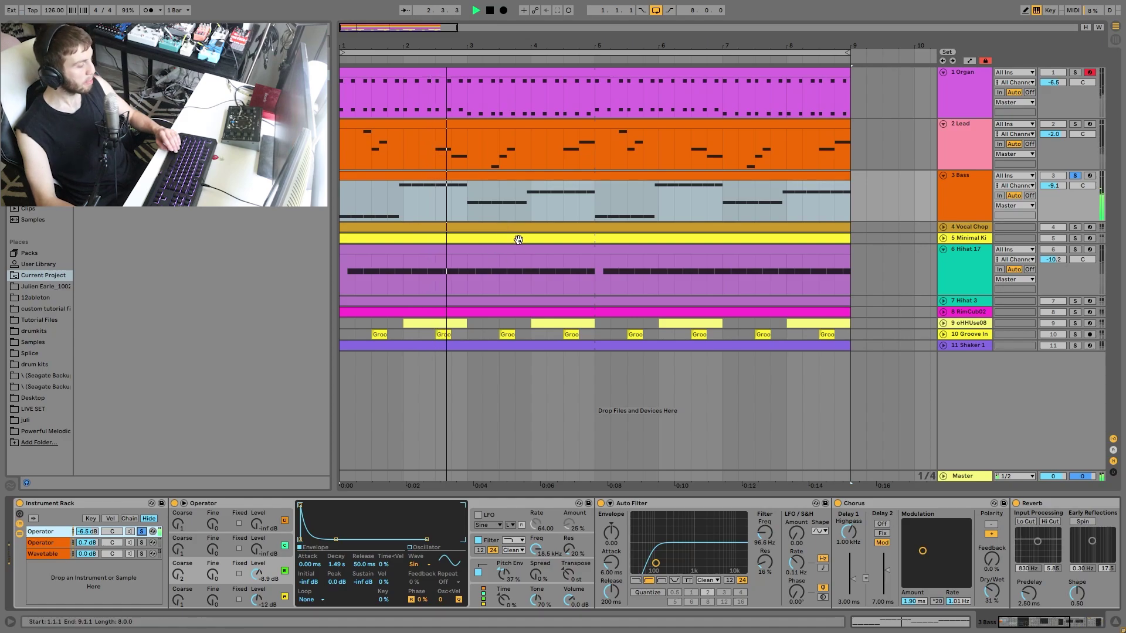
key("space")
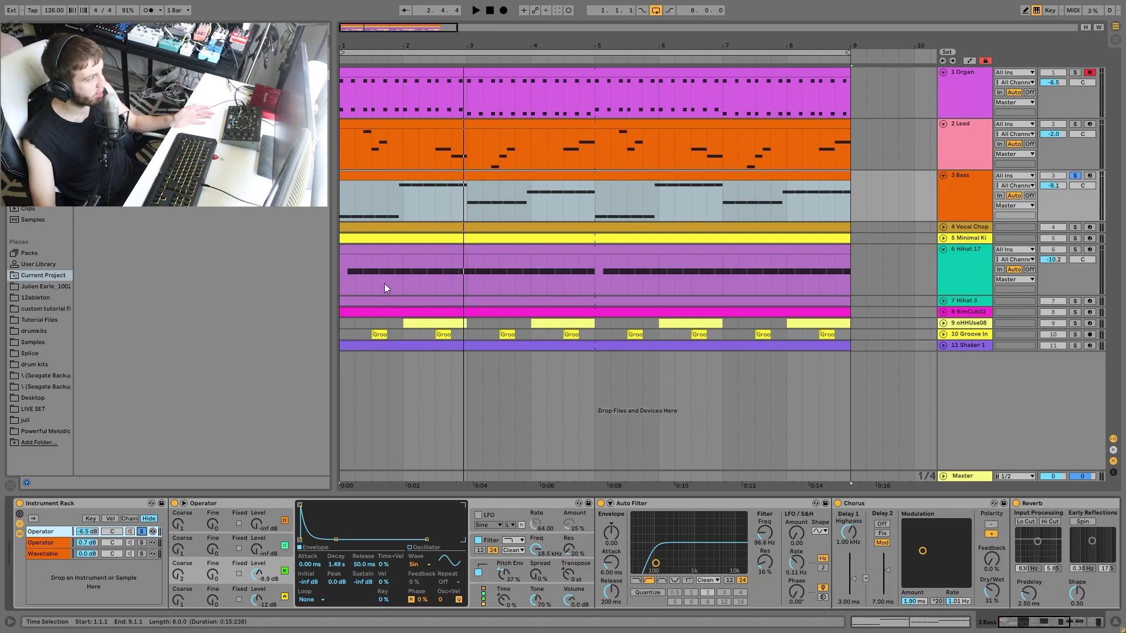
- Switch the solo back to the second Operator chain and play it, briefly soloing the Minimal Ki track with it
left_click(142, 542)
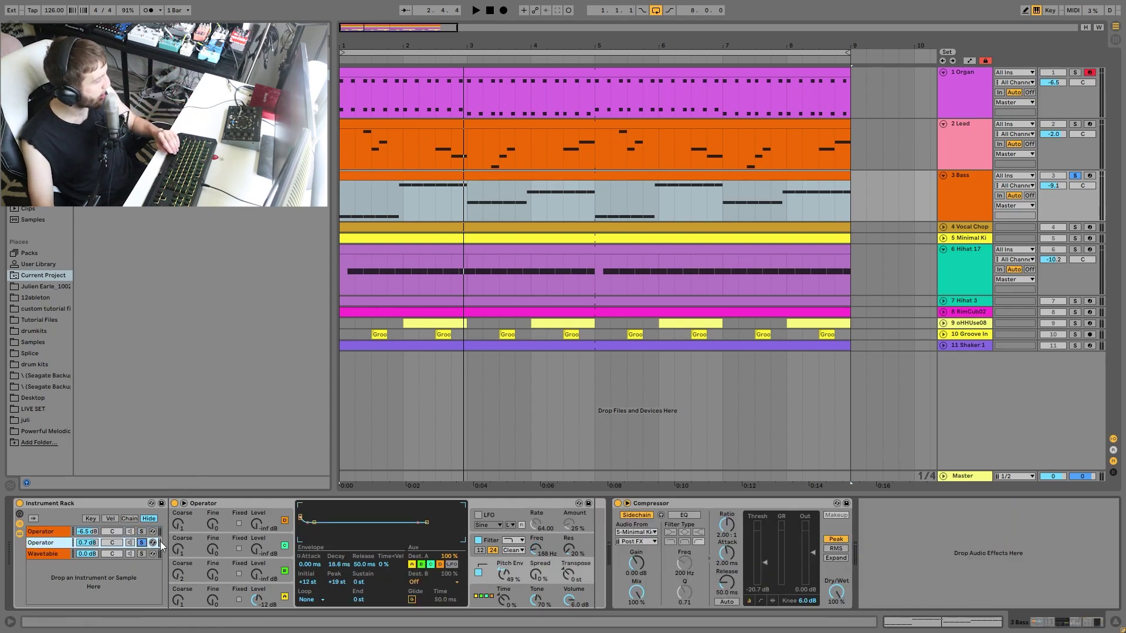
key("space")
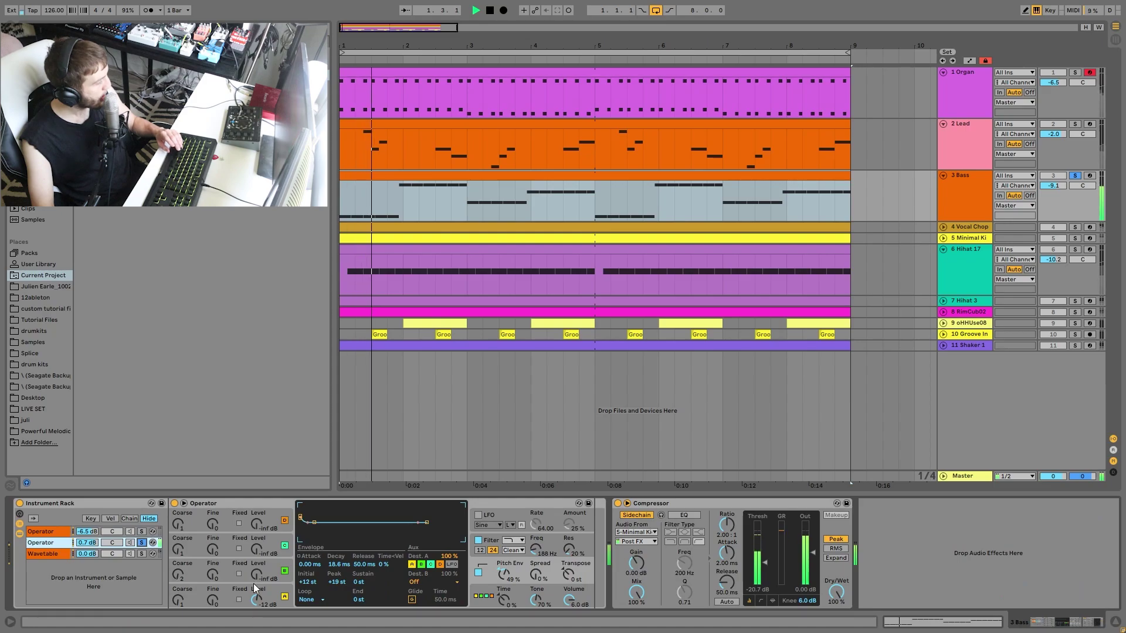
left_click(1075, 239)
left_click(1077, 240)
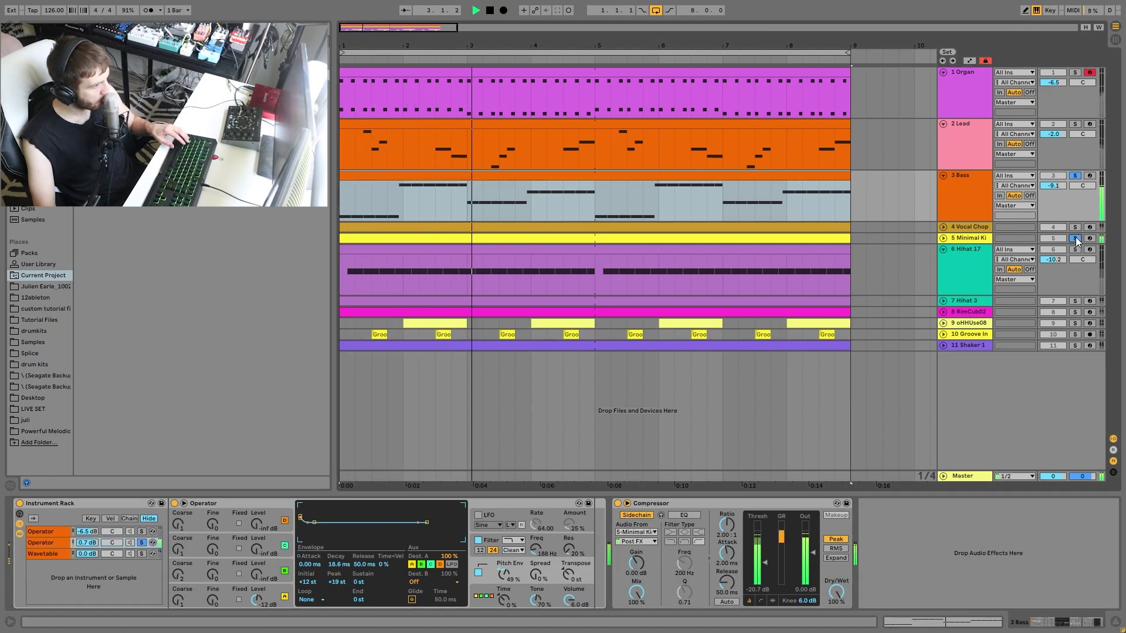
- Switch the solo to the first Operator chain and play it with the Minimal Ki track soloed alongside
left_click(140, 532)
key("space")
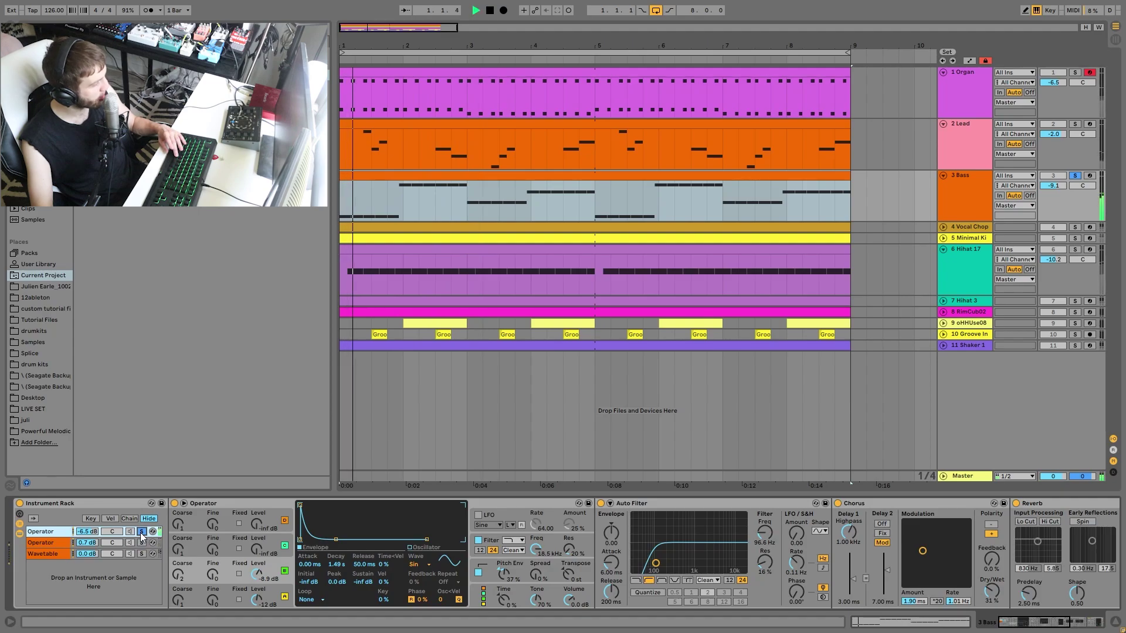
left_click(1076, 239)
key("space")
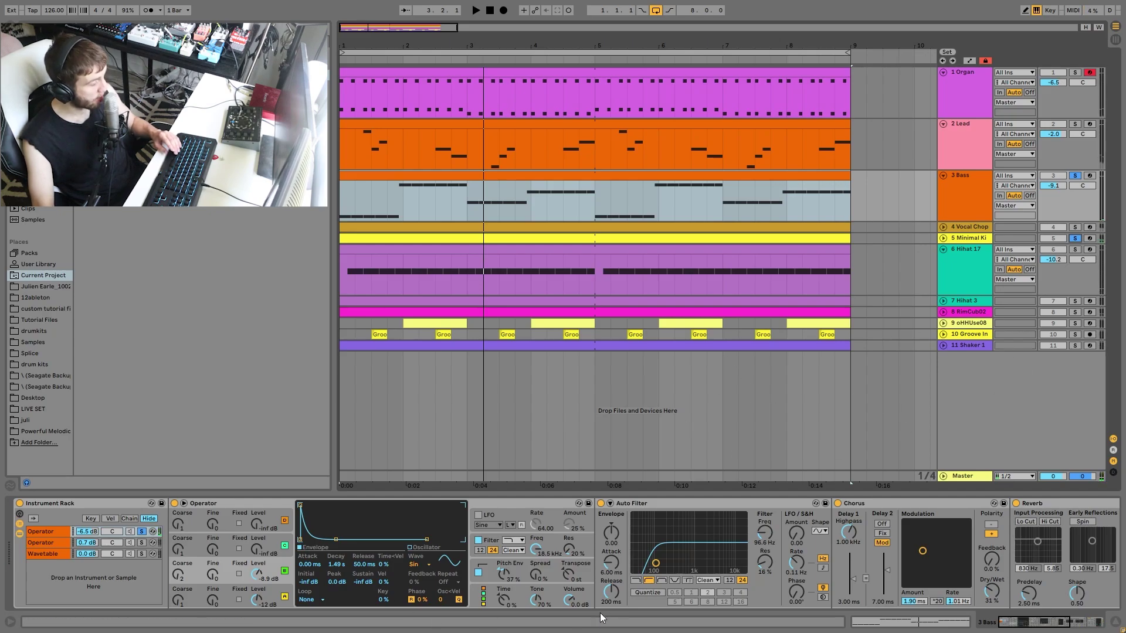
- Play the first Operator chain with its Auto Filter bypassed, restore the filter and unsolo the Minimal Ki track
left_click(600, 503)
key("space")
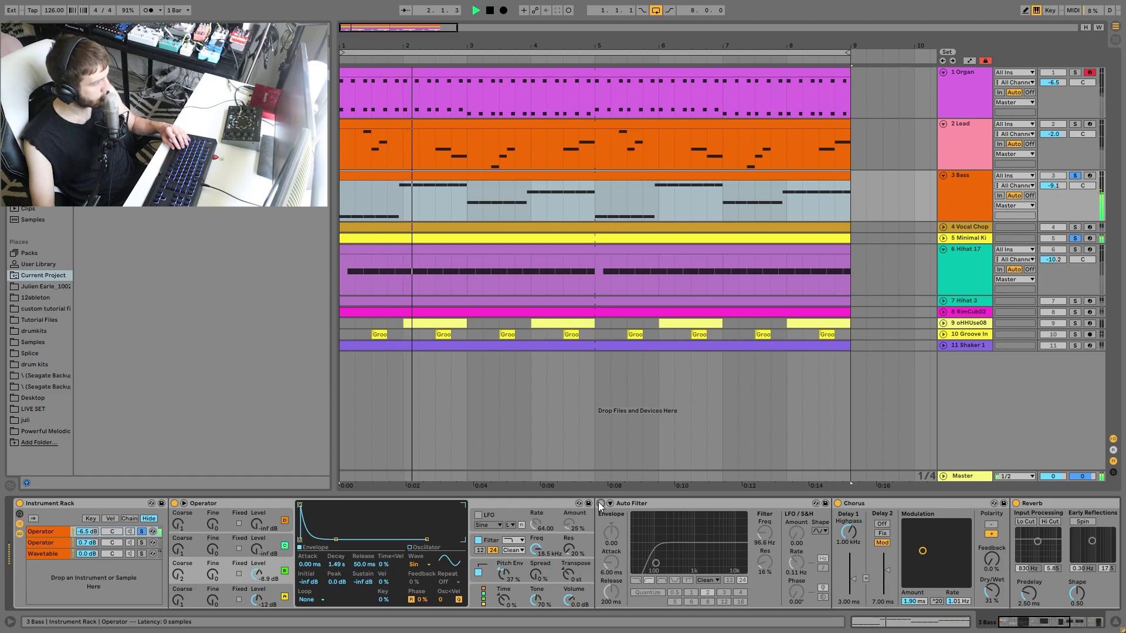
key("space")
left_click(600, 503)
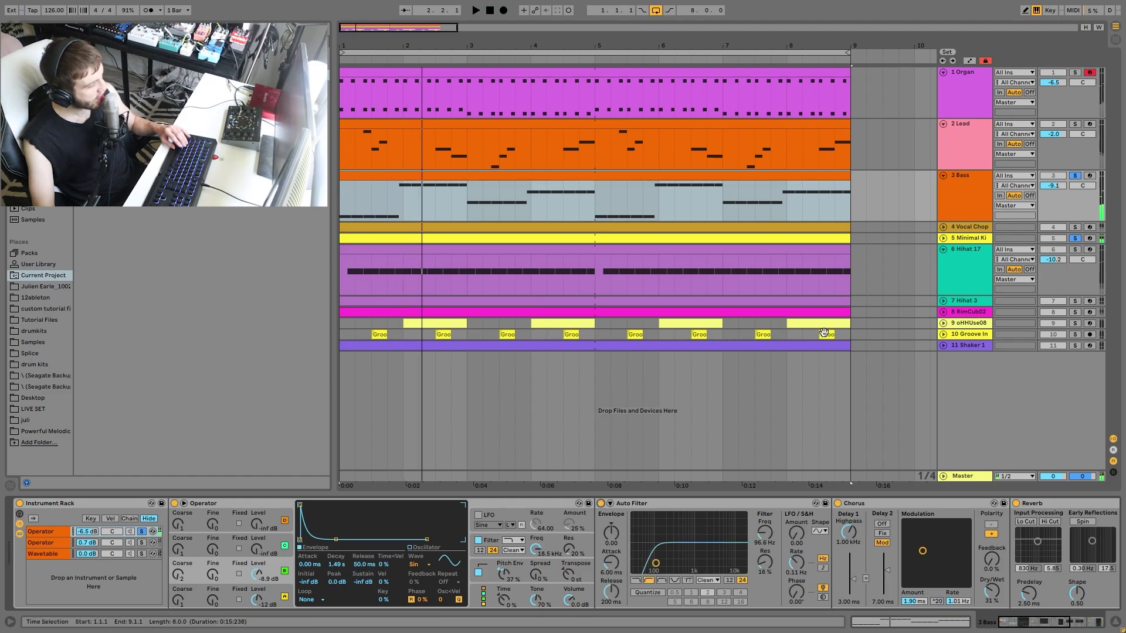
left_click(1075, 238)
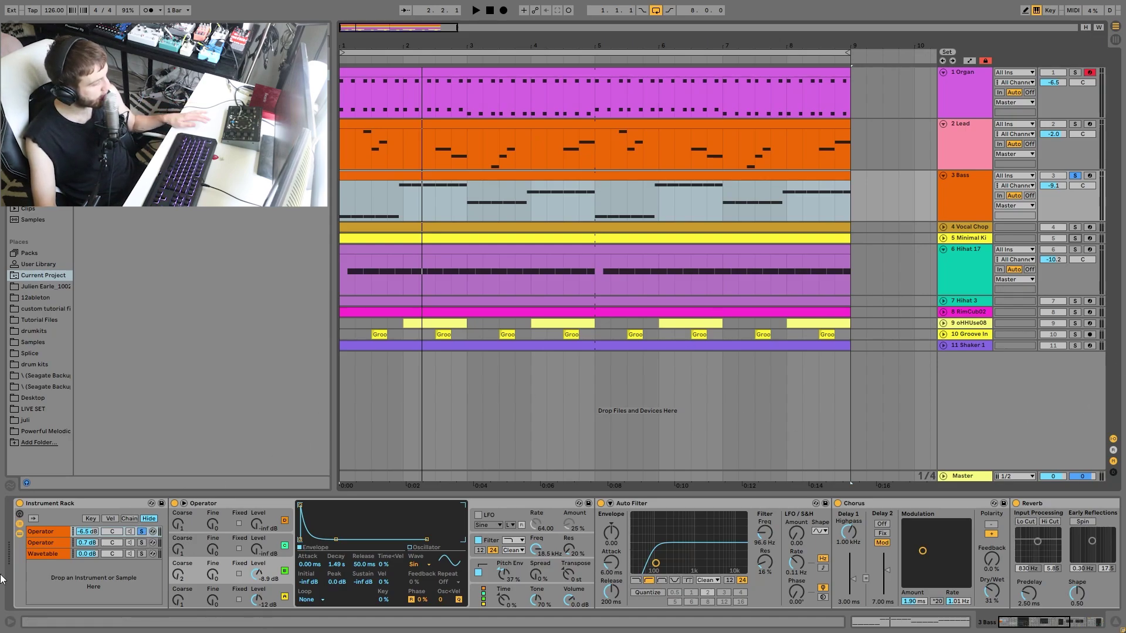
- Display the first Operator's oscillator A, oscillator B and filter settings one after another
left_click_drag(265, 605, 282, 595)
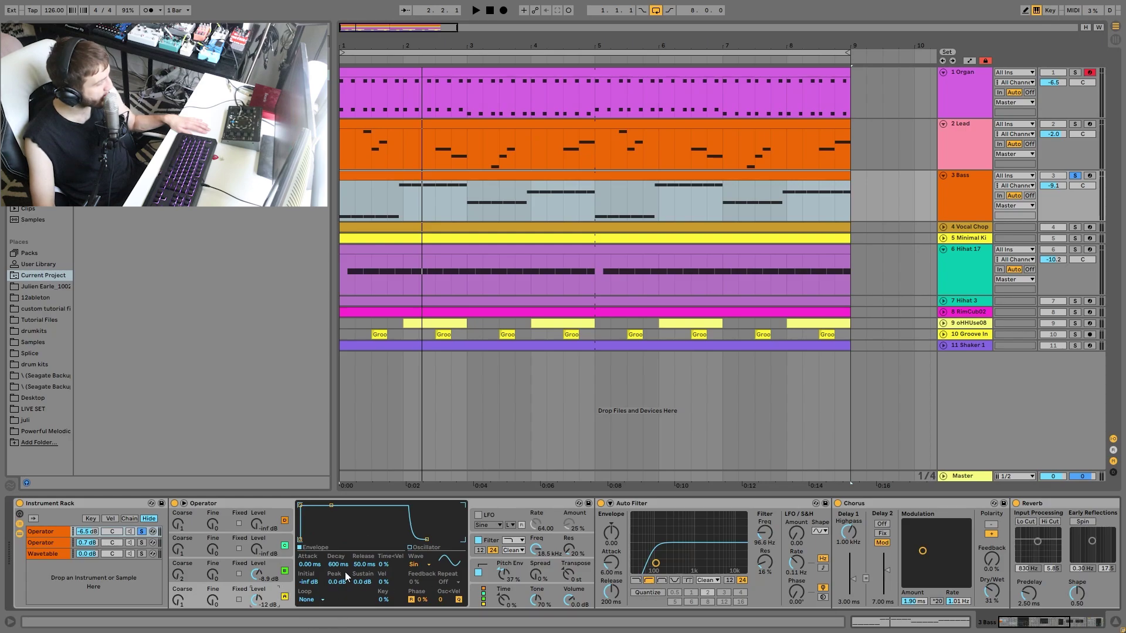
left_click(265, 571)
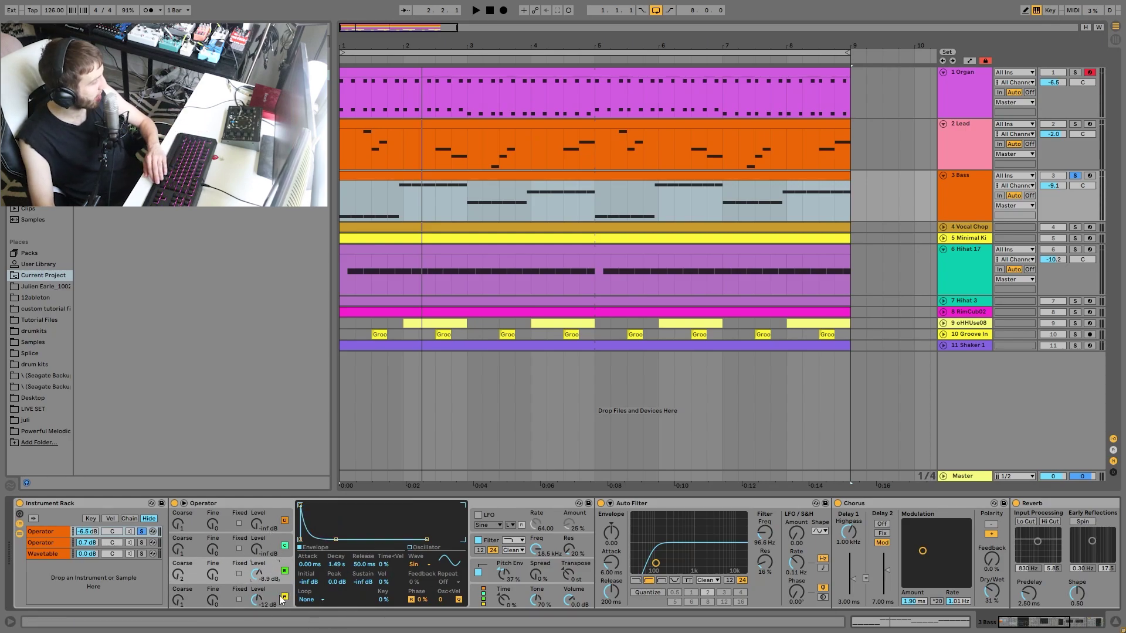
left_click(488, 541)
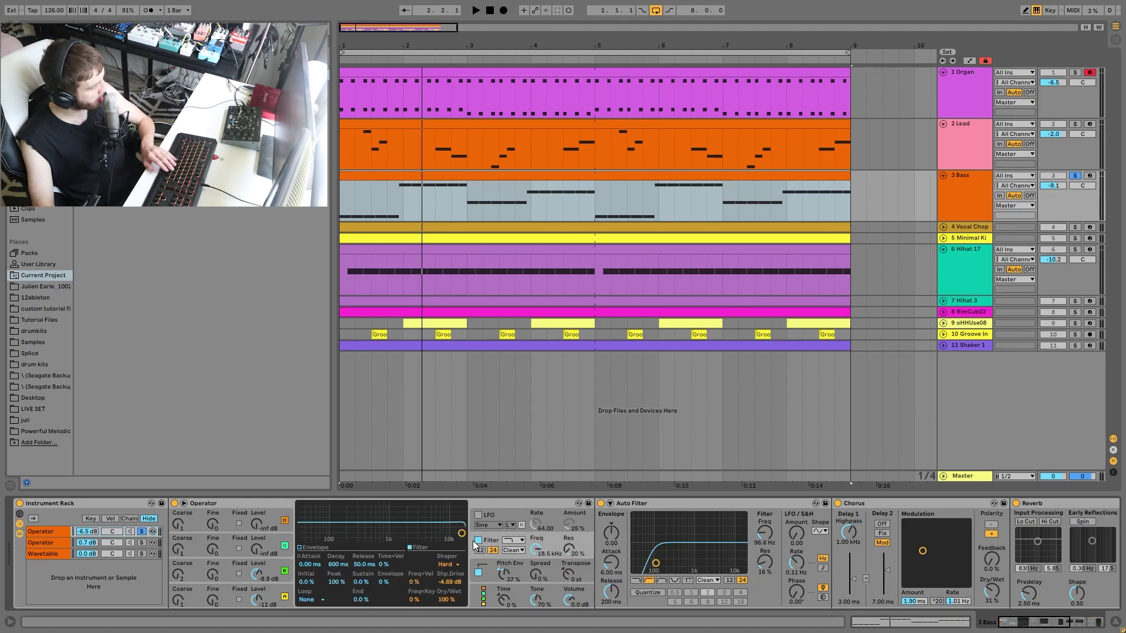
- Compare the first Operator's sound with its built-in filter off and on during playback
key("space")
left_click(478, 540)
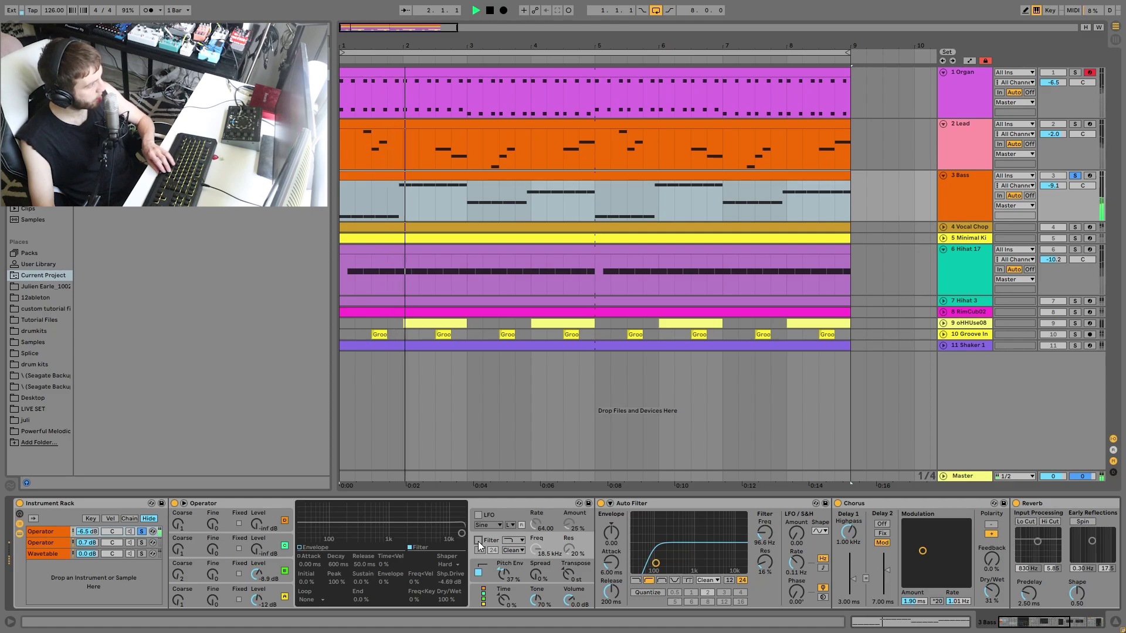
left_click(478, 540)
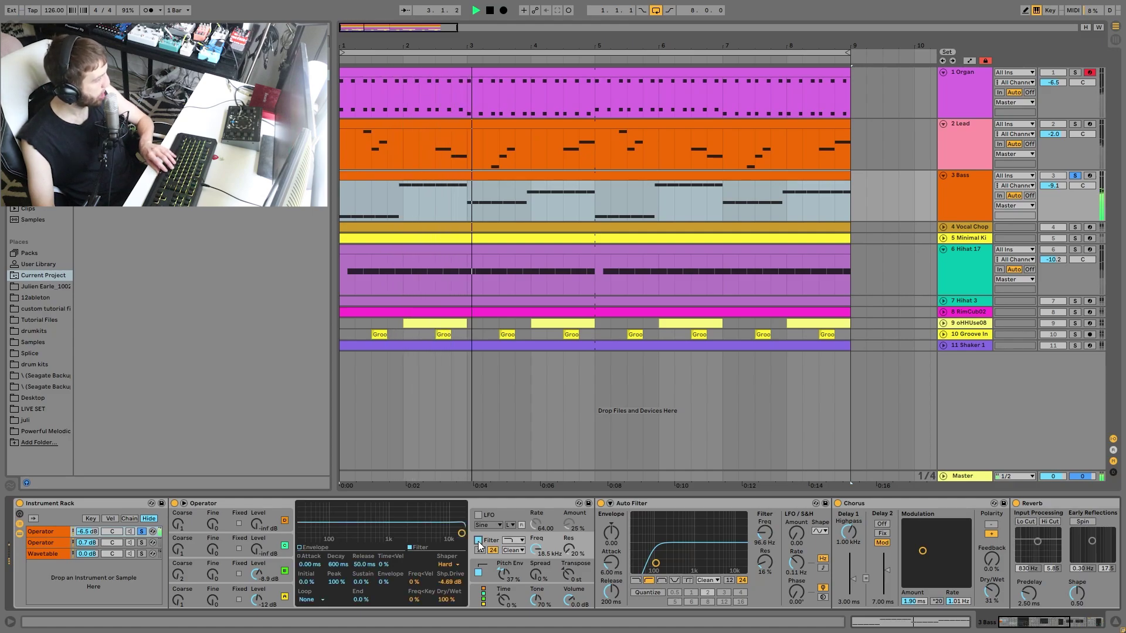
key("space")
- Play the Bass and display the first Operator's pitch envelope settings, restarting playback from the beginning
key("space")
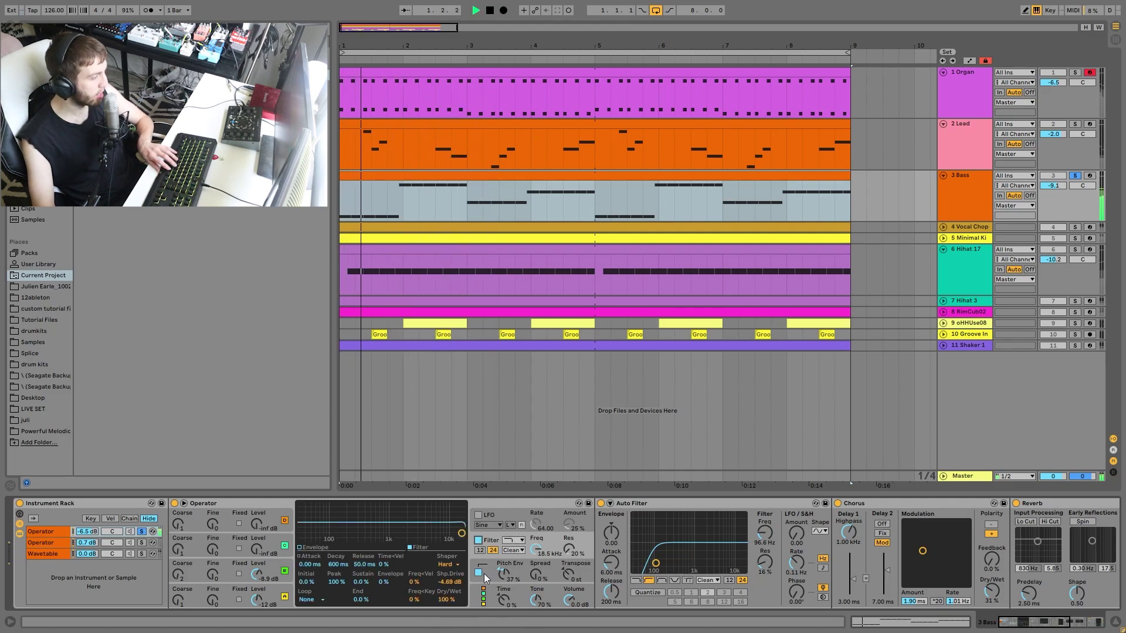
left_click(492, 562)
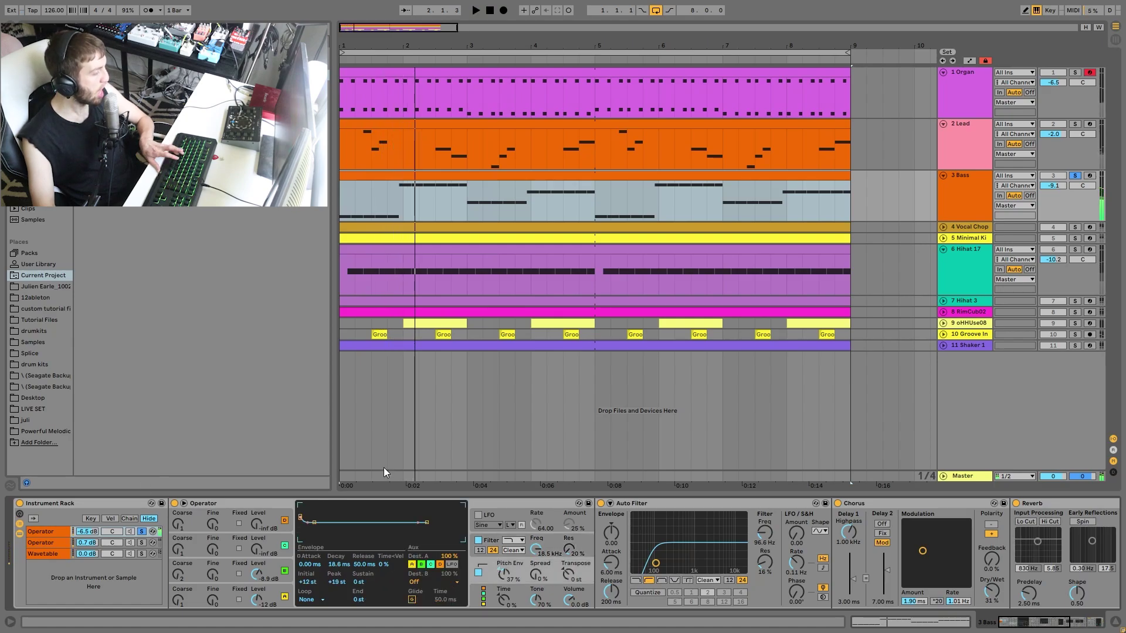
key("space")
key("space")
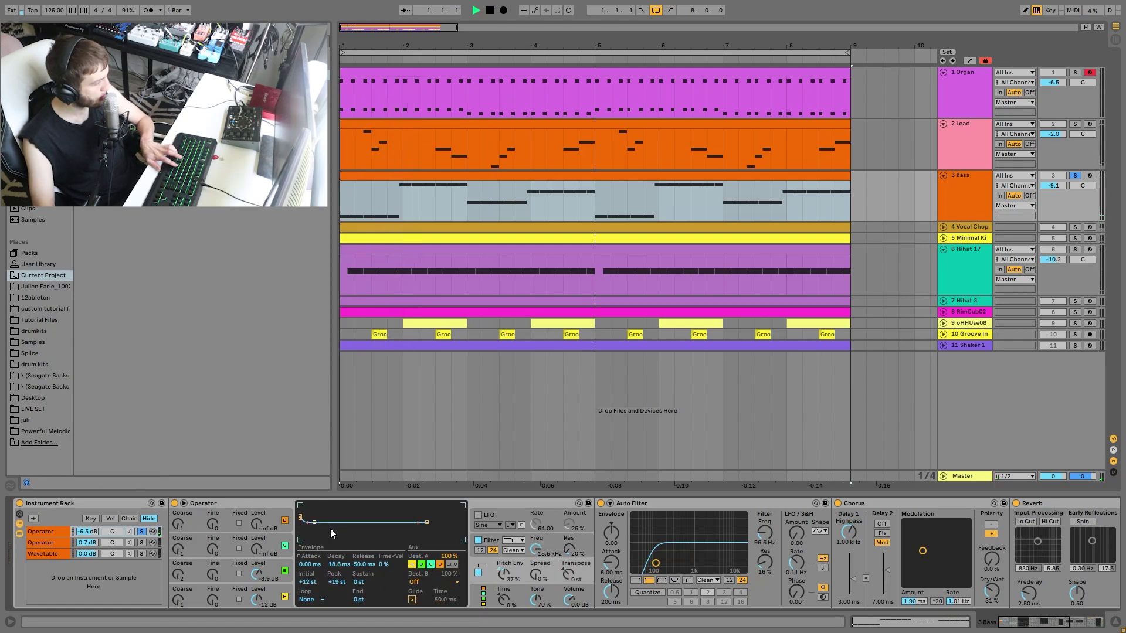
- Examine the Auto Filter, Chorus and Reverb after the first Operator while playing the Bass
scroll(706, 558, "right", 3)
scroll(709, 558, "right", 6)
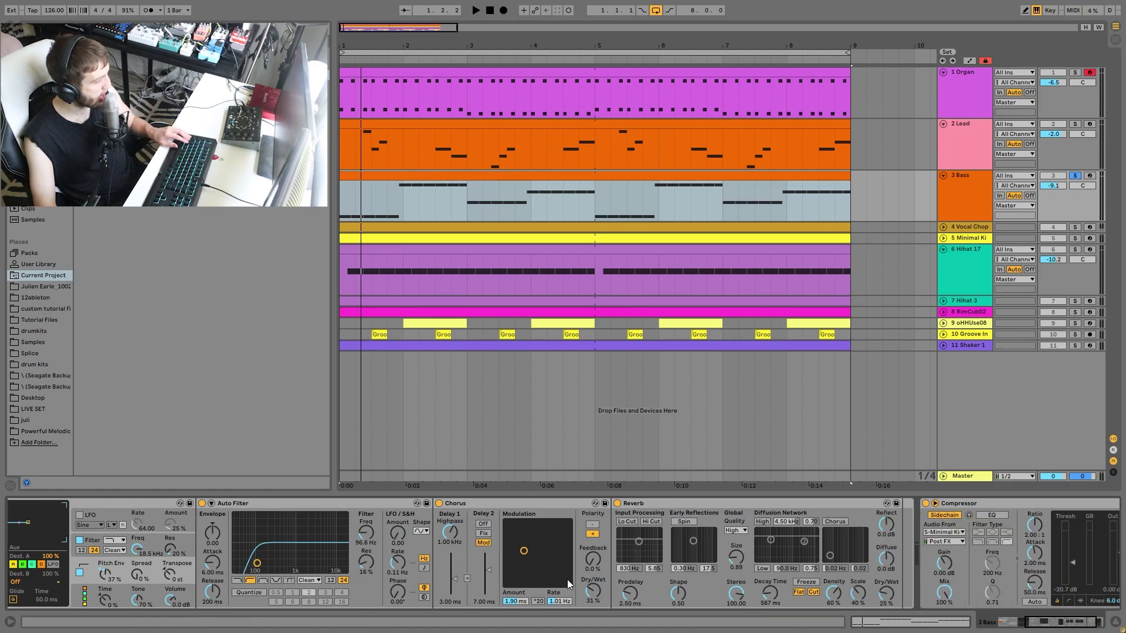
key("space")
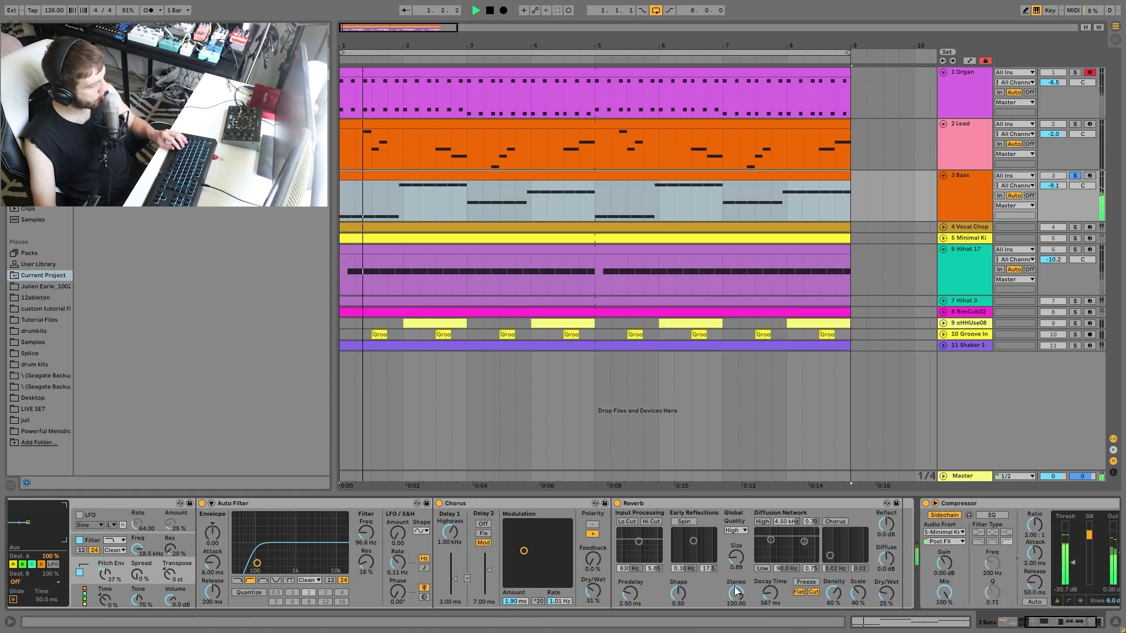
scroll(774, 557, "right", 2)
scroll(768, 571, "left", 9)
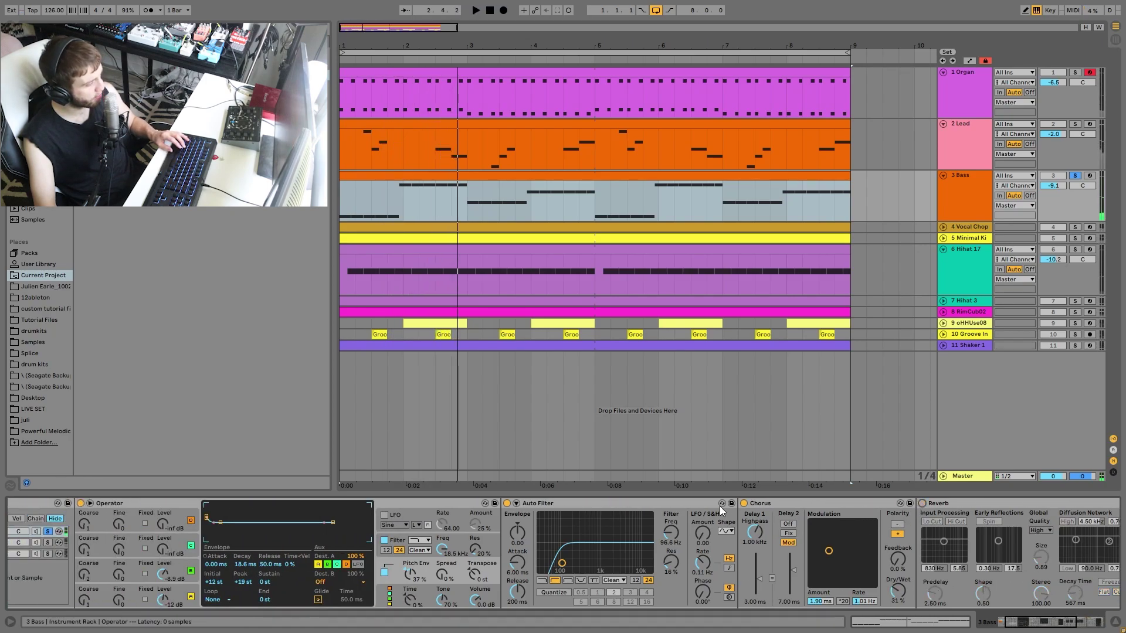
- Compare the first Operator chain with its Chorus off and on, leaving the Chorus enabled
left_click(749, 508)
key("space")
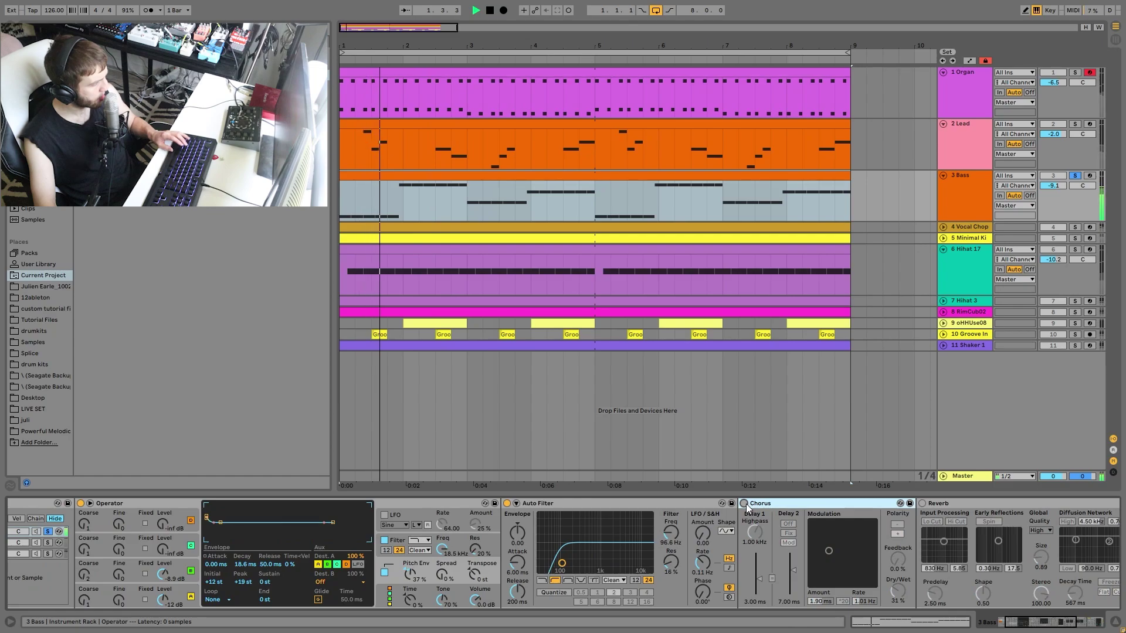
left_click(745, 503)
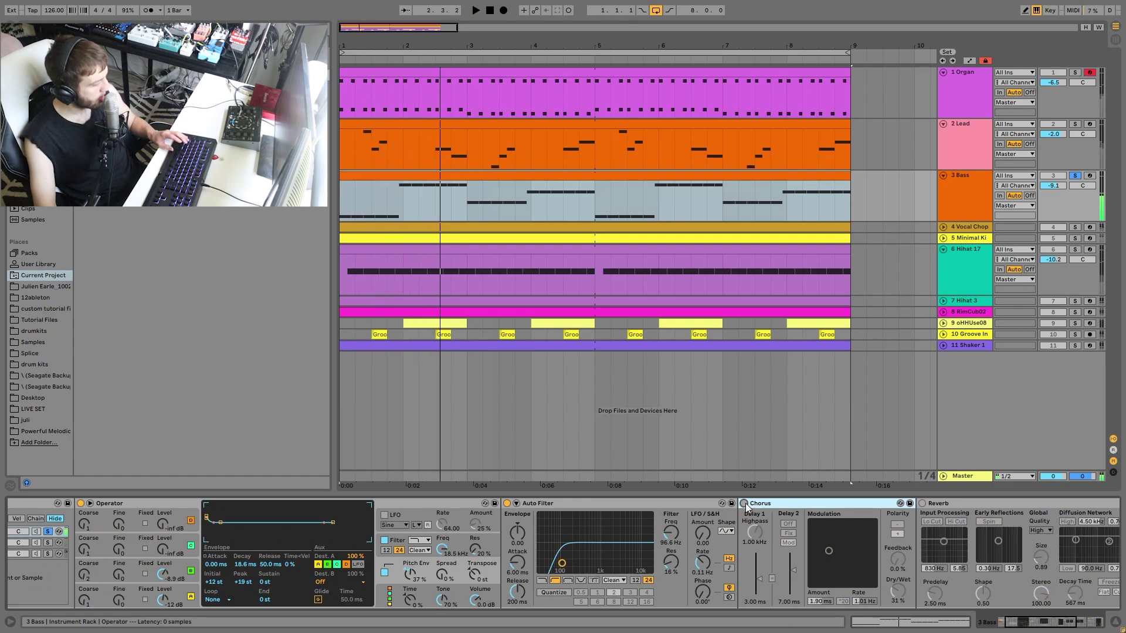
key("space")
left_click(744, 503)
key("space")
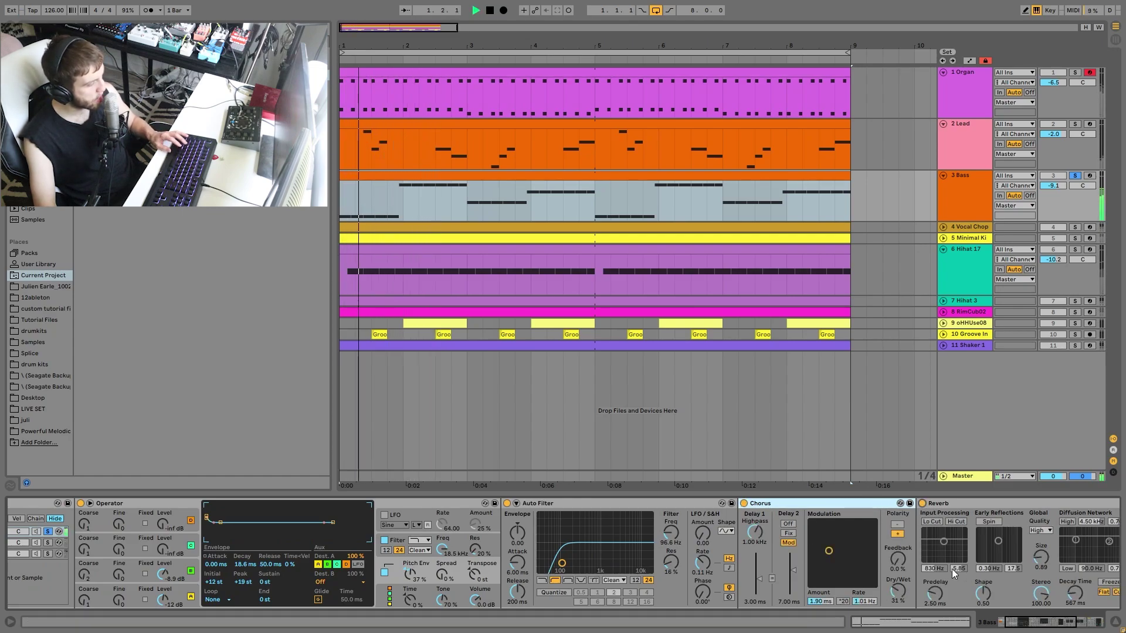
- Stop playback and solo the rack's second Operator chain together with the first one
scroll(874, 572, "up", 3)
key("space")
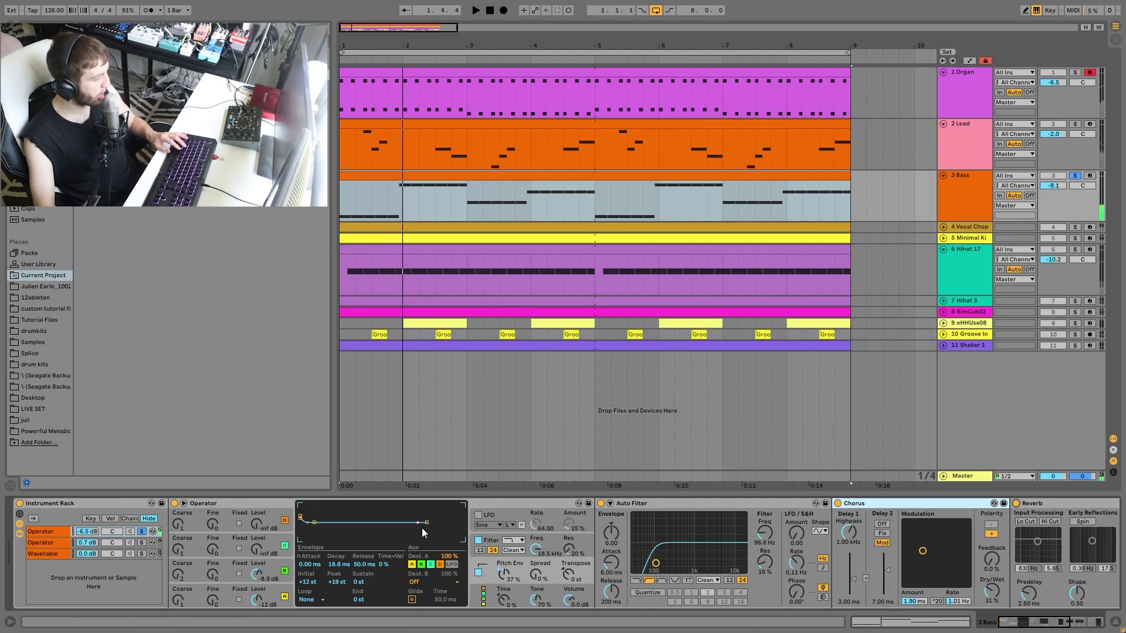
left_click(141, 545)
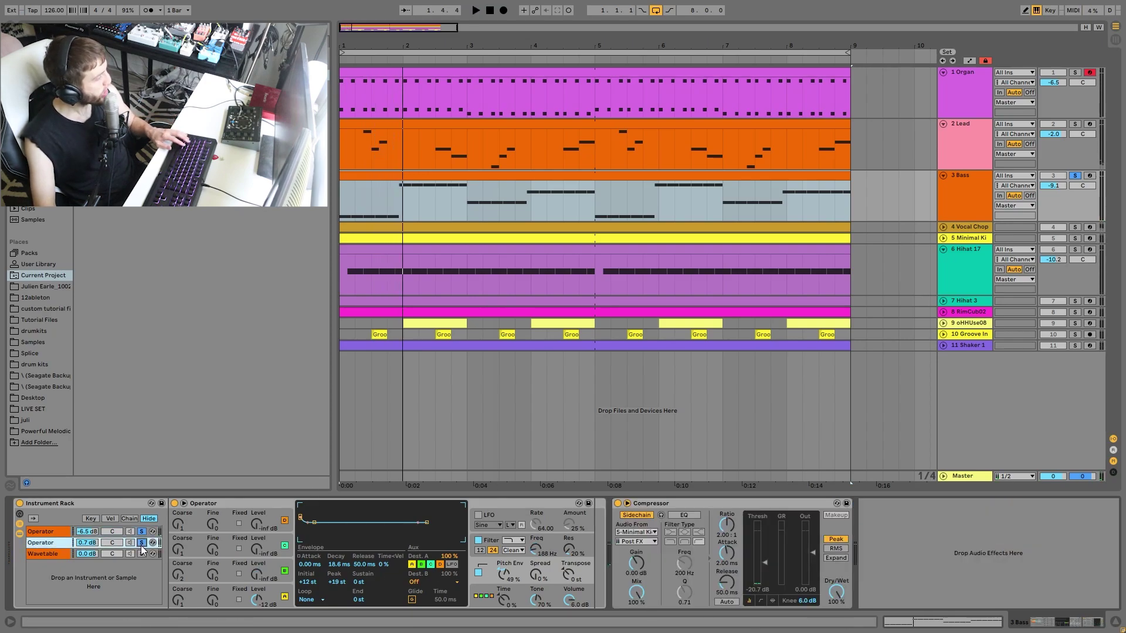
- Play the Bass with the rack's two Operator chains soloed together
key("space")
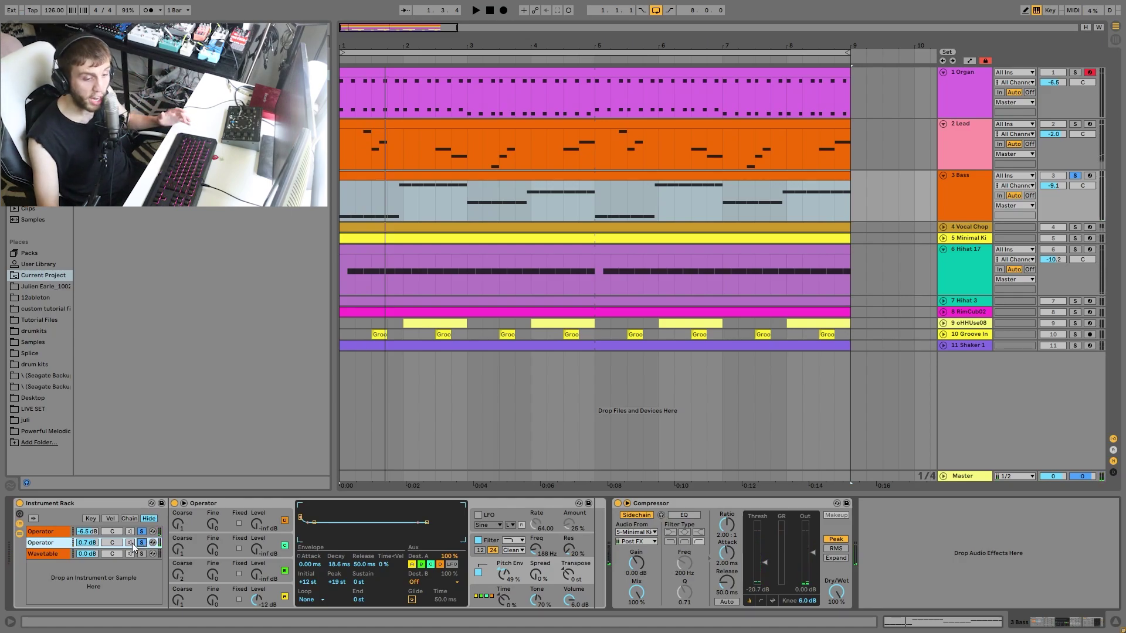
key("space")
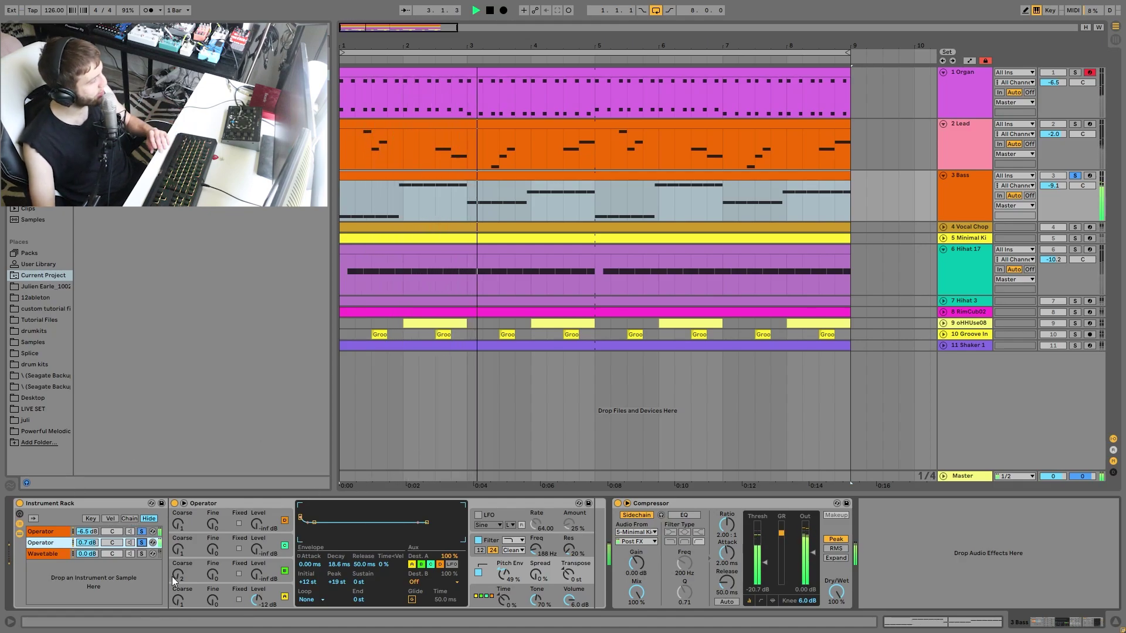
key("space")
- Solo the Wavetable chain in the Bass rack, play it and compare the settings of its two oscillators
left_click(141, 555)
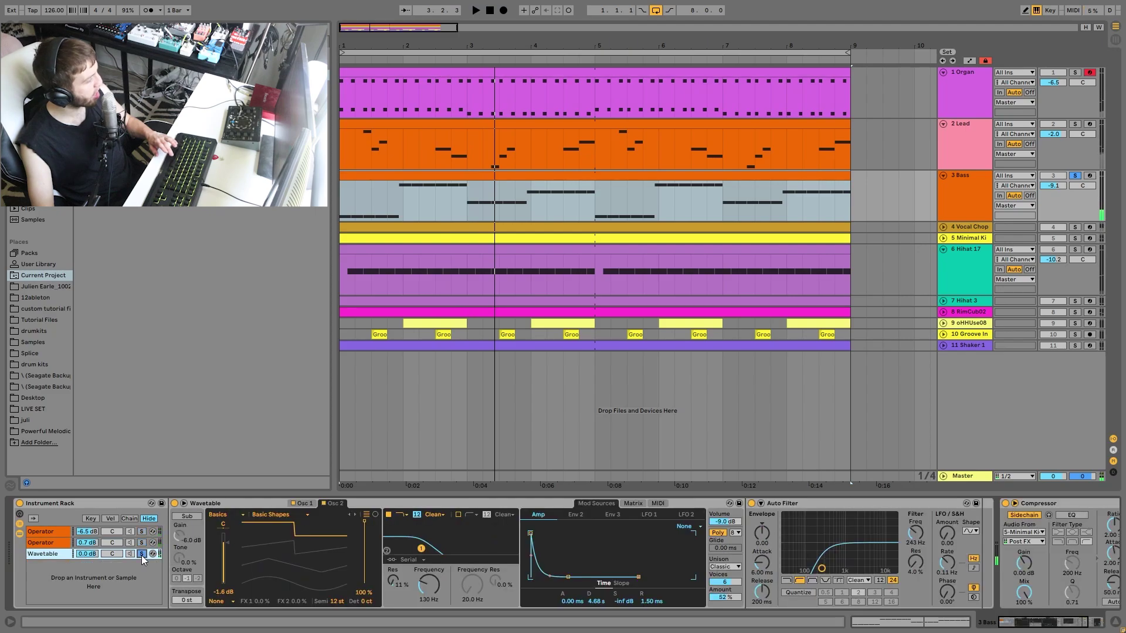
key("space")
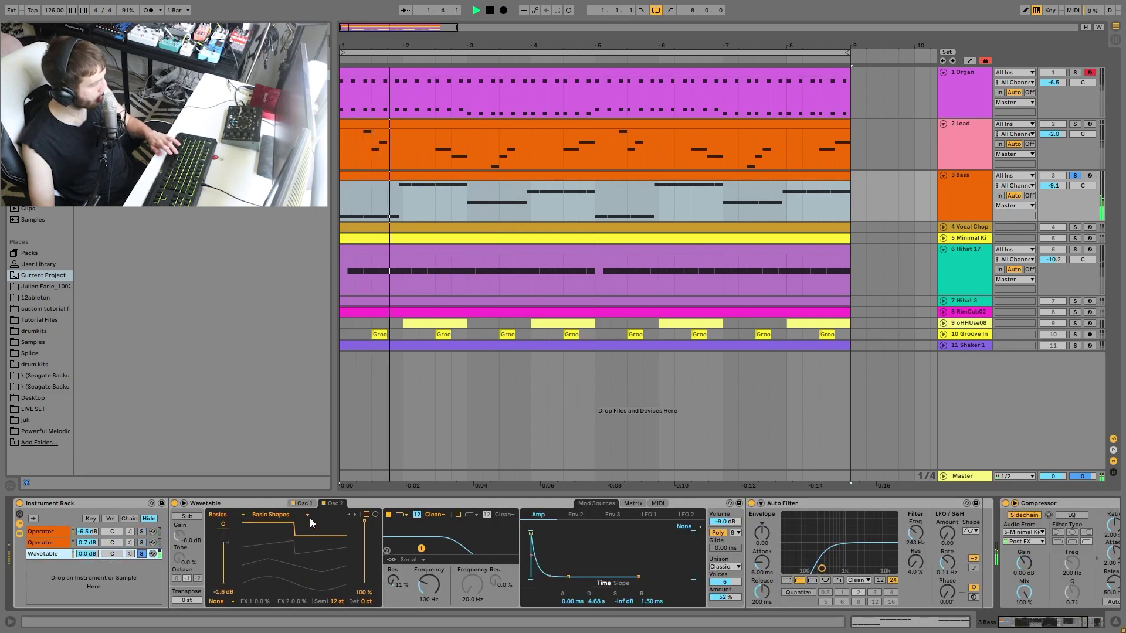
left_click(304, 504)
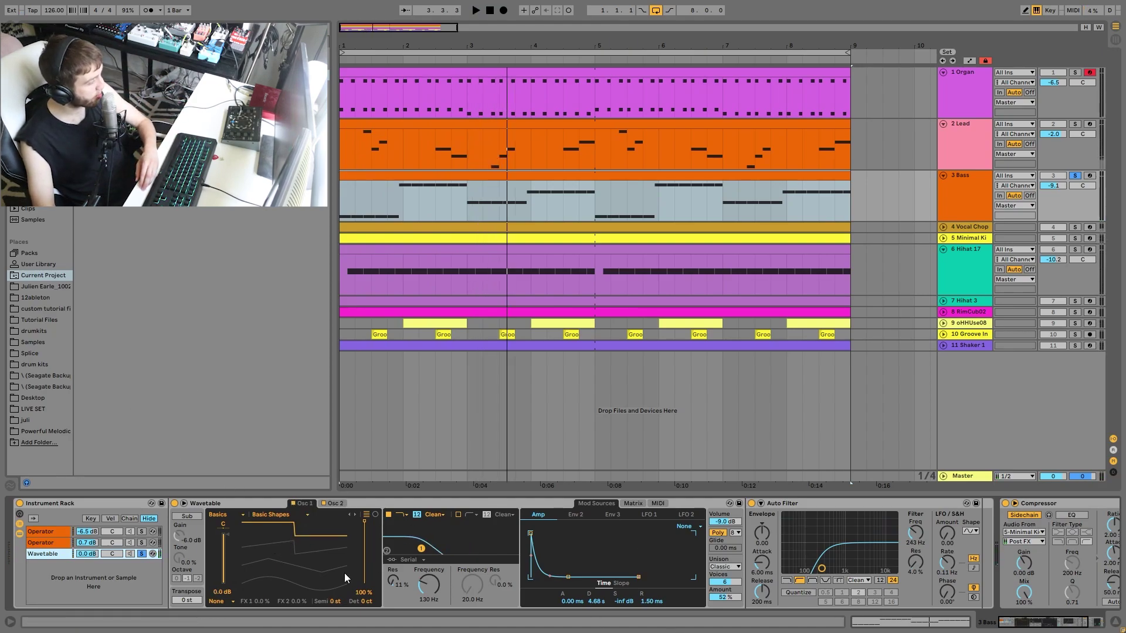
left_click(341, 505)
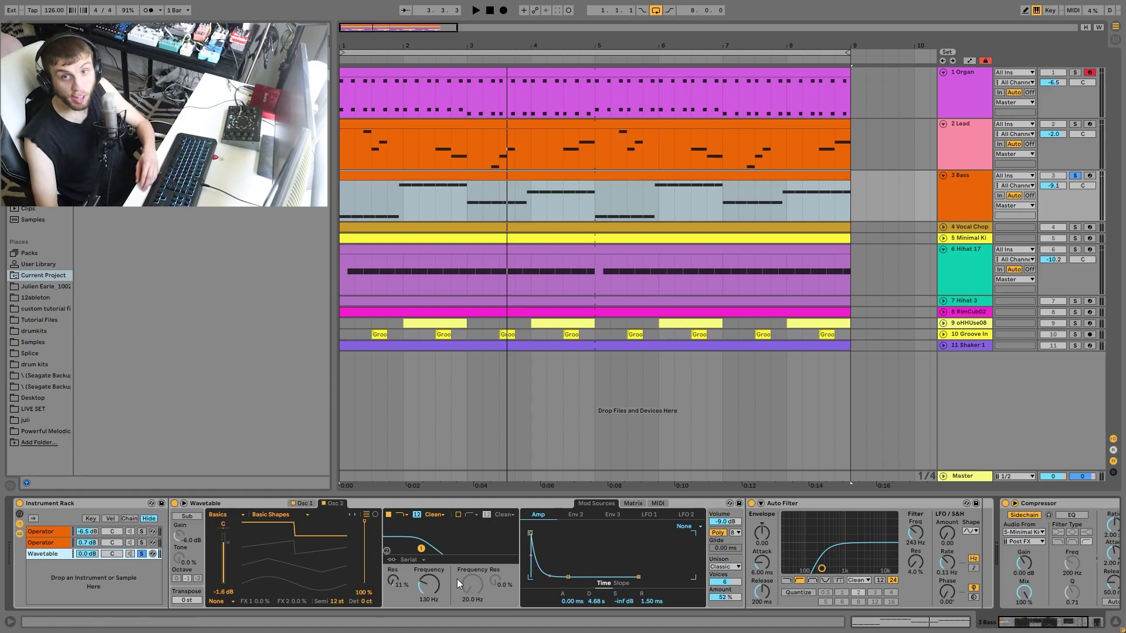
- Compare the Wavetable's second oscillator at 0 and 12 semitones during playback, leaving it at 12 st and the chain unsoloed
key("space")
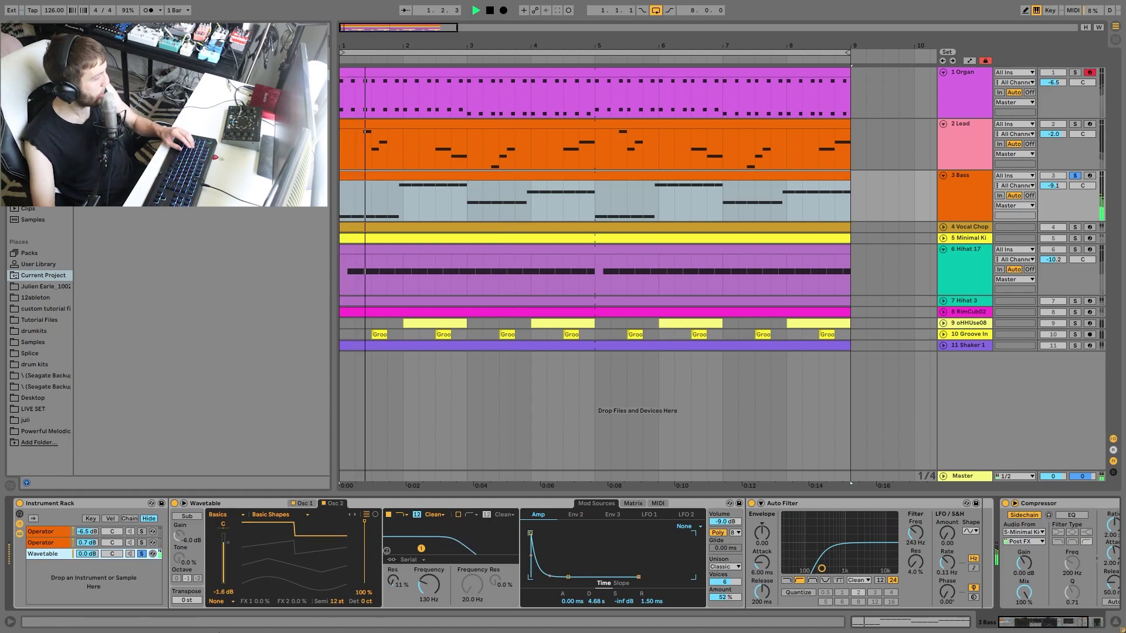
double_click(334, 600)
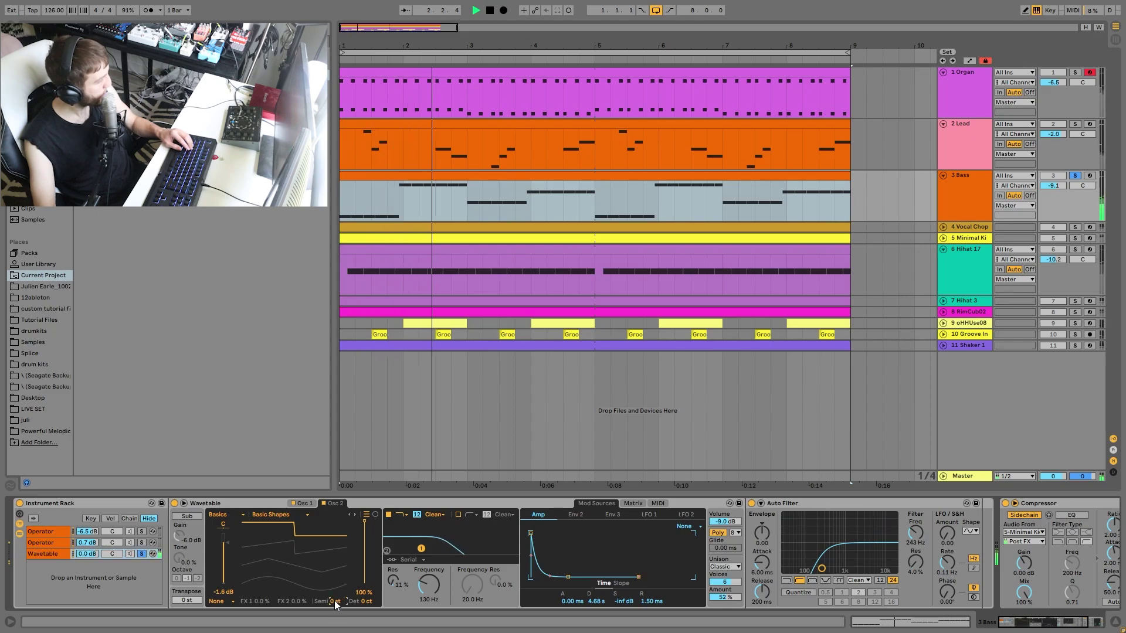
left_click(142, 555)
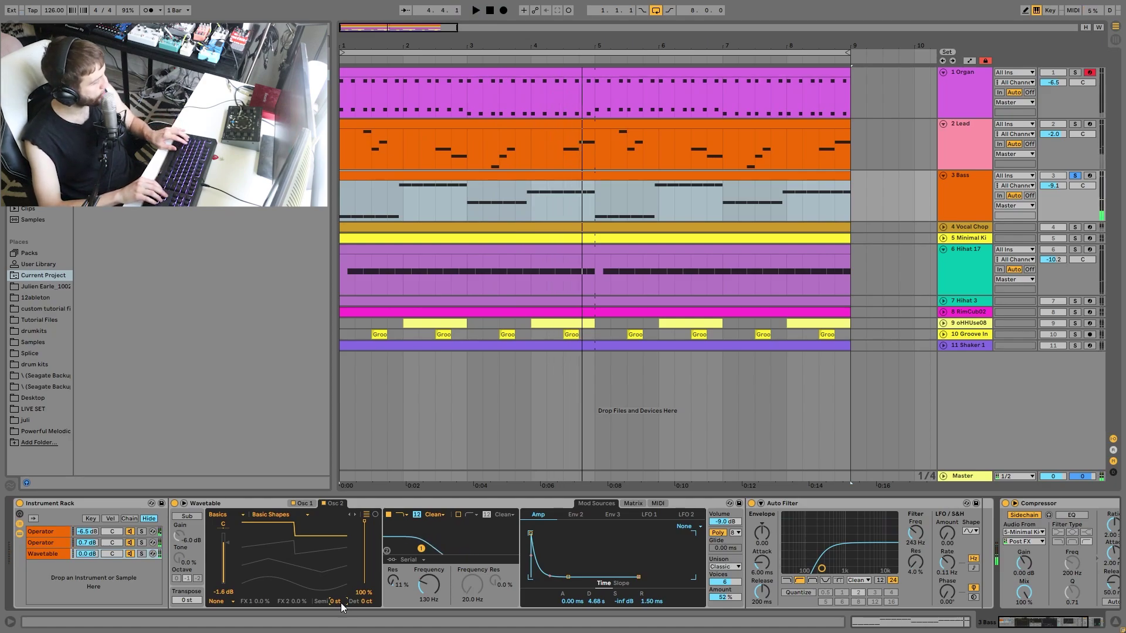
type("12")
key("Return")
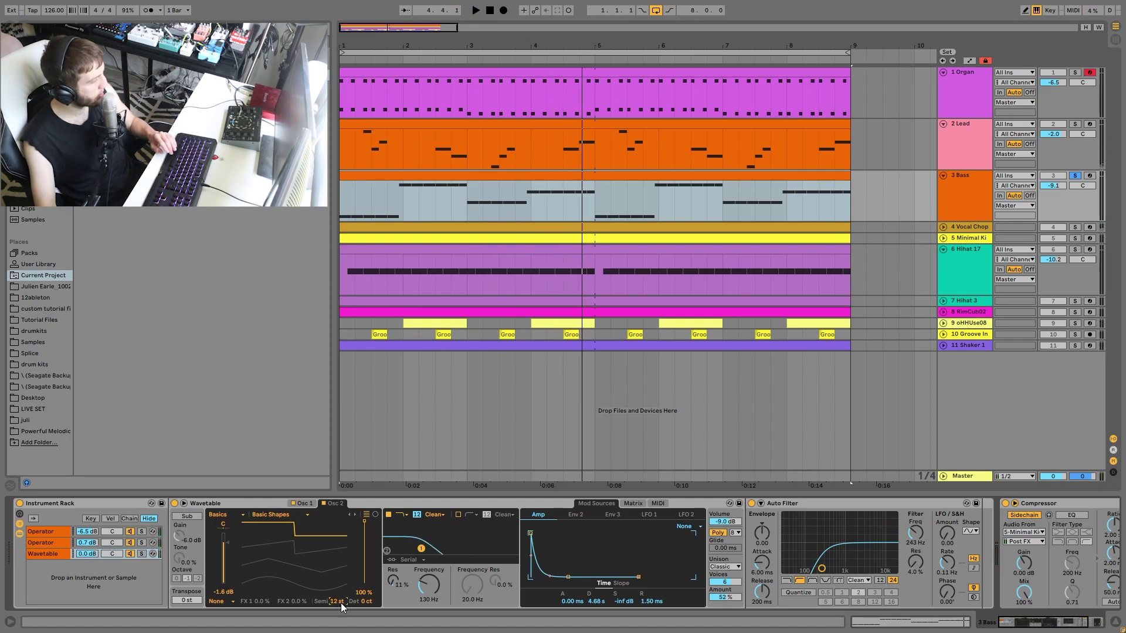
key("space")
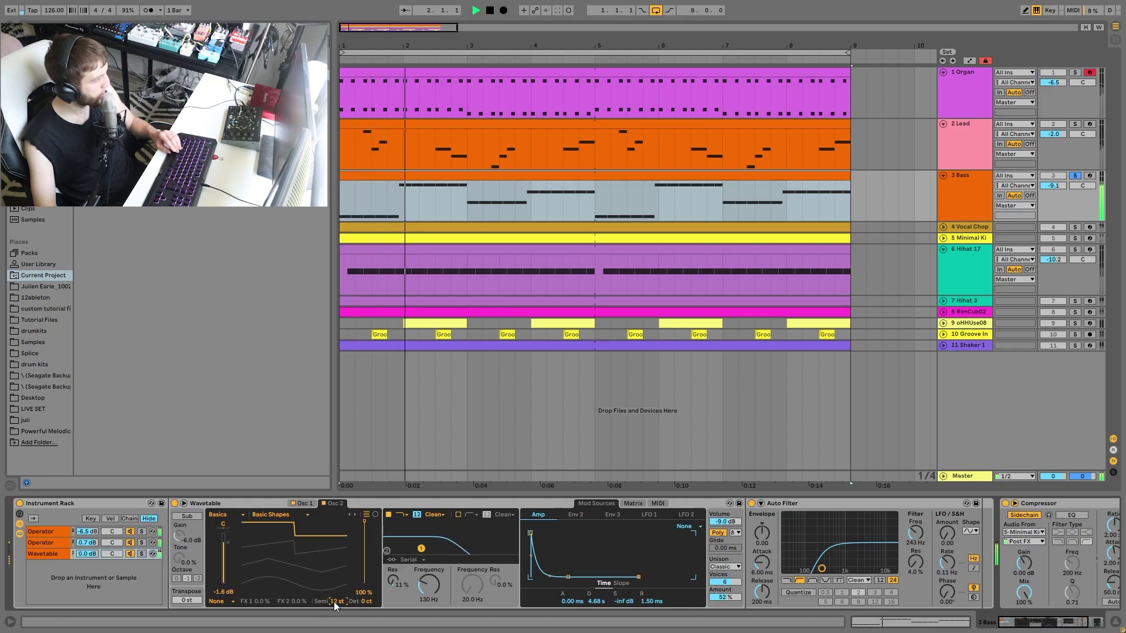
- Solo the Wavetable chain and examine its modulation matrix and the Auto Filter after it while playing the Bass
left_click(141, 555)
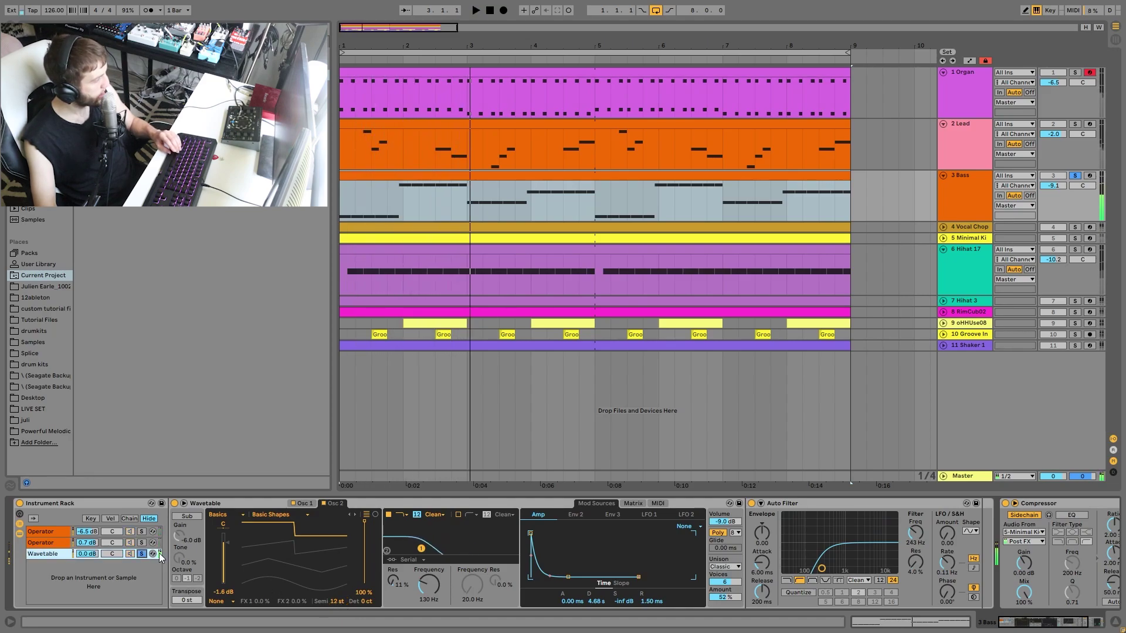
key("space")
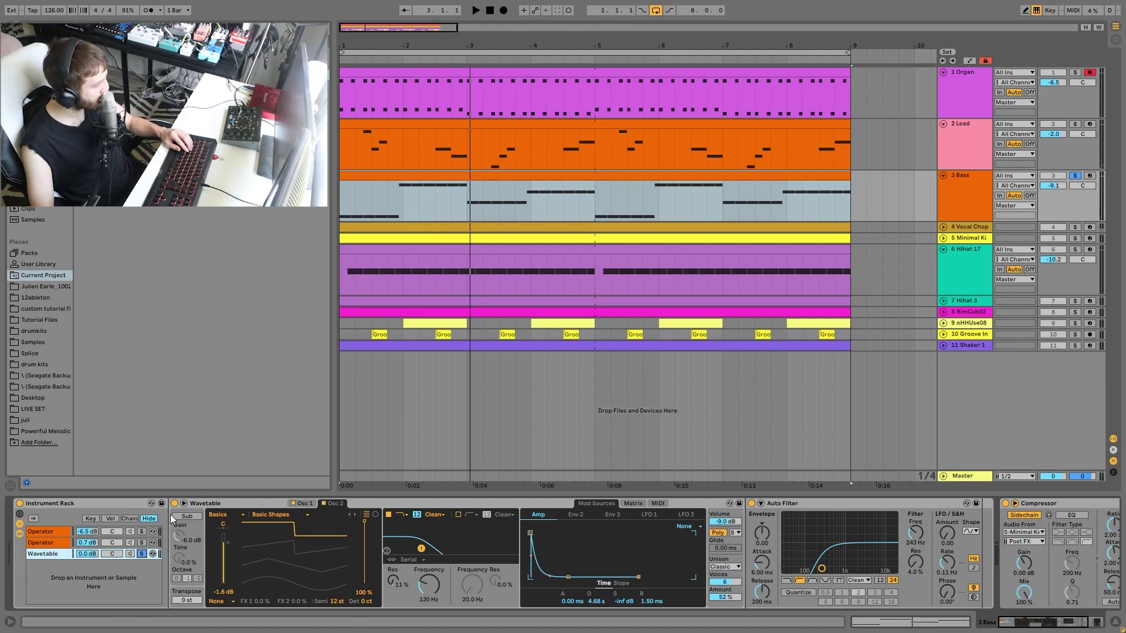
left_click(633, 503)
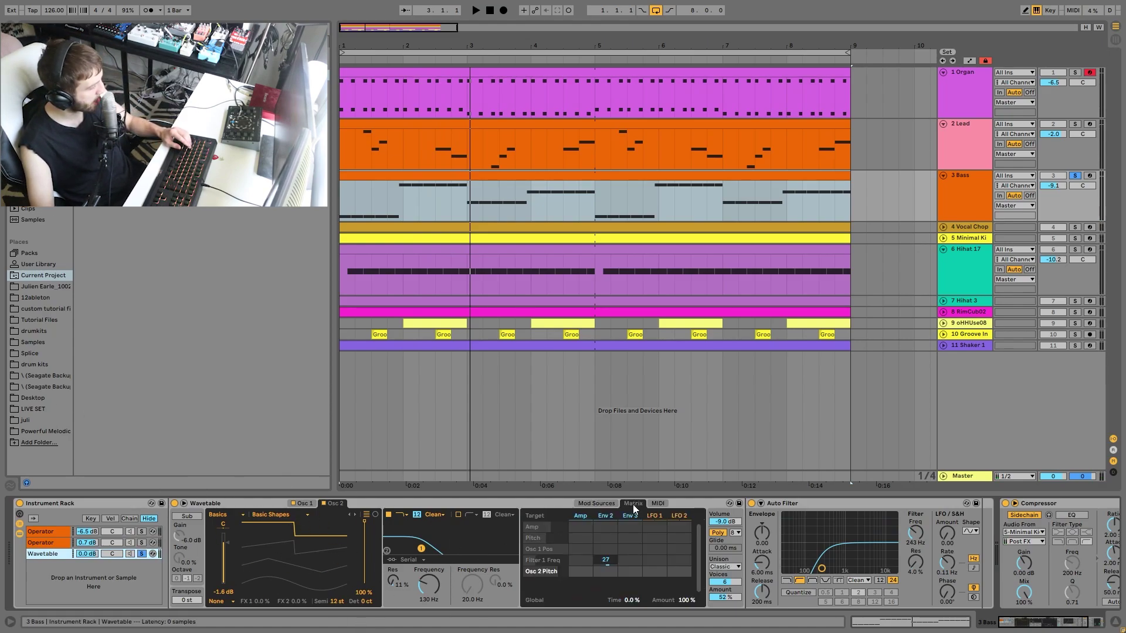
key("space")
scroll(775, 565, "down", 3)
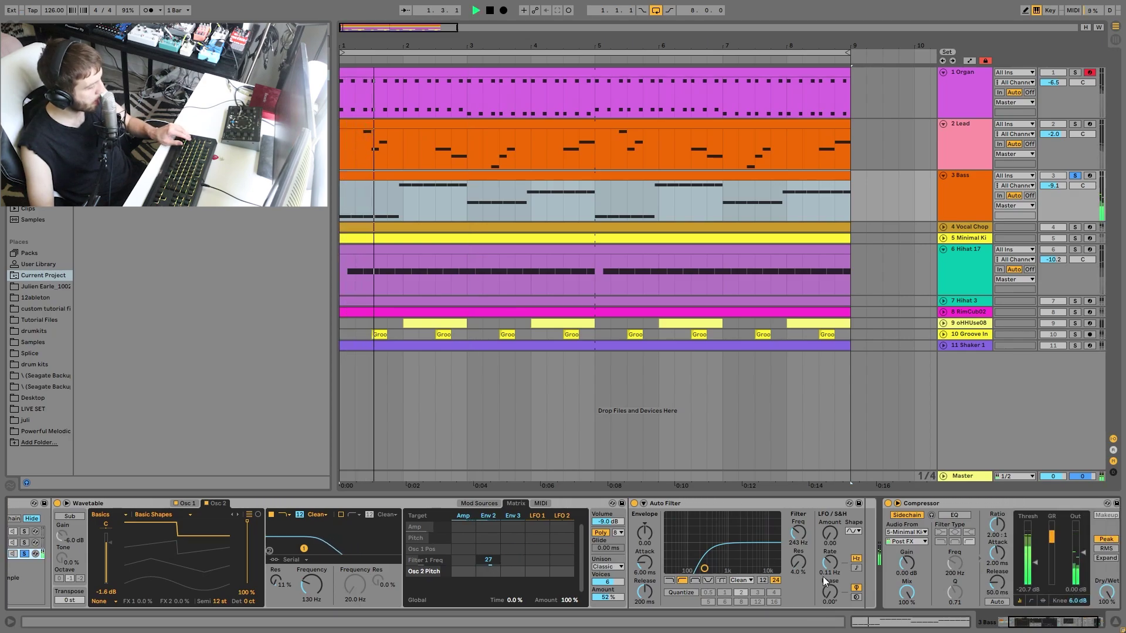
key("space")
scroll(728, 605, "up", 4)
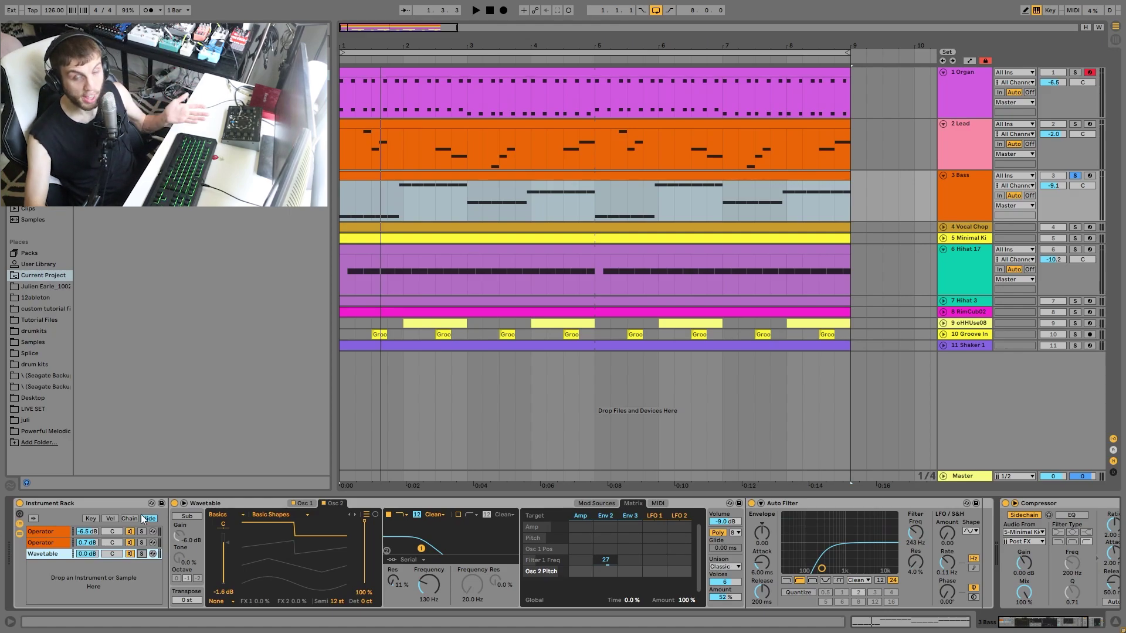
- Play the full Bass rack with all three chains while viewing the Wavetable chain's Auto Filter and Compressor
key("space")
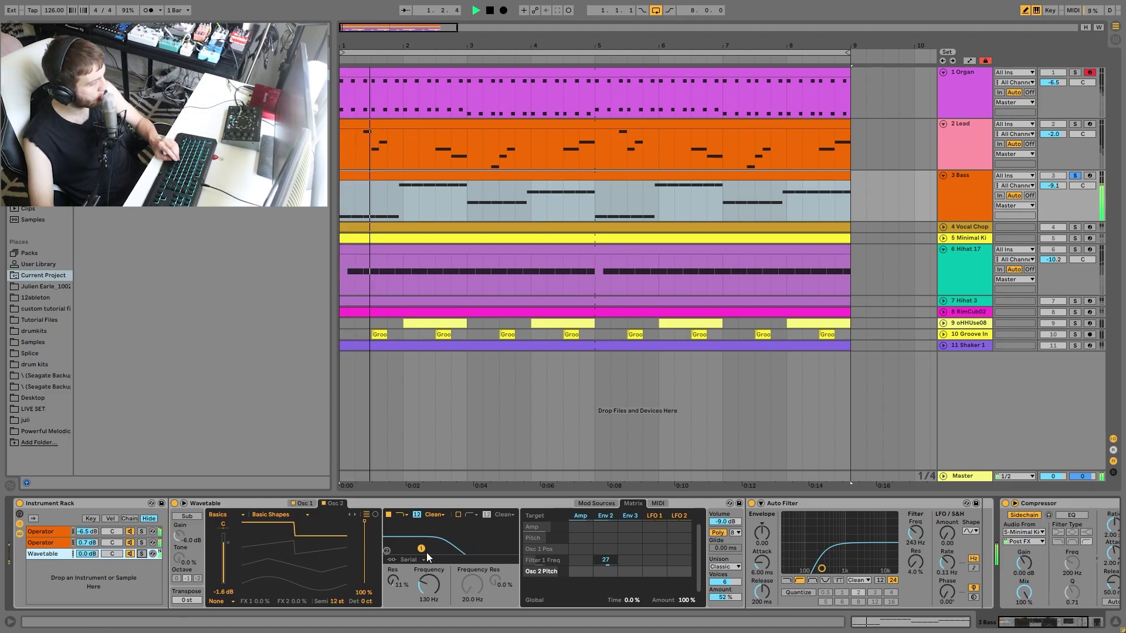
scroll(693, 554, "down", 1)
scroll(706, 555, "down", 2)
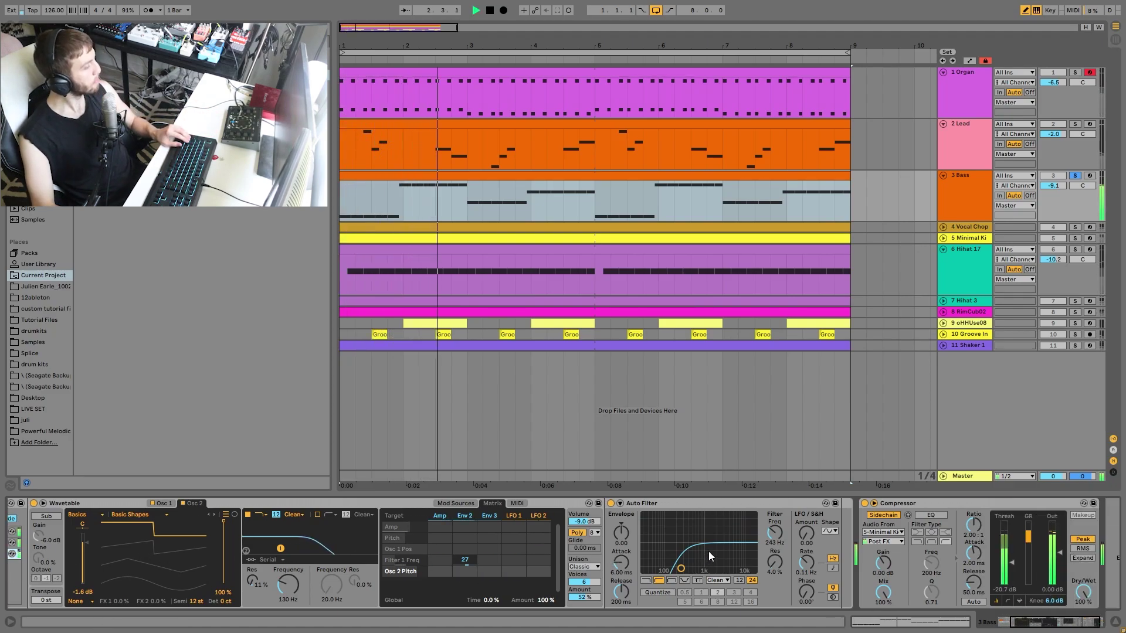
scroll(646, 542, "left", 3)
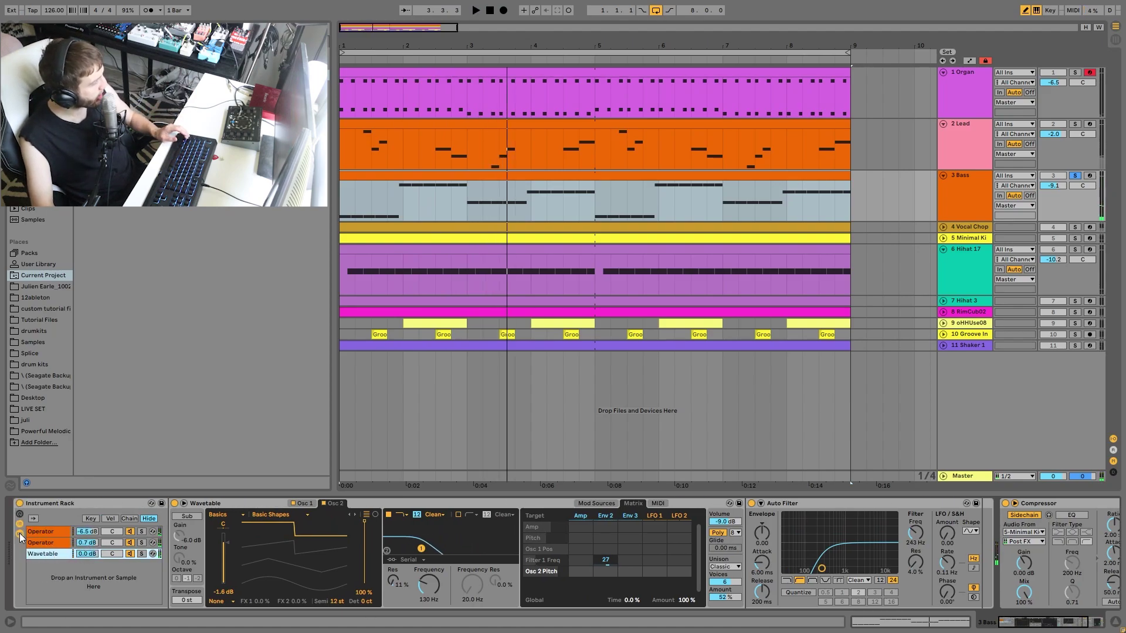
- Hide the rack's chain devices, select the sidechained Compressor, and play the whole track with the Bass unsoloed
left_click(19, 533)
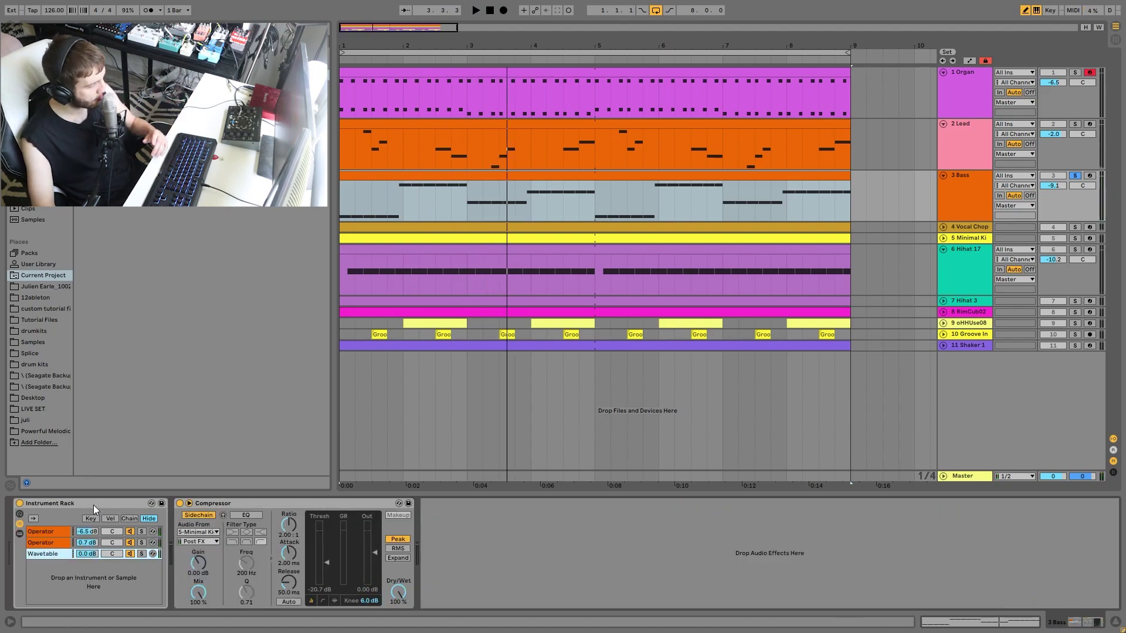
left_click(218, 504)
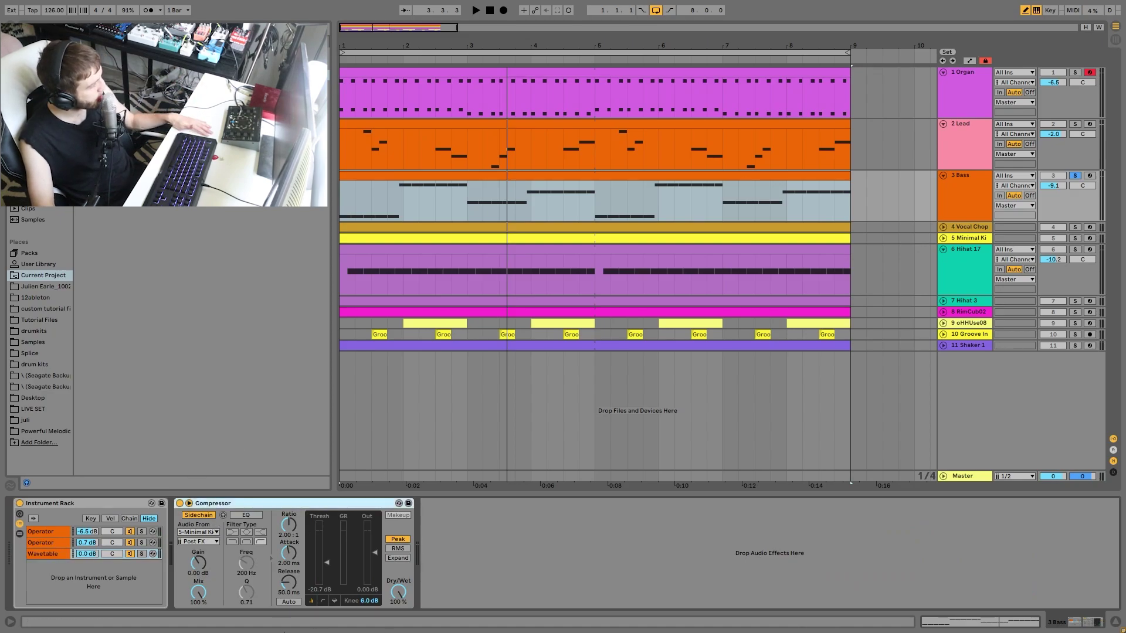
left_click(1075, 178)
key("space")
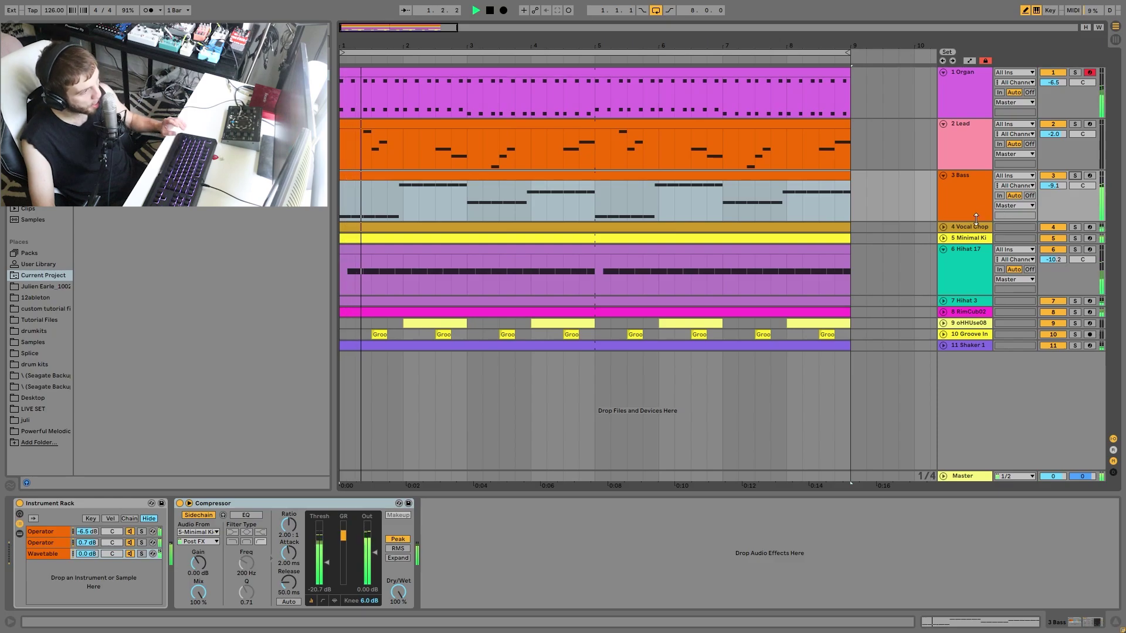
key("space")
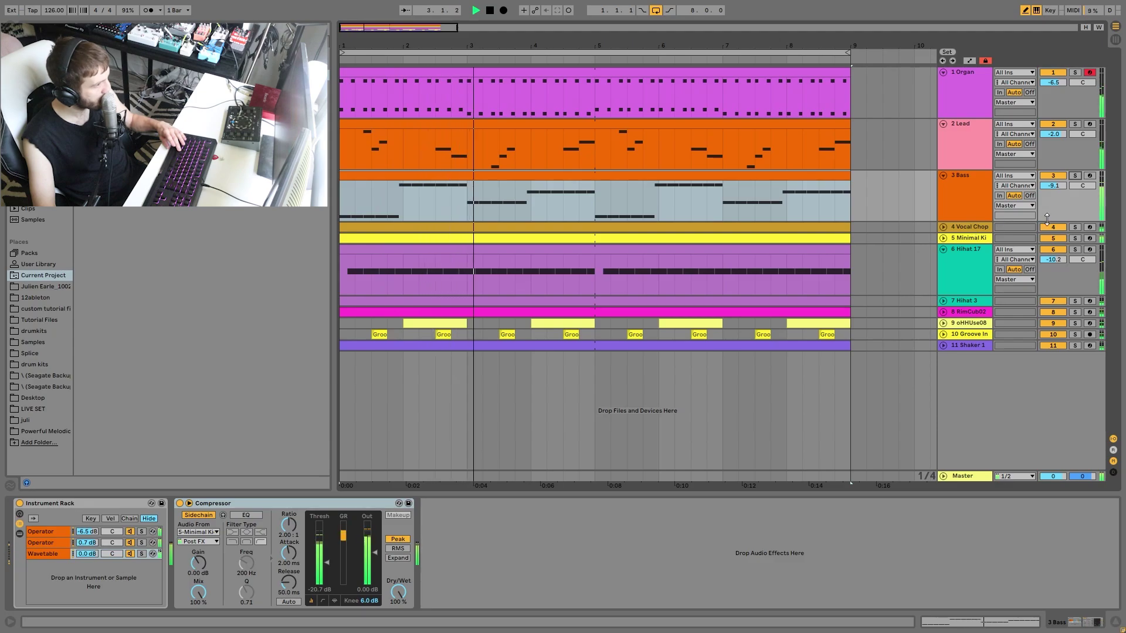
- Solo and unfold the Vocal Chop track, select its clip and play it
left_click(1075, 227)
left_click(980, 228)
key("space")
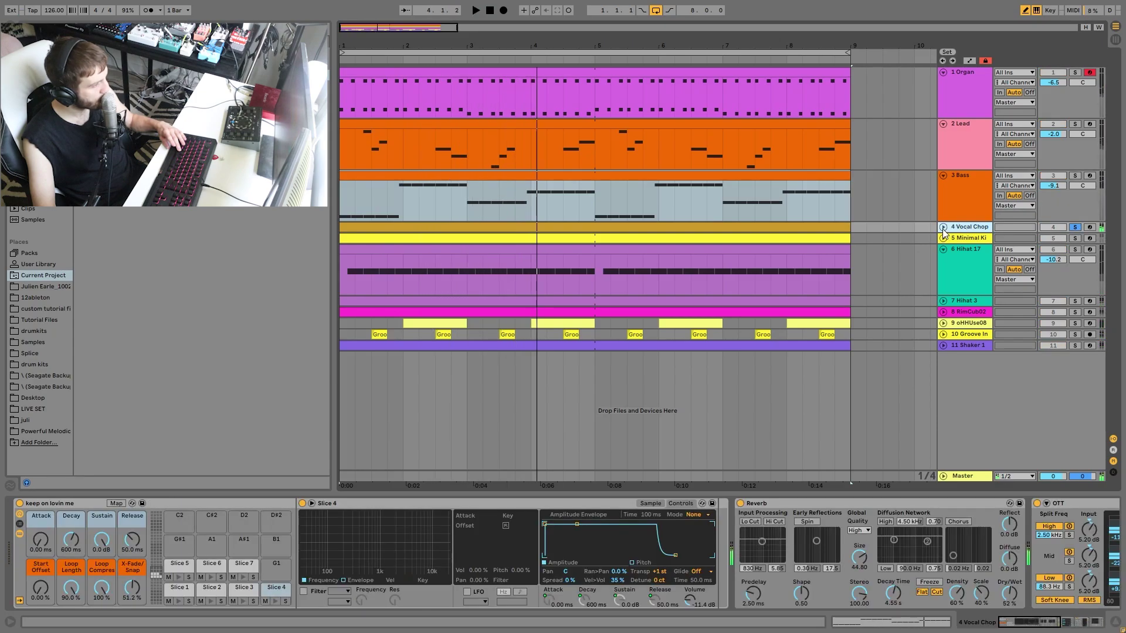
left_click(943, 227)
left_click(536, 227)
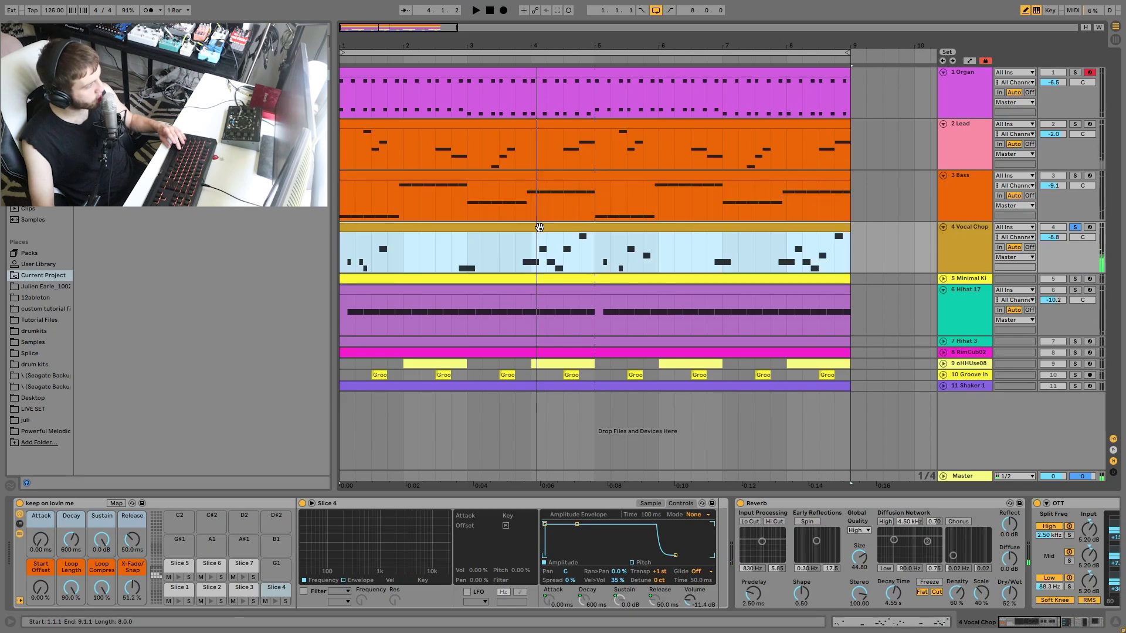
key("space")
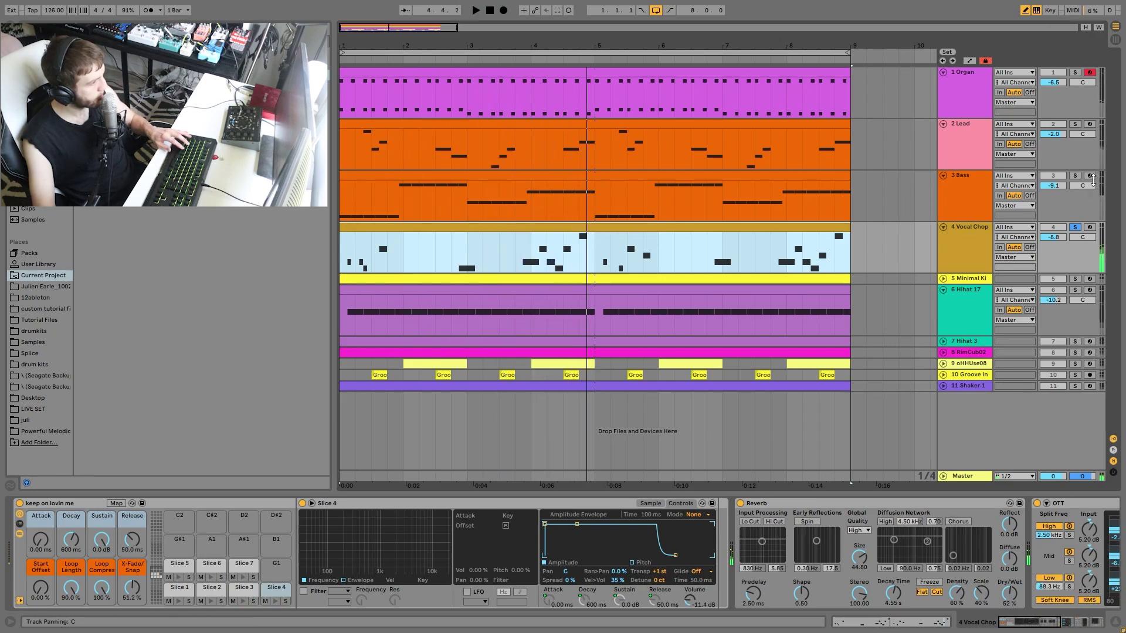
- Play the Vocal Chop together with the soloed Bass, leaving only the Vocal Chop soloed
left_click(1075, 176)
key("space")
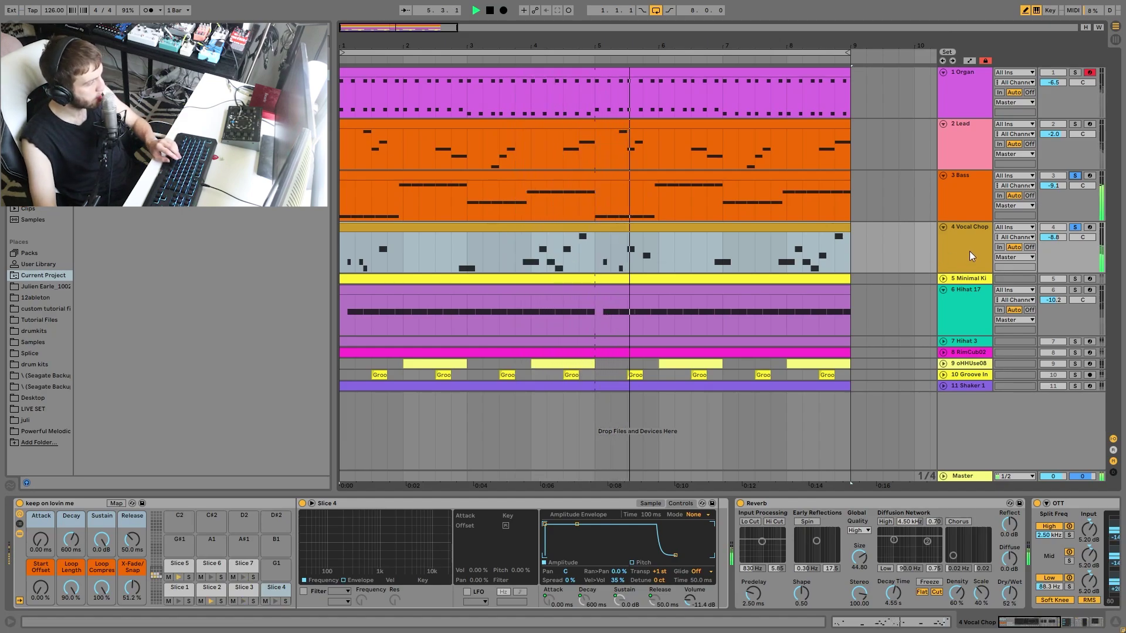
key("space")
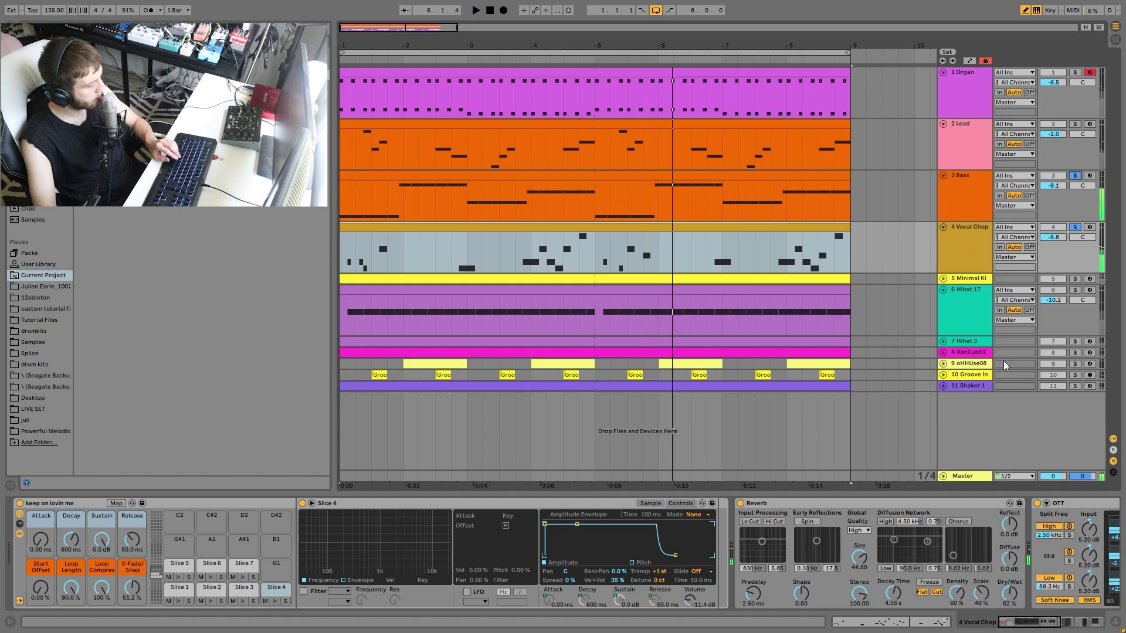
left_click(1076, 230)
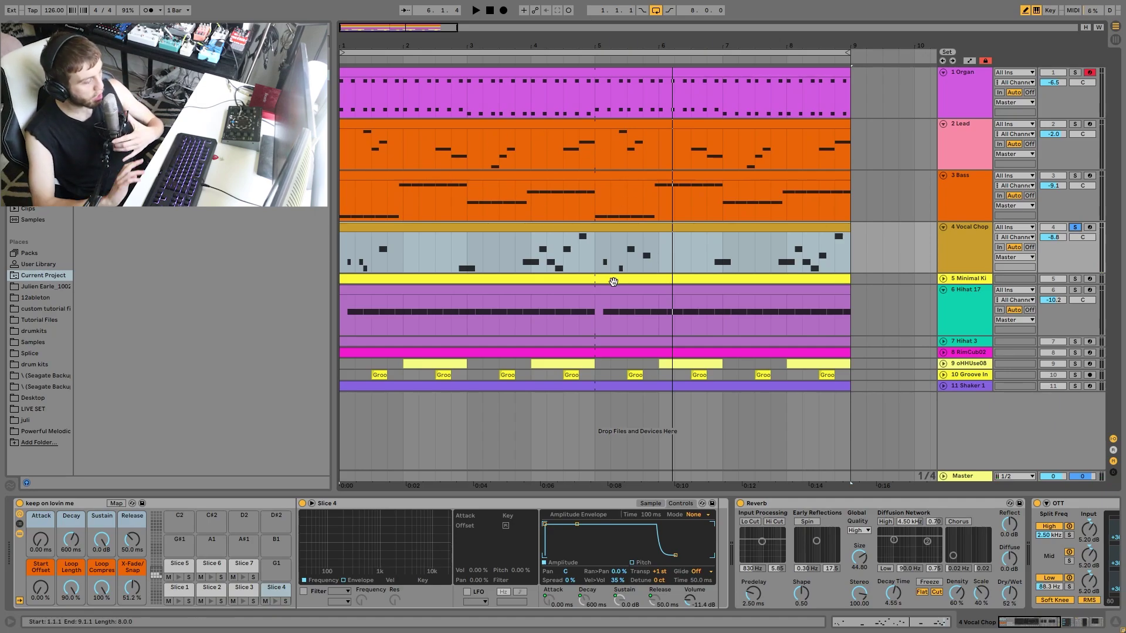
- Audition Slices 6, 7, 2, 3 and 1 on the pads of the Vocal Chop's Drum Rack
left_click(210, 578)
left_click(242, 578)
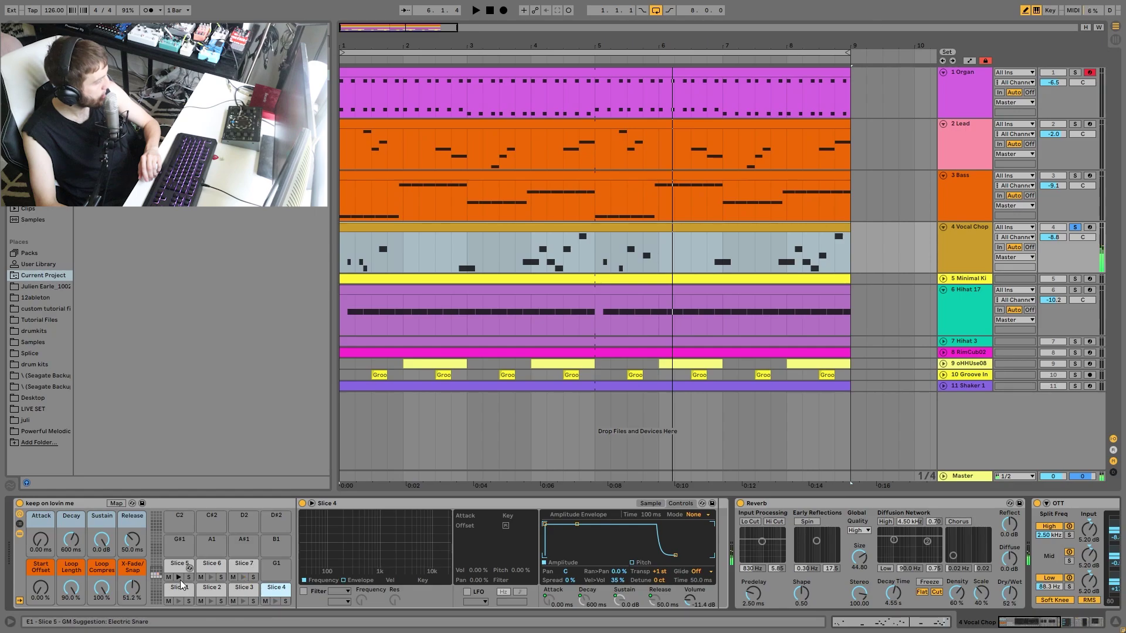
left_click(210, 602)
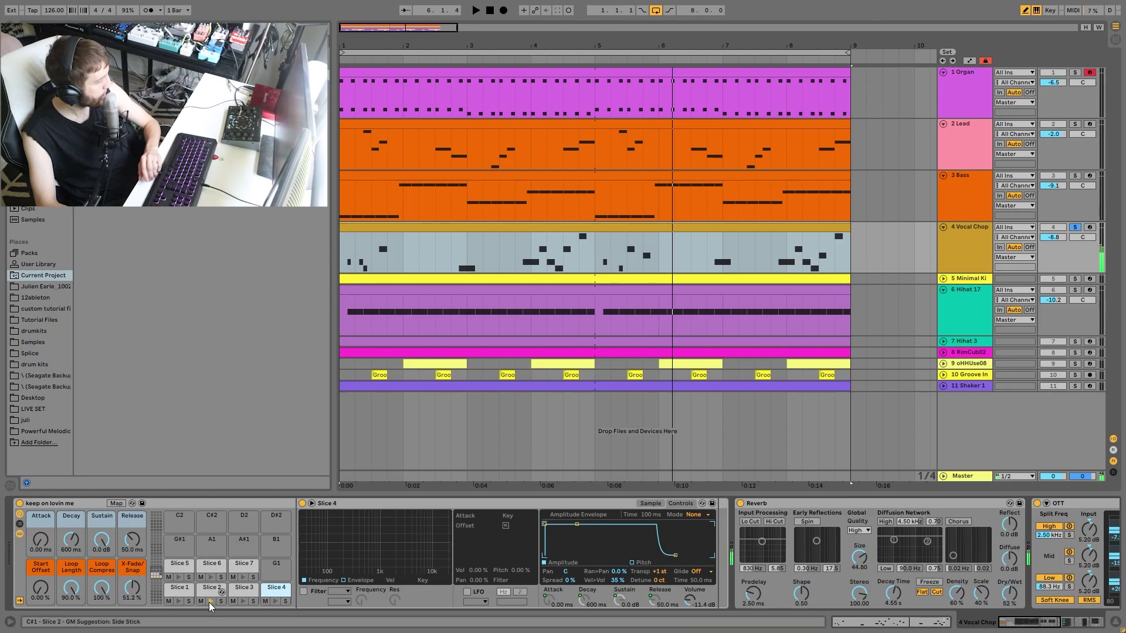
left_click(241, 603)
left_click(177, 601)
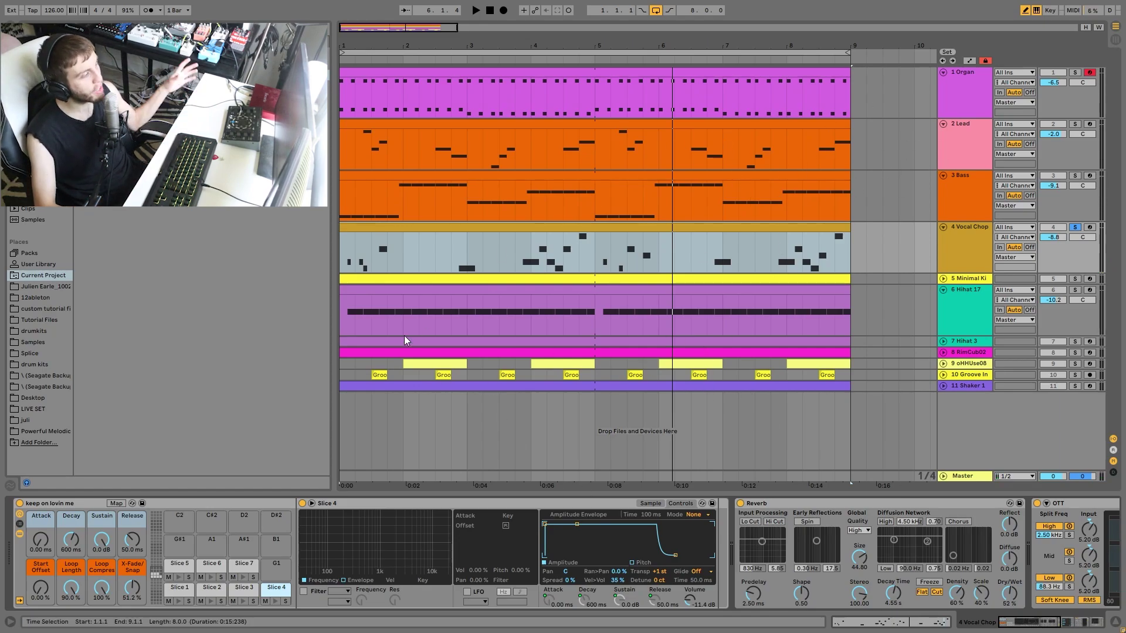
- Open the Vocal Chop clip and draw Slice 5 at 1.1, Slice 7 at 1.2, 1.3 and 1.4, and Slice 6 at 1.4.3, playing the result
double_click(351, 227)
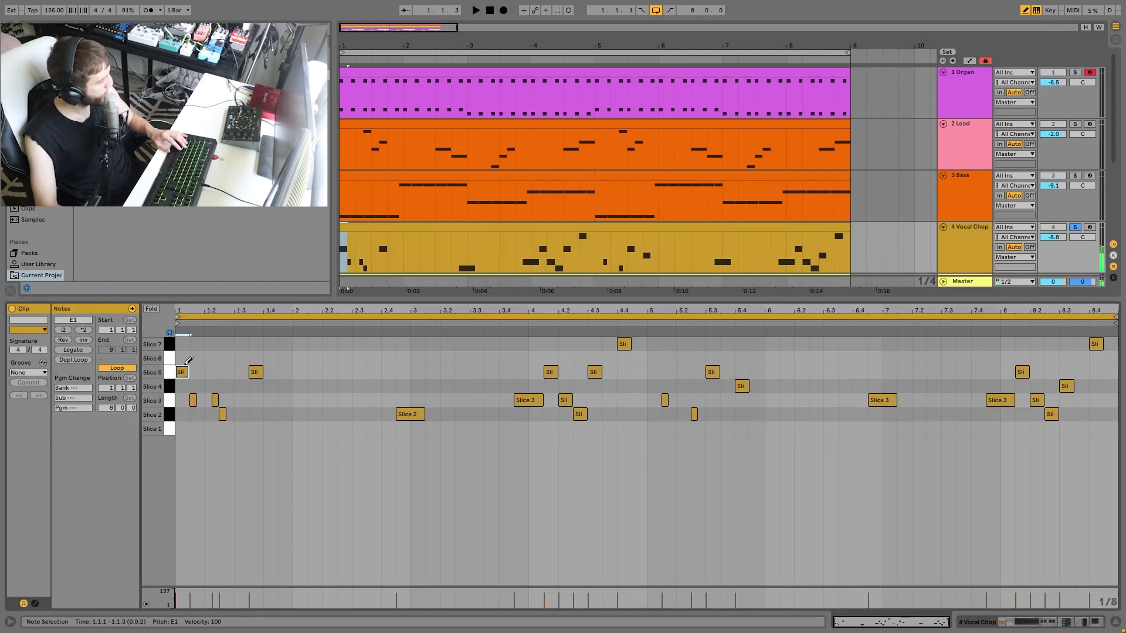
left_click(211, 343)
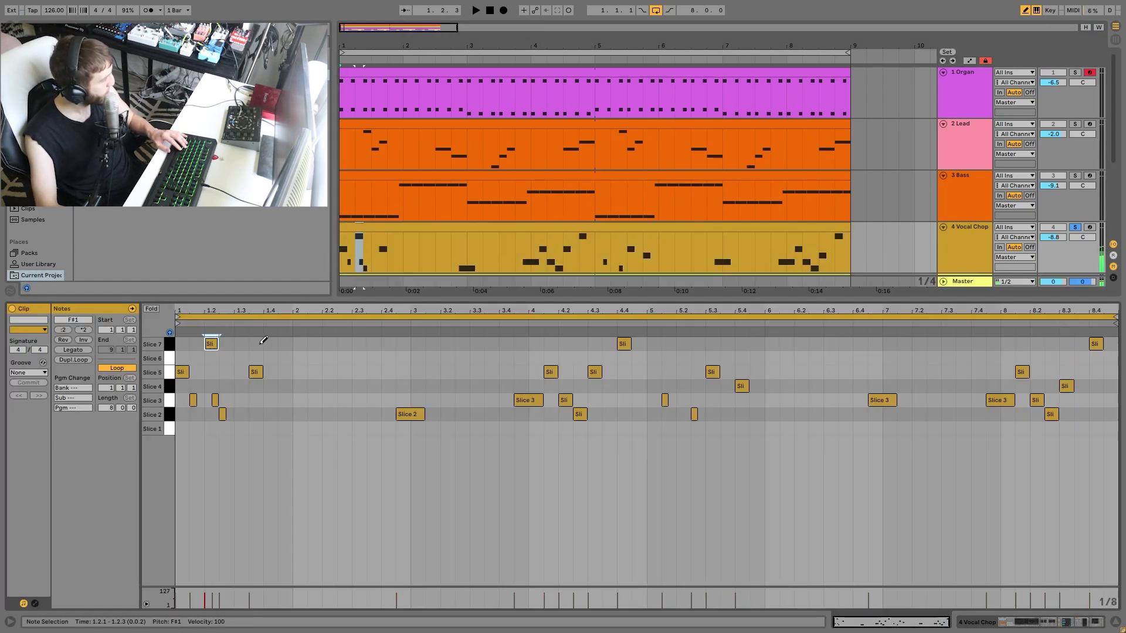
left_click(241, 344)
left_click(270, 344)
left_click(286, 358)
key("space")
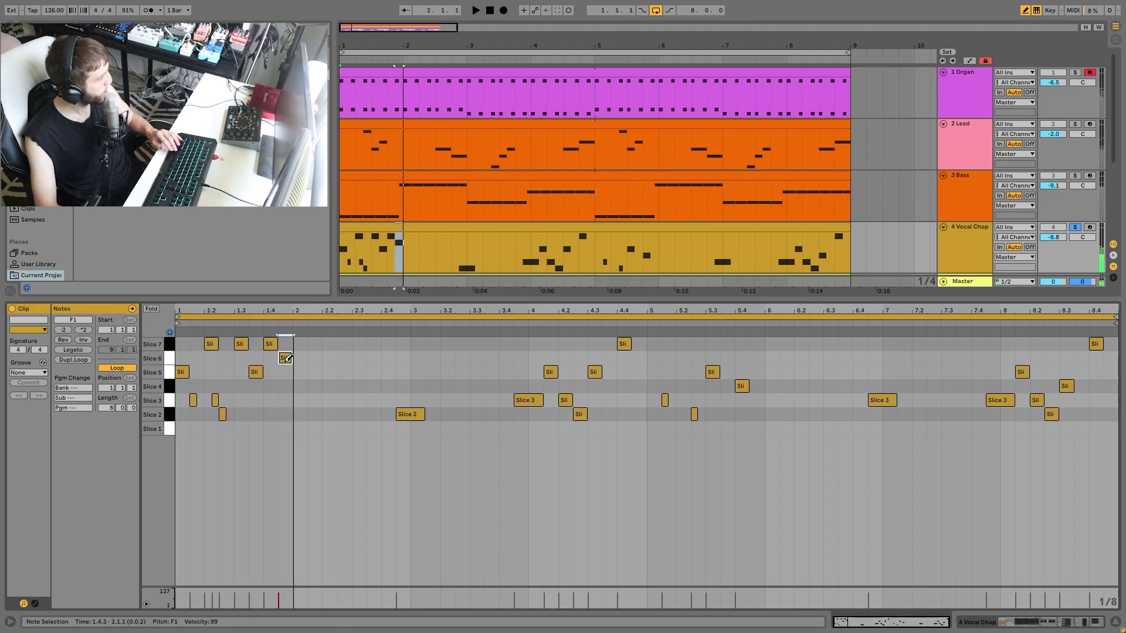
- Stop playback, undo the notes drawn in the first bar of the Vocal Chop clip and turn off Draw Mode
key("space")
key("ctrl+z")
key("ctrl+z")
key("ctrl+z")
key("ctrl+z")
key("ctrl+z")
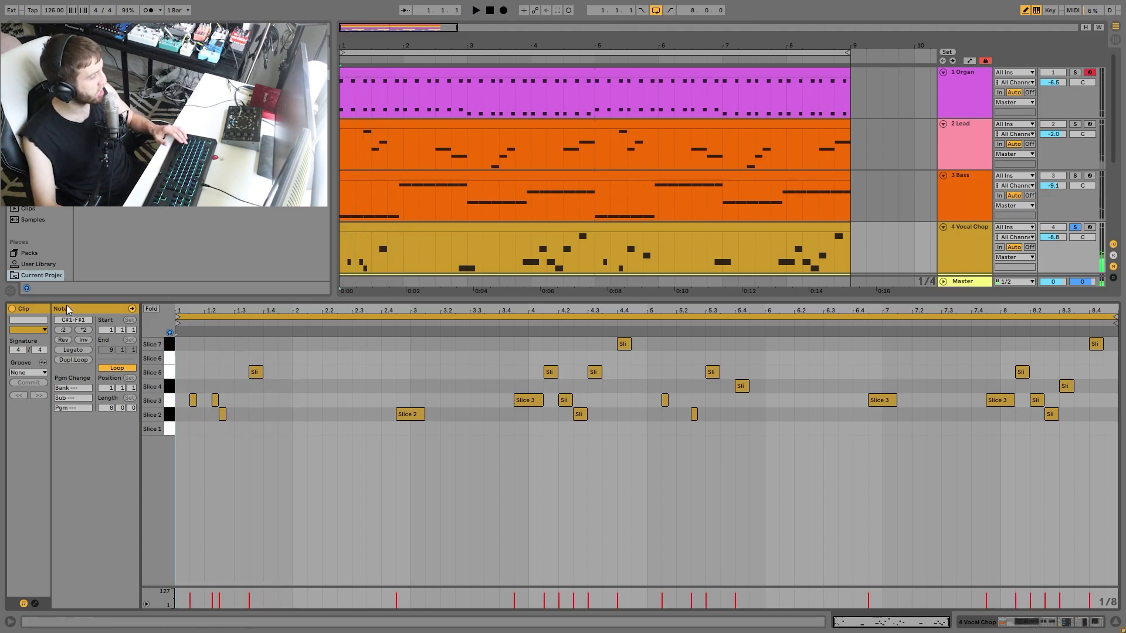
key("b")
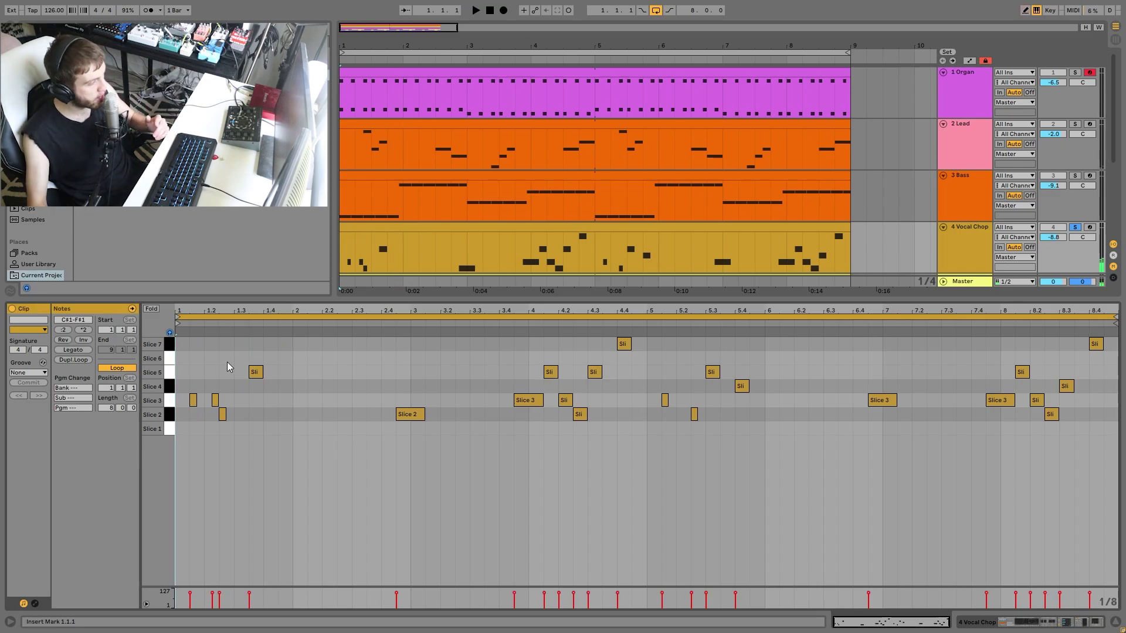
- Play the Vocal Chop and show its device chain from the Reverb through OTT and Compressor to Auto Filter
key("space")
left_click(960, 245)
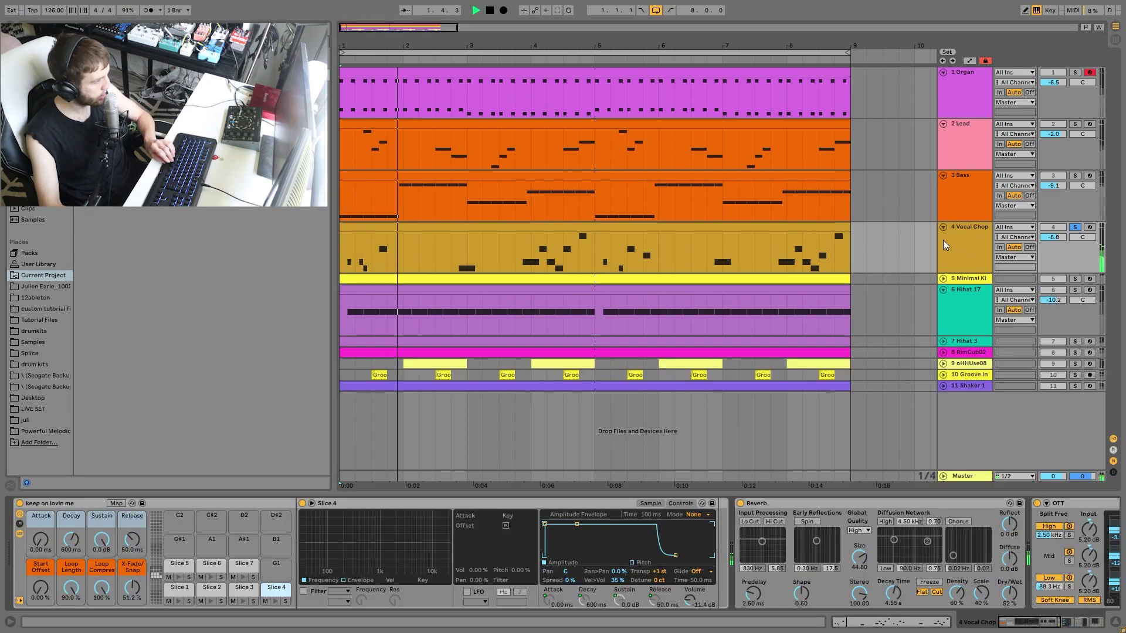
key("space")
scroll(784, 587, "right", 10)
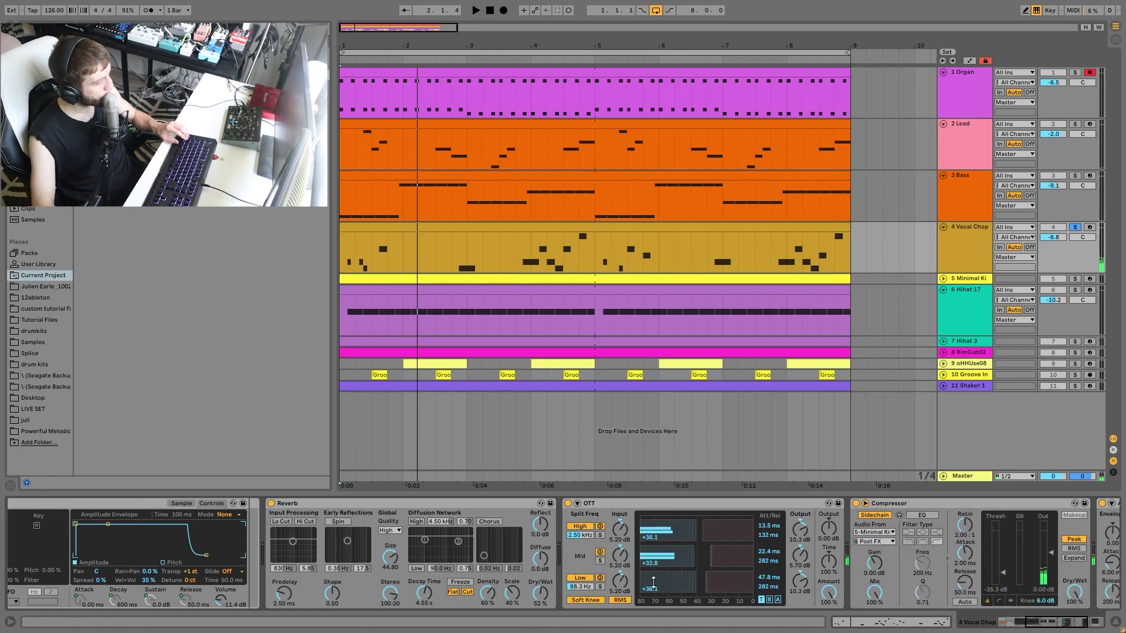
scroll(654, 582, "right", 8)
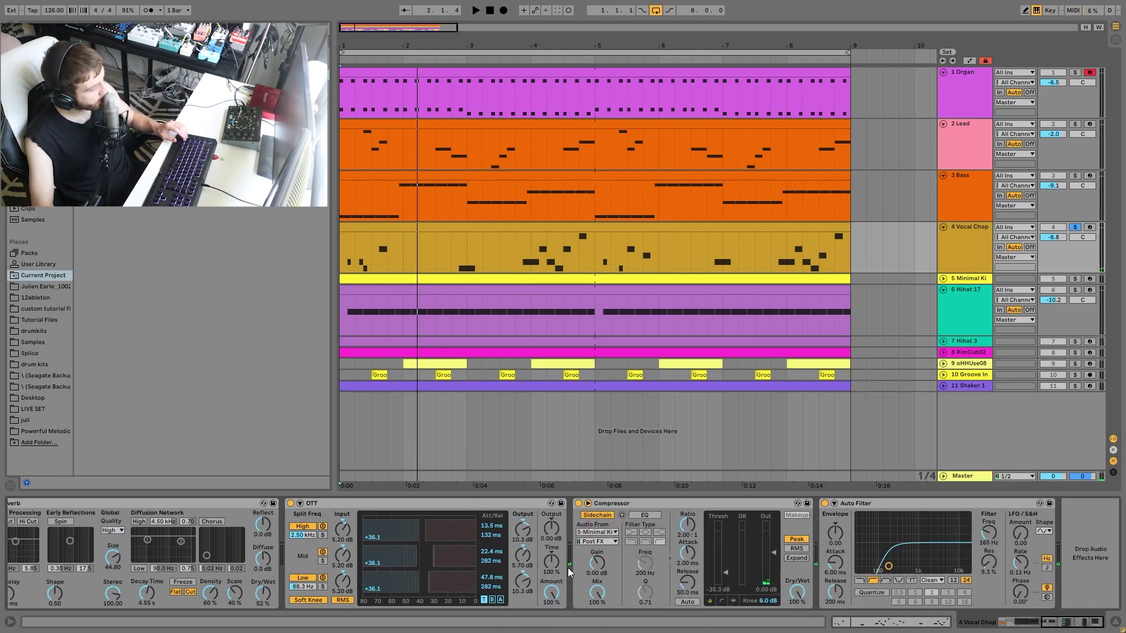
- Compare the Vocal Chop's sound during playback with OTT bypassed and with OTT switched back on
key("space")
left_click(291, 503)
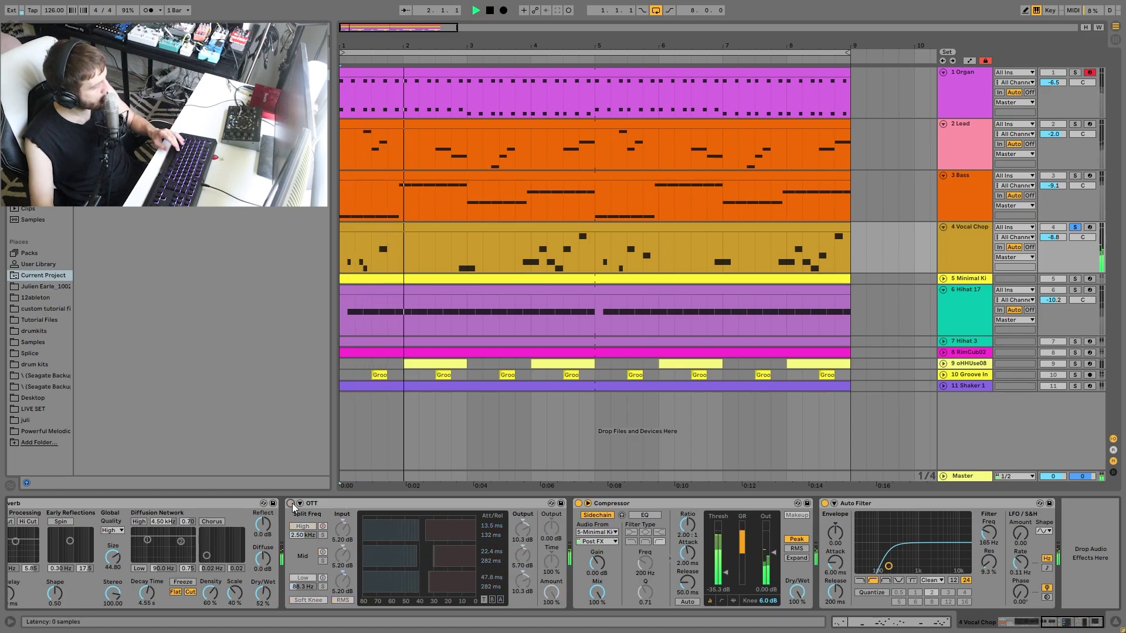
key("space")
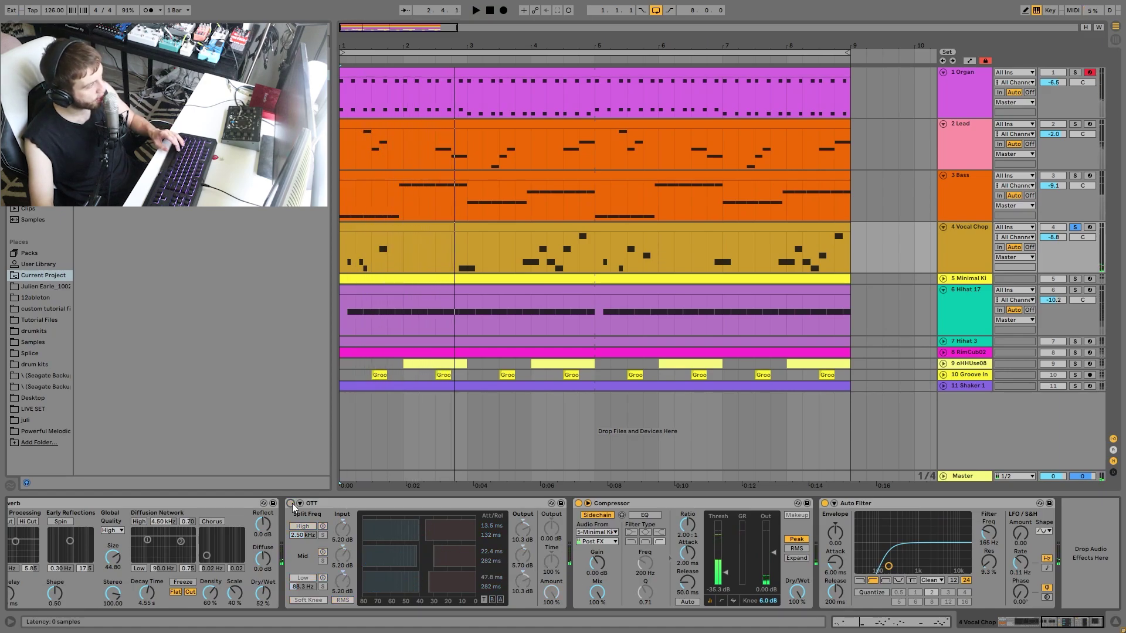
key("space")
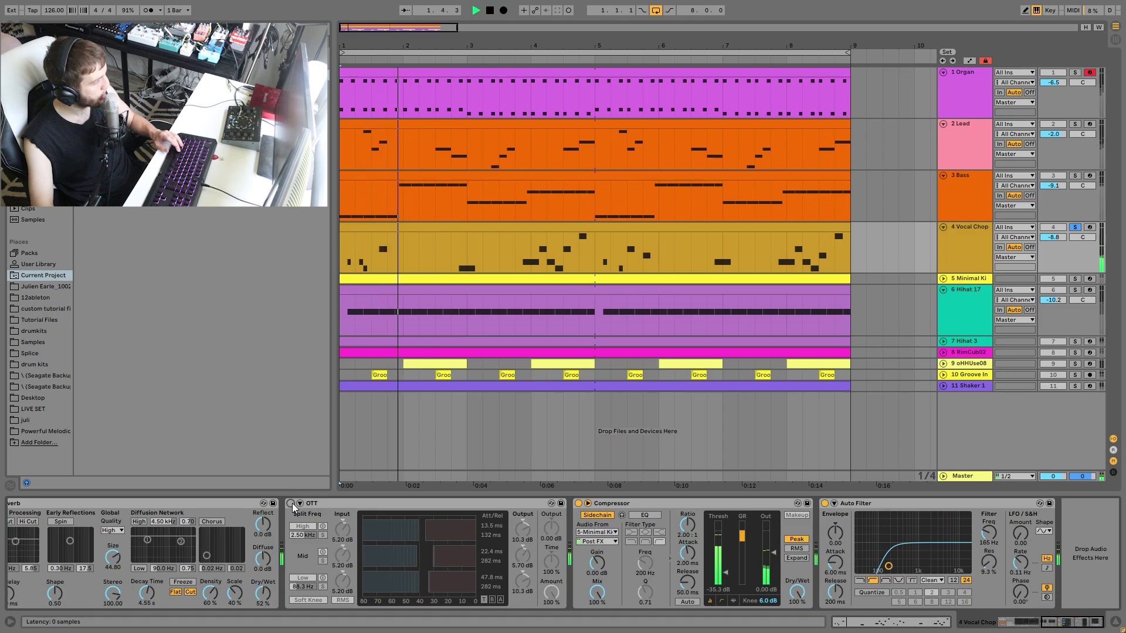
key("space")
left_click(292, 503)
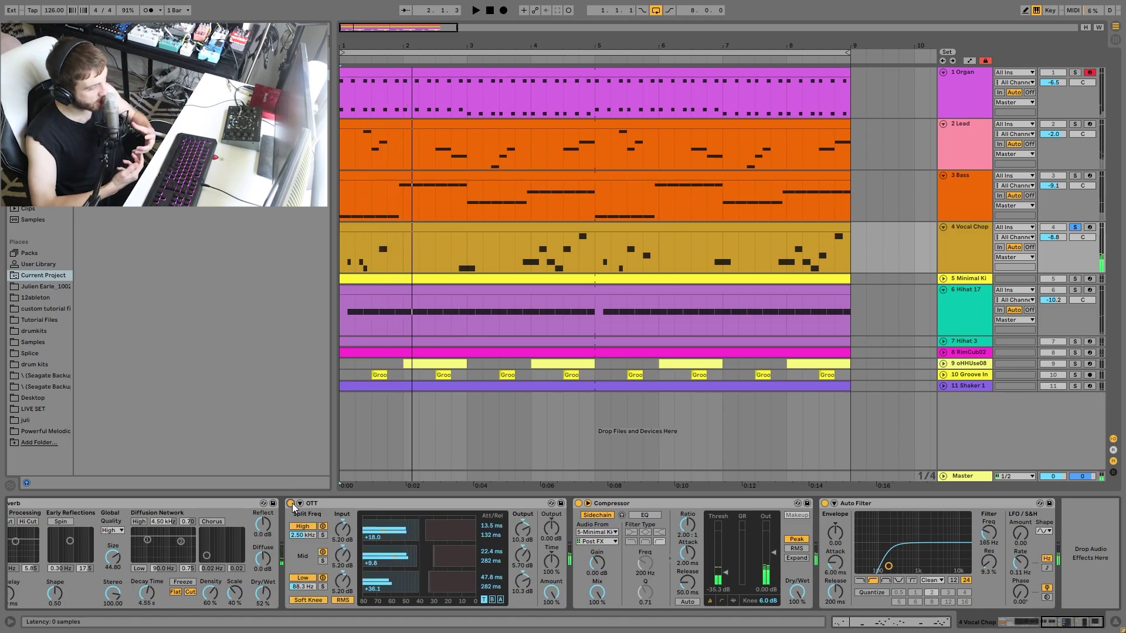
key("space")
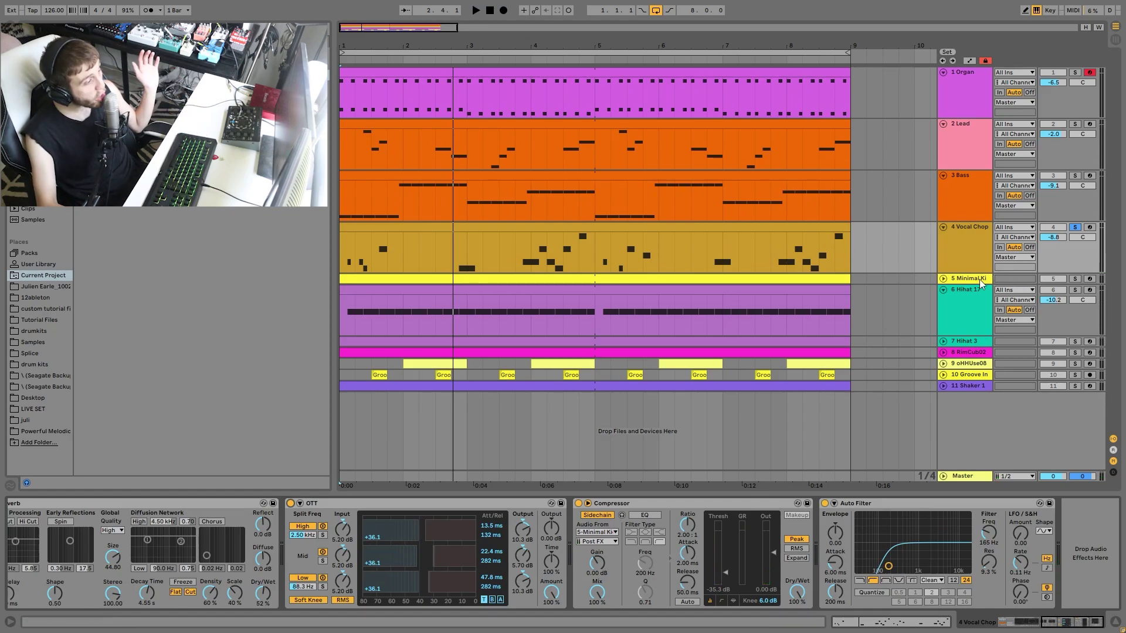
- Select the Organ, Lead, Bass and Vocal Chop tracks, solo them together and play them
key("space")
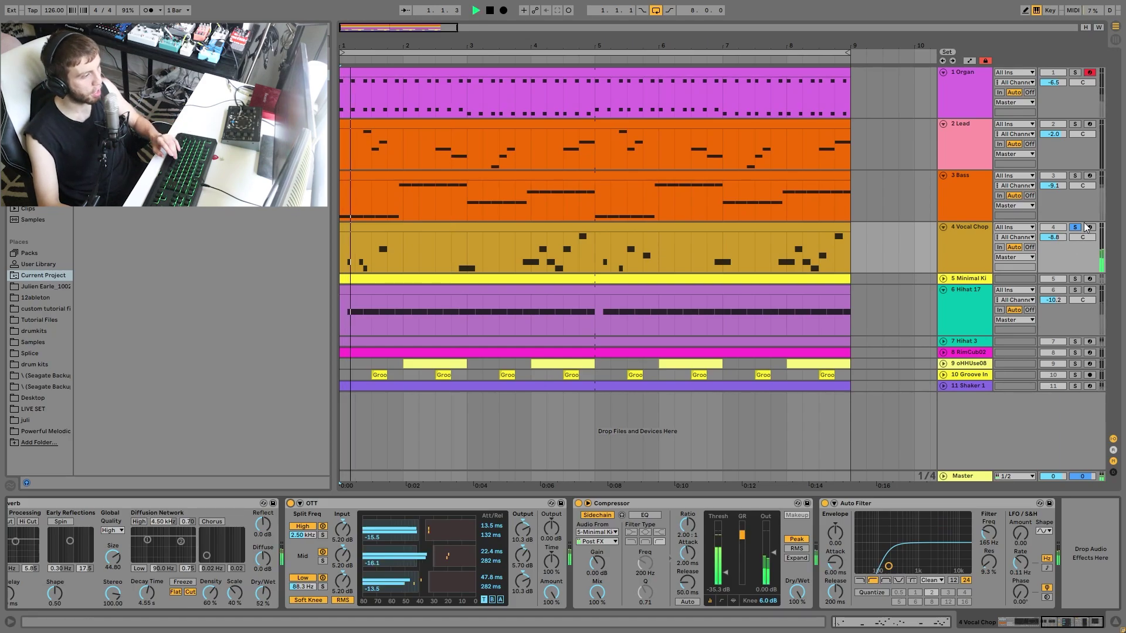
left_click(978, 251)
left_click(974, 88, "shift")
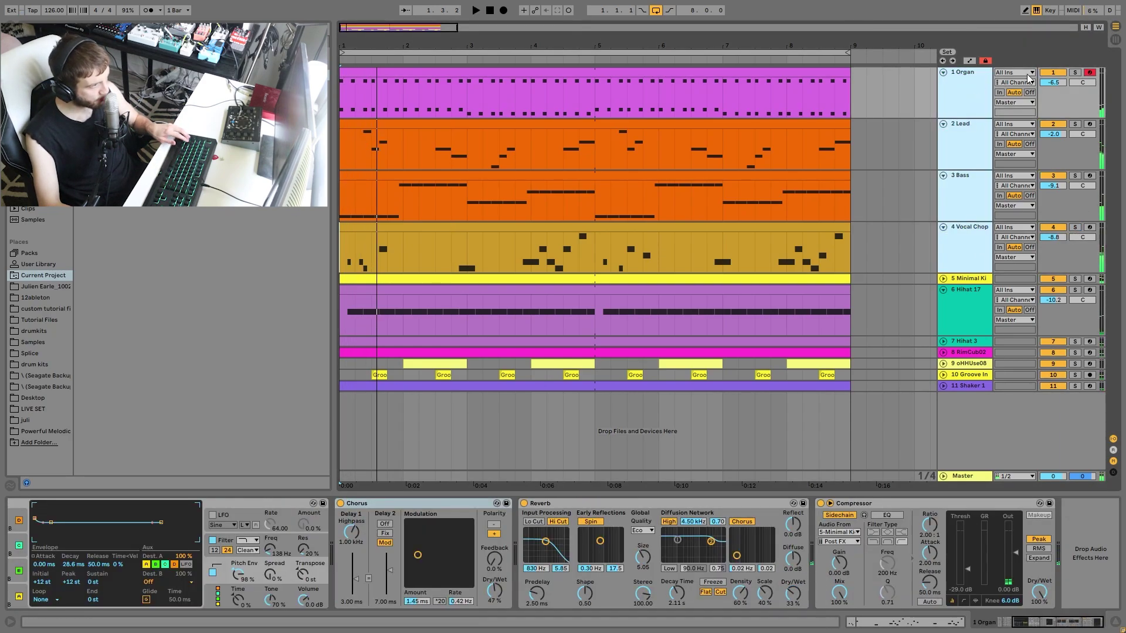
left_click(1076, 73)
key("space")
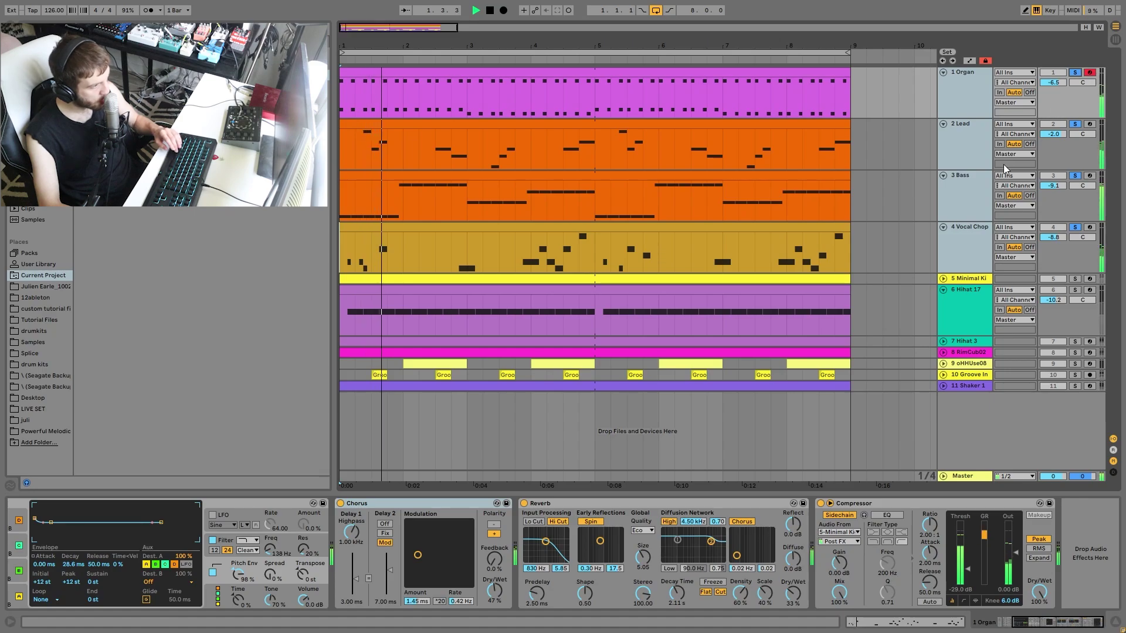
key("space")
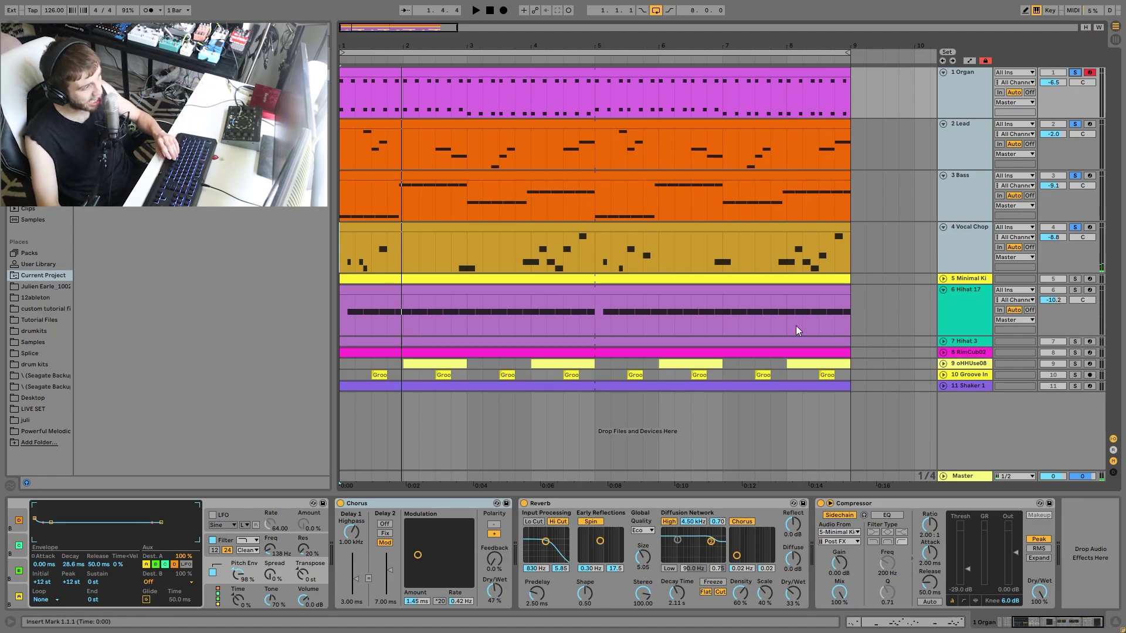
- Solo and select the Minimal Kick track, playing it while examining its sample waveform
left_click(1075, 279)
key("space")
left_click(969, 277)
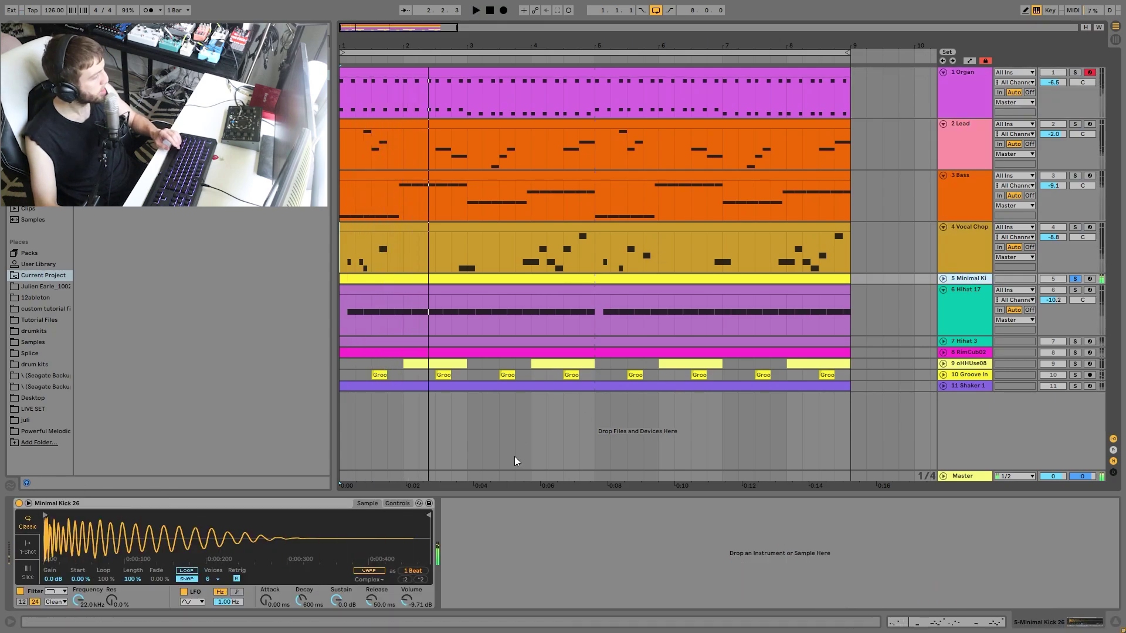
key("space")
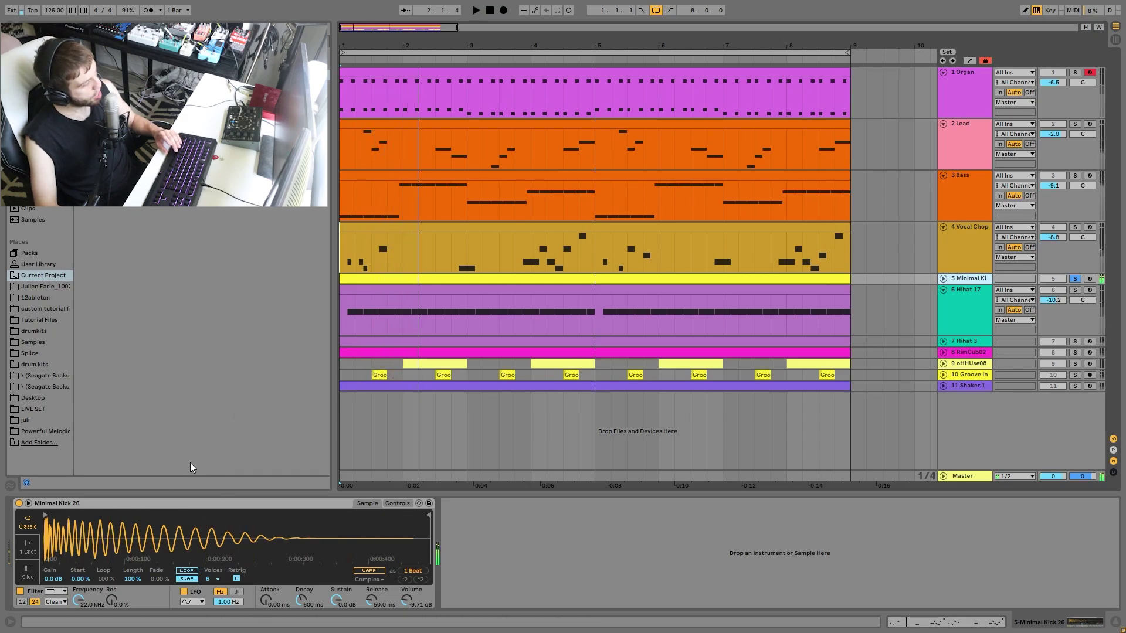
mouse_move(70, 535)
left_mouse_down()
mouse_move(71, 560)
mouse_move(72, 531)
left_mouse_up()
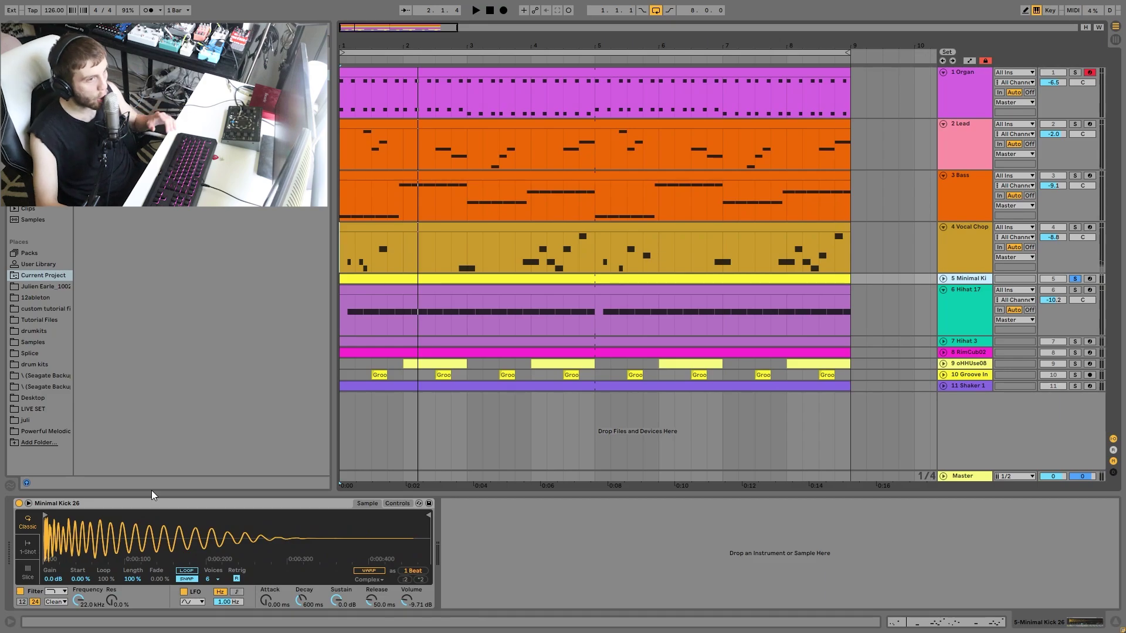
key("space")
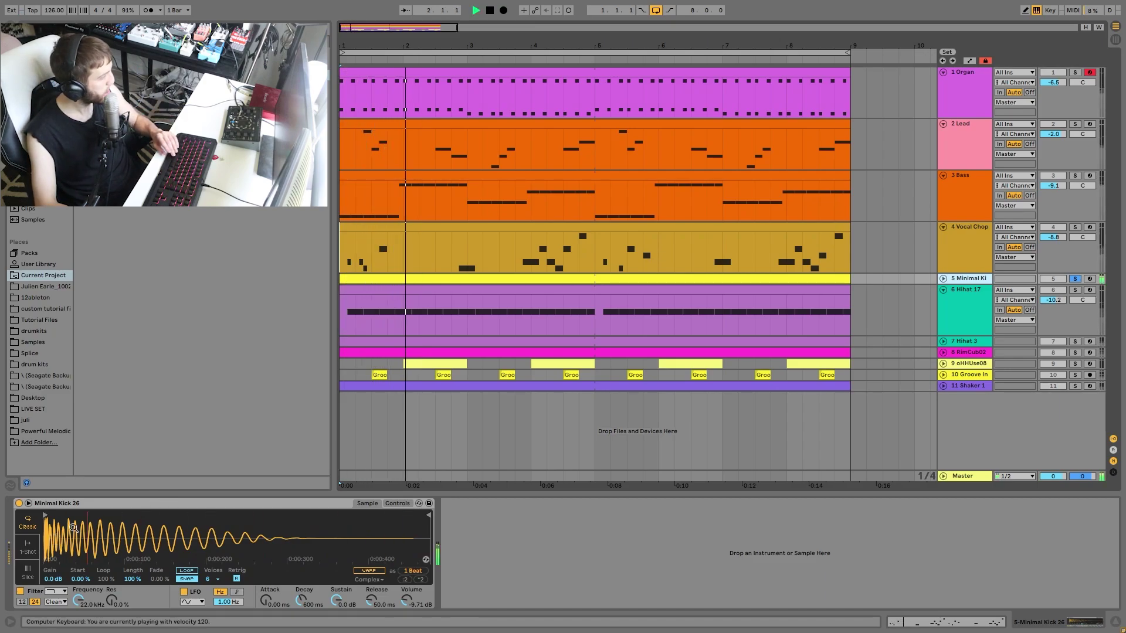
key("space")
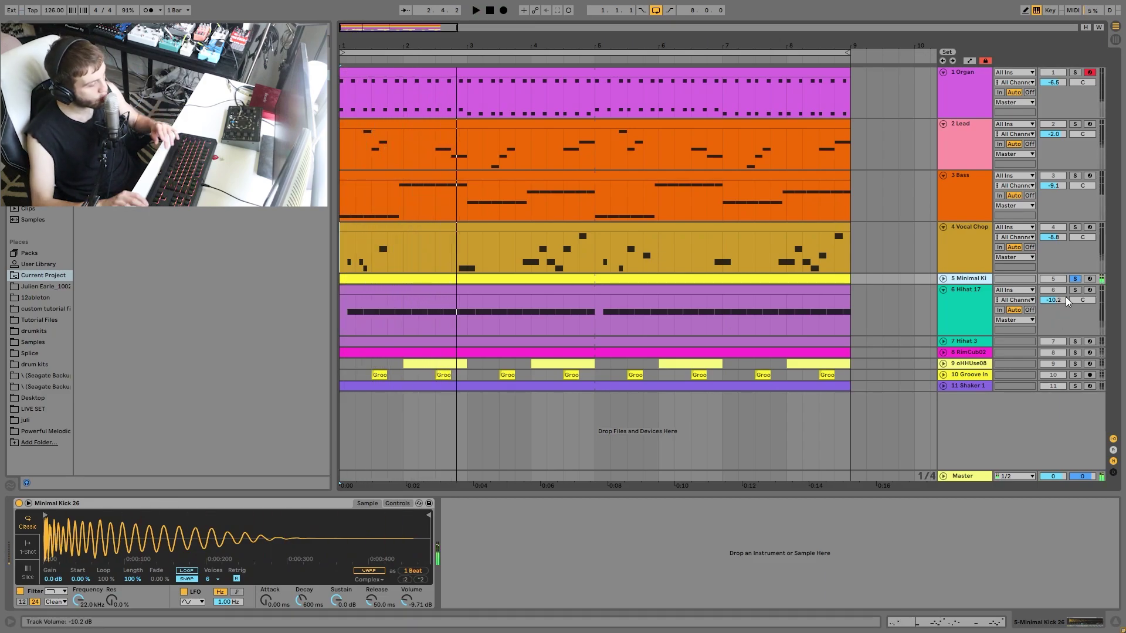
- Unfold the soloed Minimal Kick track, play it again and examine the beginning of its sample
key("space")
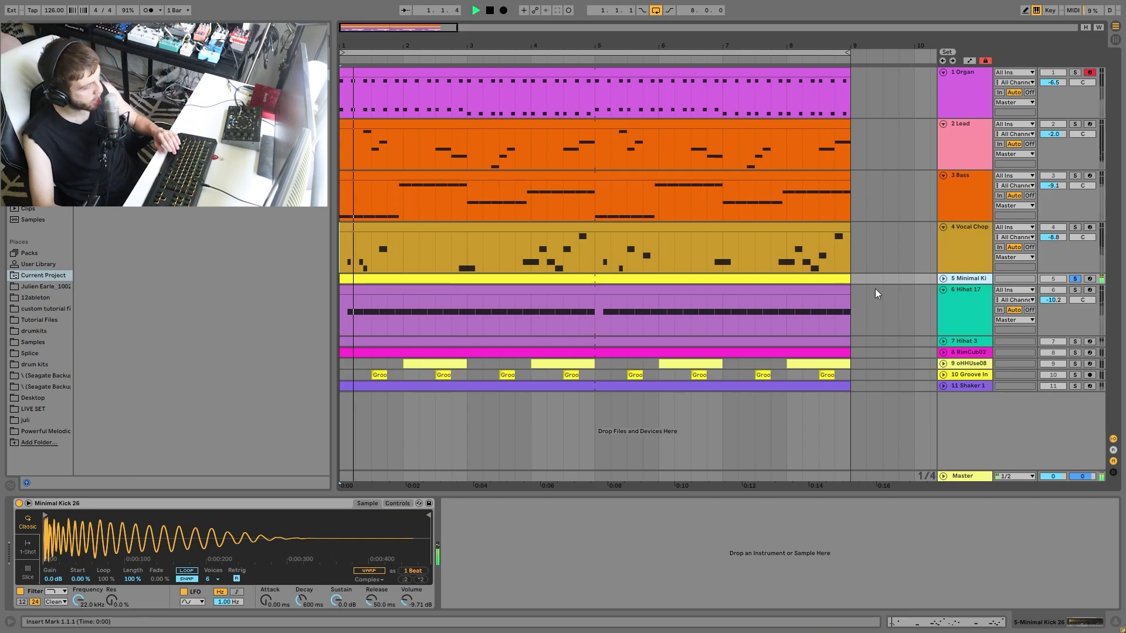
left_click(944, 278)
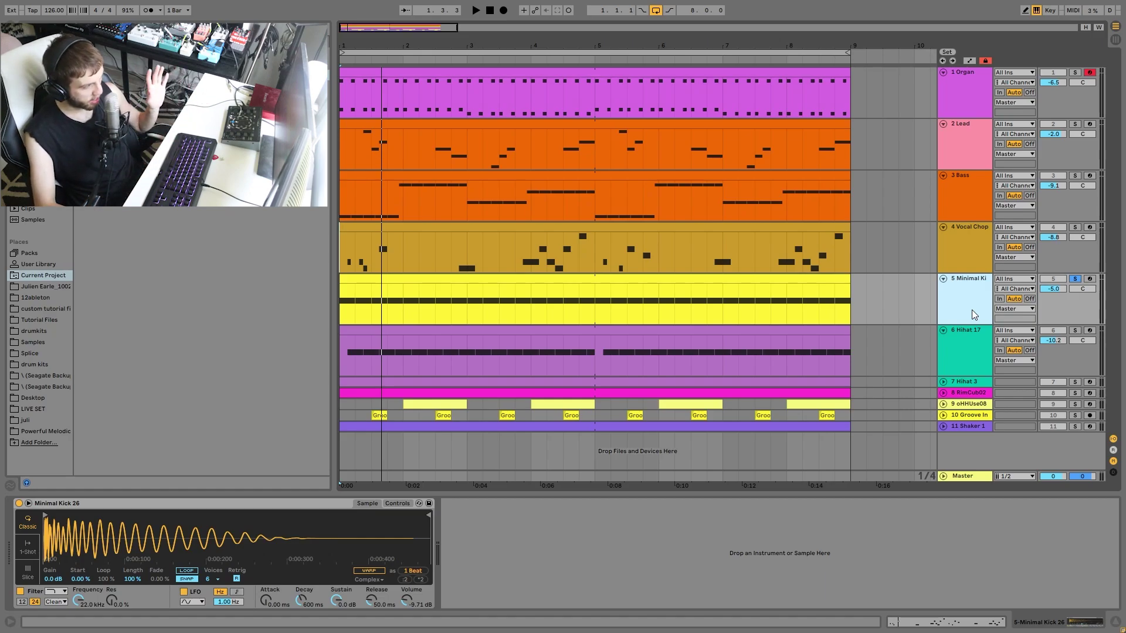
left_click_drag(45, 537, 70, 523)
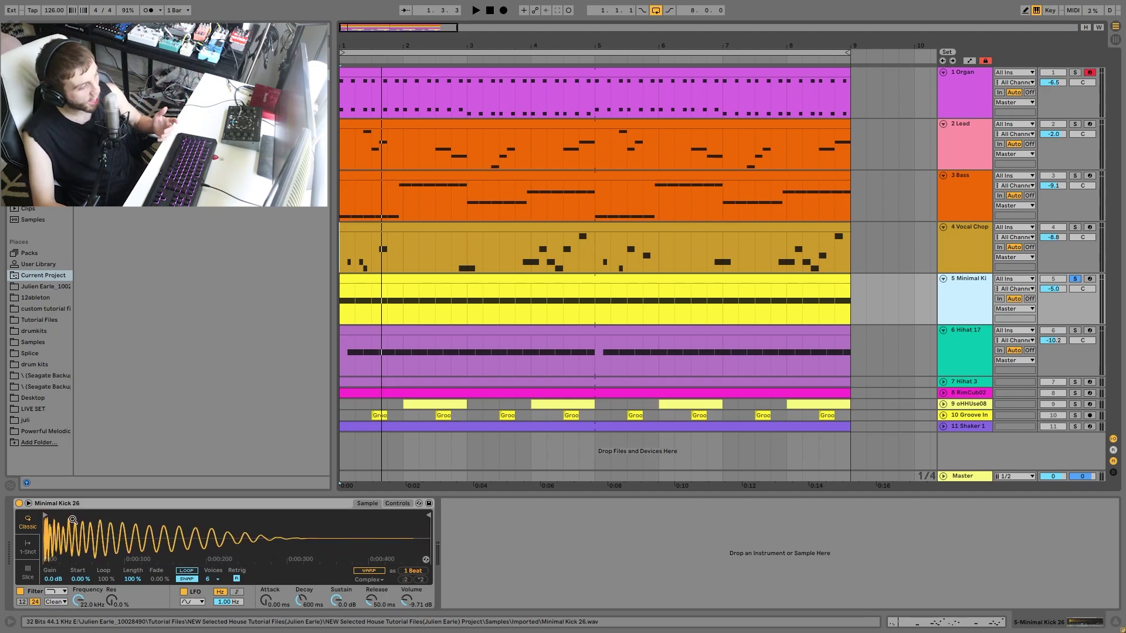
key("space")
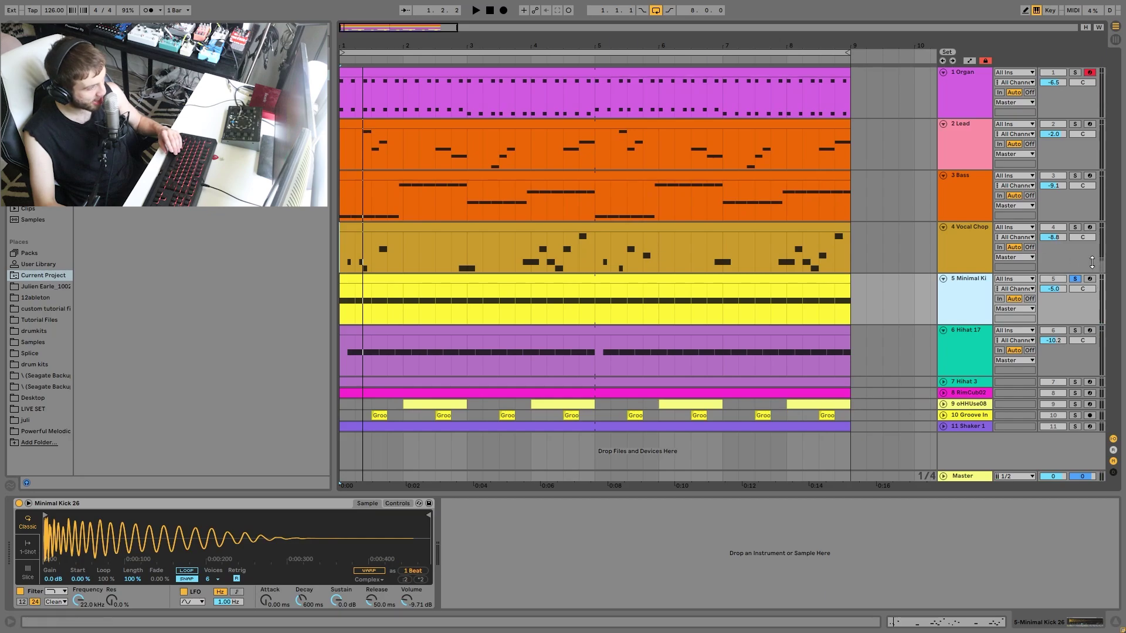
- Unsolo the Minimal Kick, play it in the full mix and select its track
left_click(1077, 279)
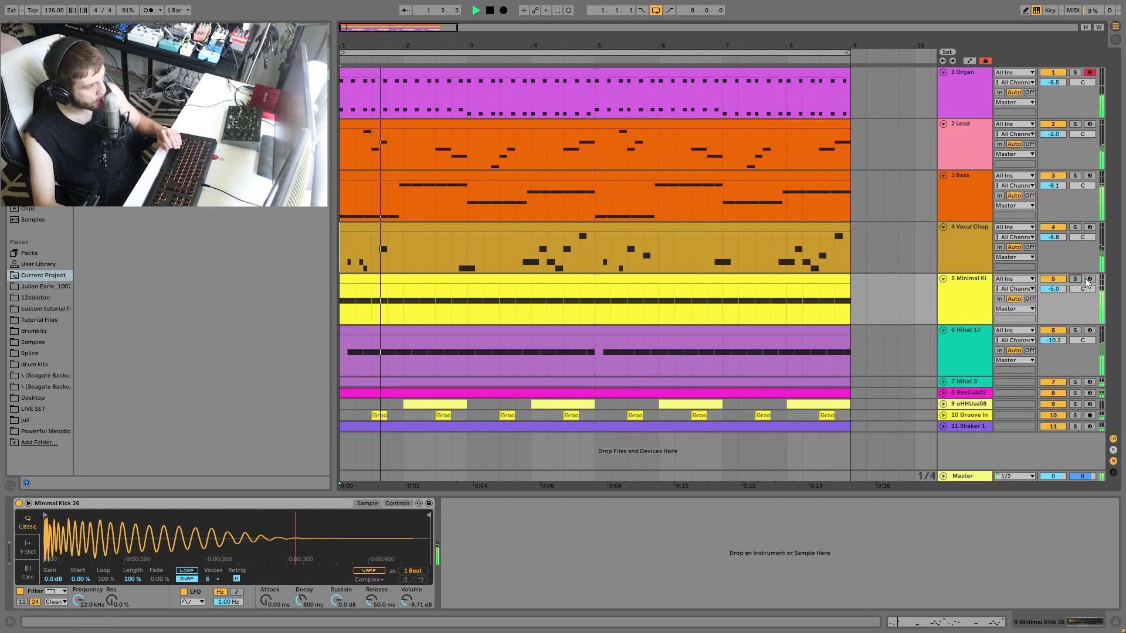
key("space")
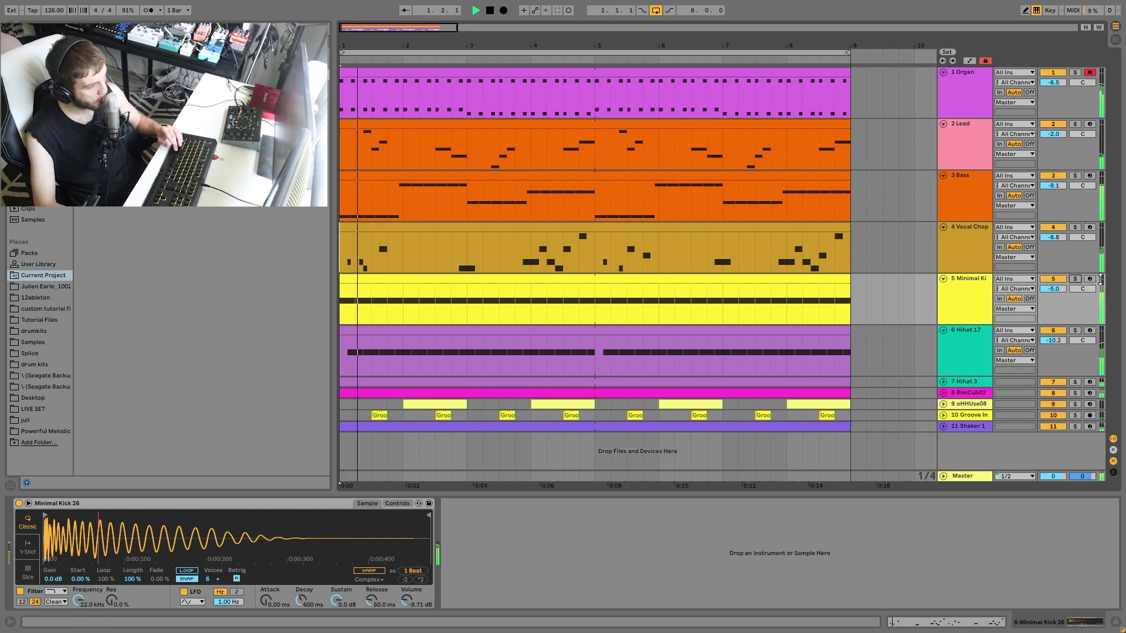
key("space")
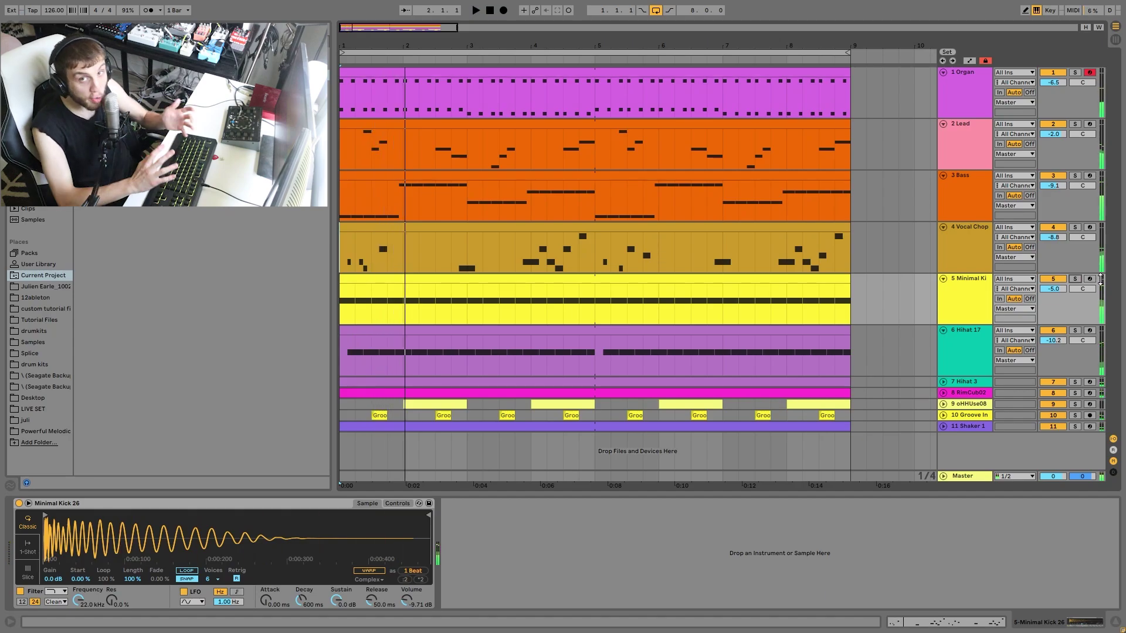
left_click(965, 301)
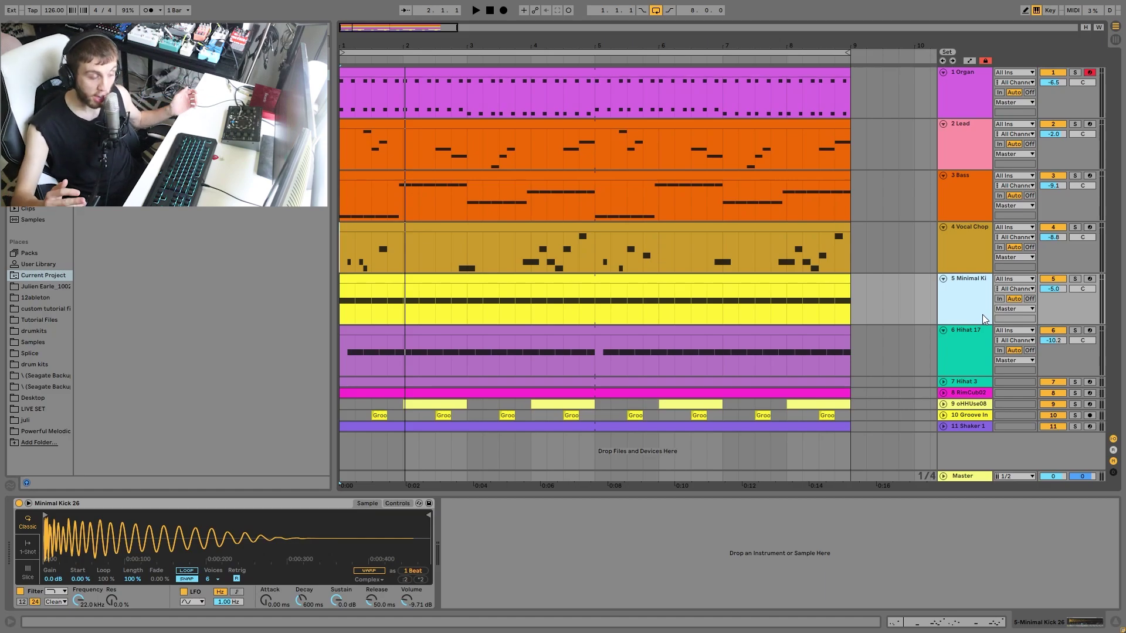
- Solo Hihat 17 and Hihat 3 together, play them and unfold the Hihat 3 track
left_click(1075, 330)
left_click(1078, 373)
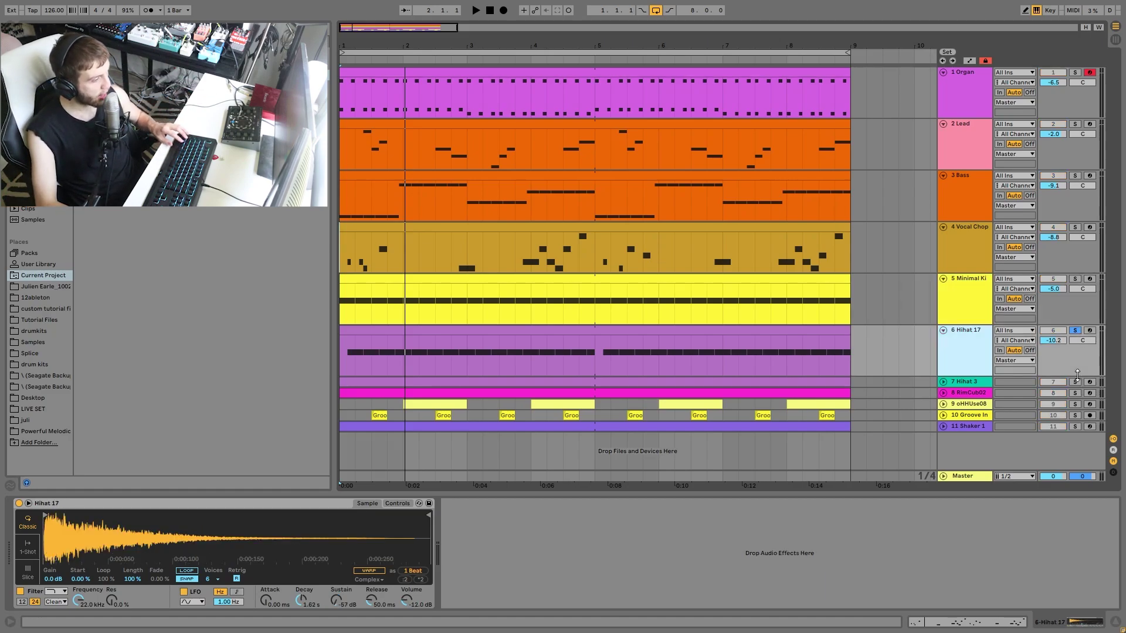
left_click(1078, 381, "ctrl")
key("space")
left_click(943, 382)
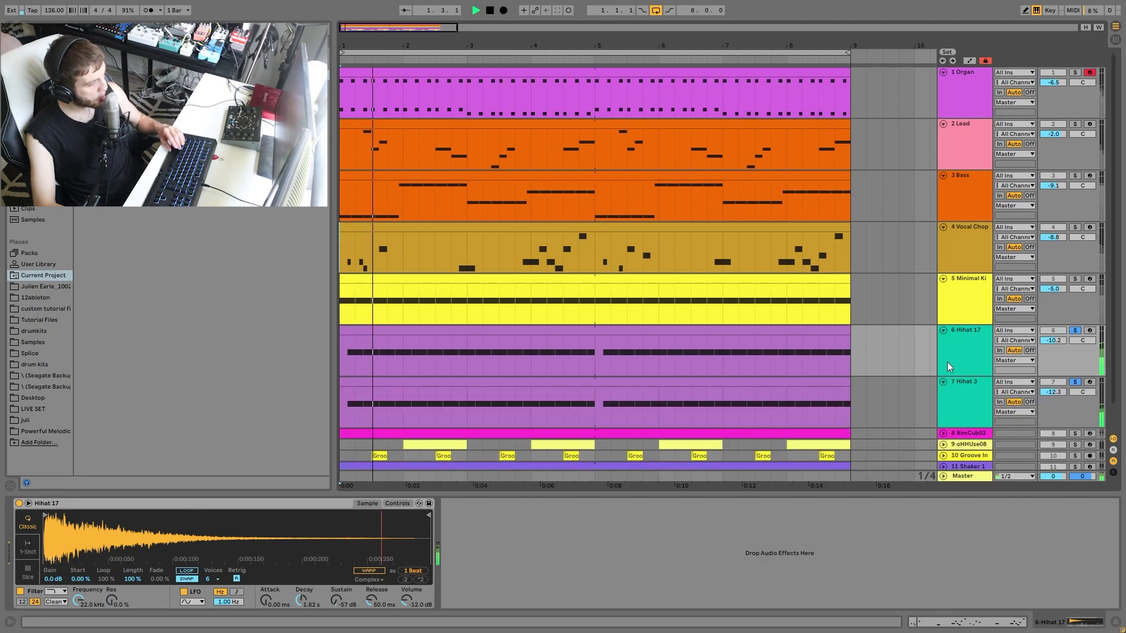
- Select Hihat 17, leave it as the only soloed track and play it
left_click(948, 362)
scroll(947, 361, "down", 1)
key("space")
left_click(1071, 355)
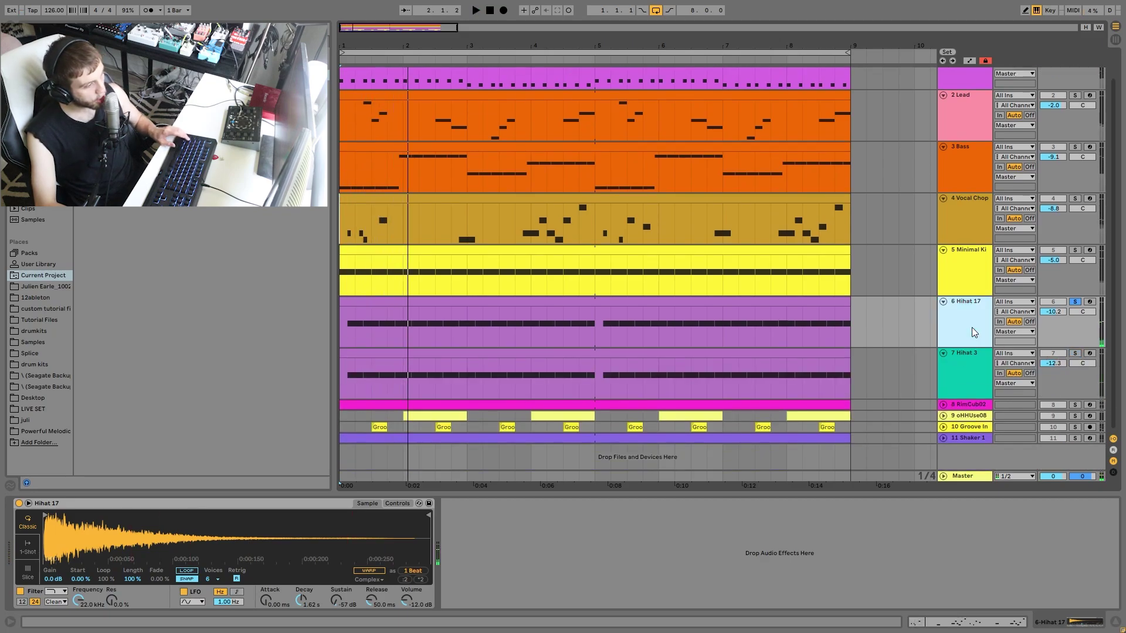
key("space")
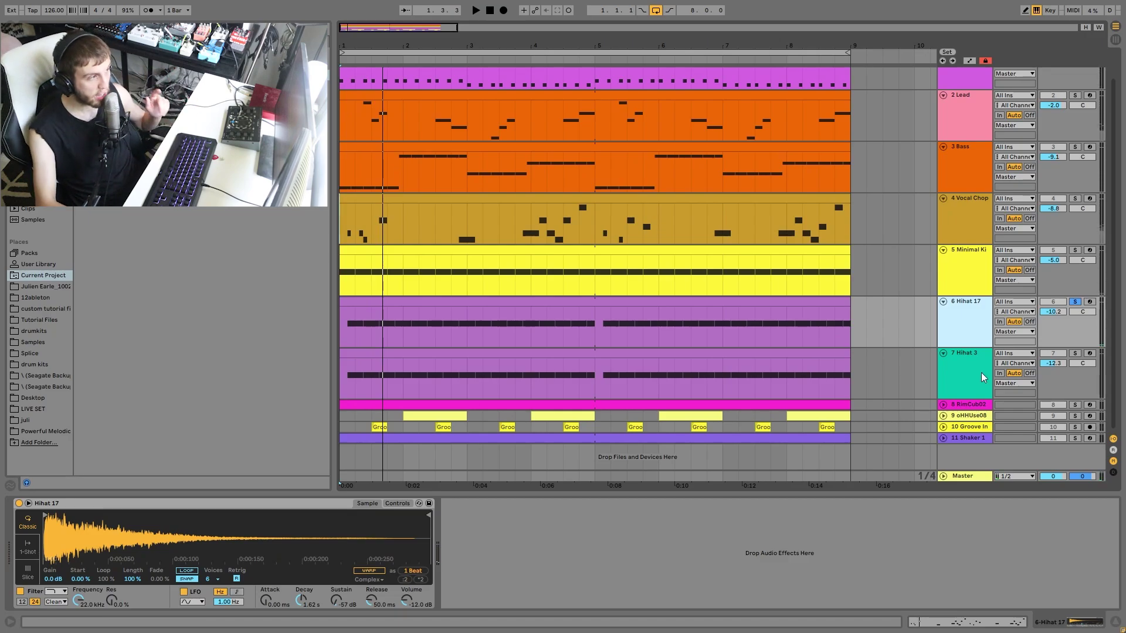
- Play Hihat 17 with the Minimal Kick and rim tracks also soloed, and play the full mix with all solos off
left_click(1075, 249)
key("space")
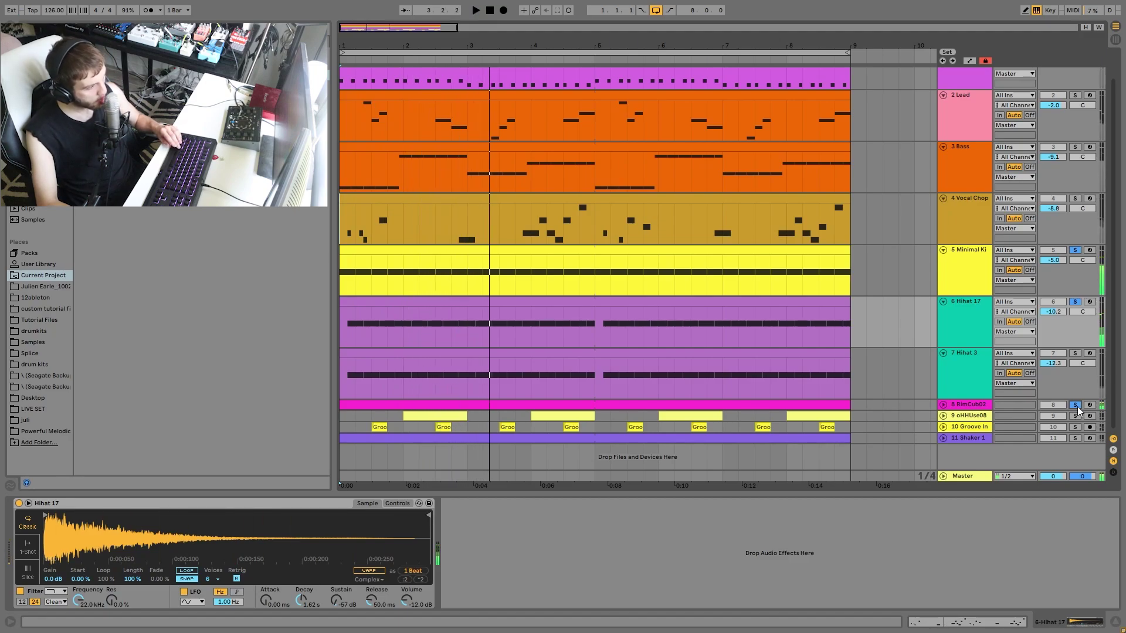
left_click(1057, 303)
key("space")
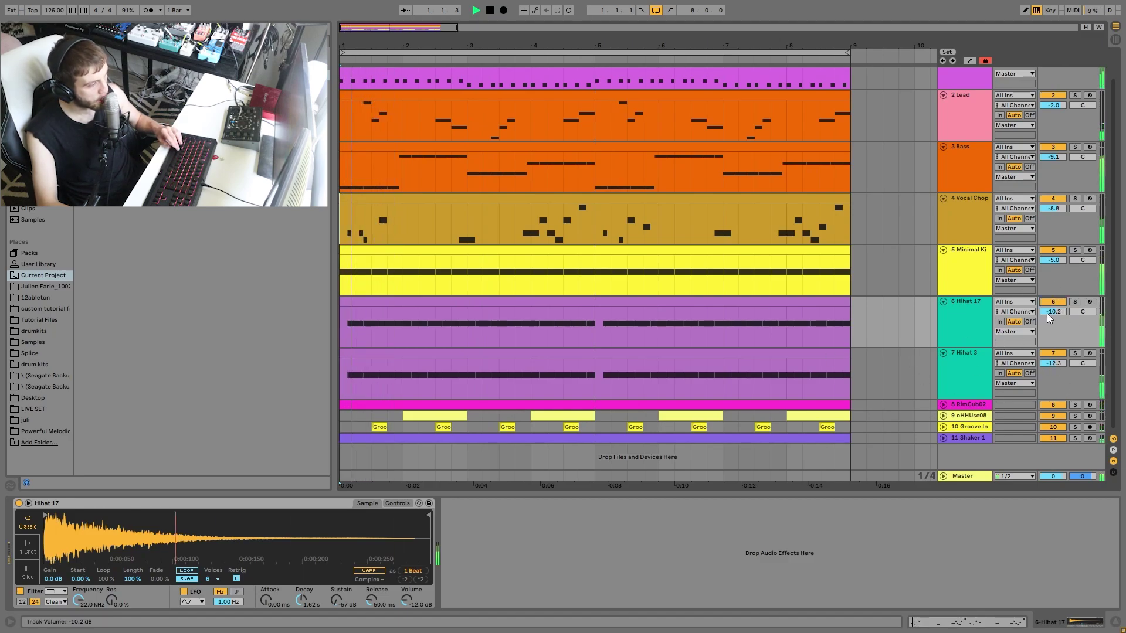
- Play Hihat 3 on its own, compare it with Hihat 17 soloed, and play both hi-hats soloed together
left_click(957, 359)
key("space")
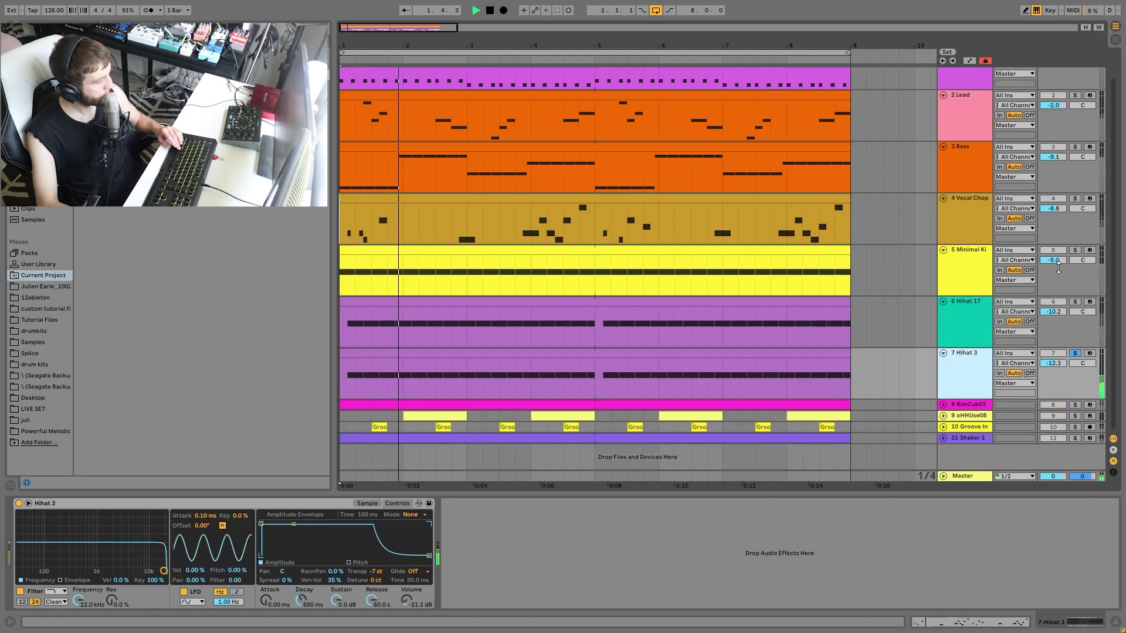
left_click(1074, 301)
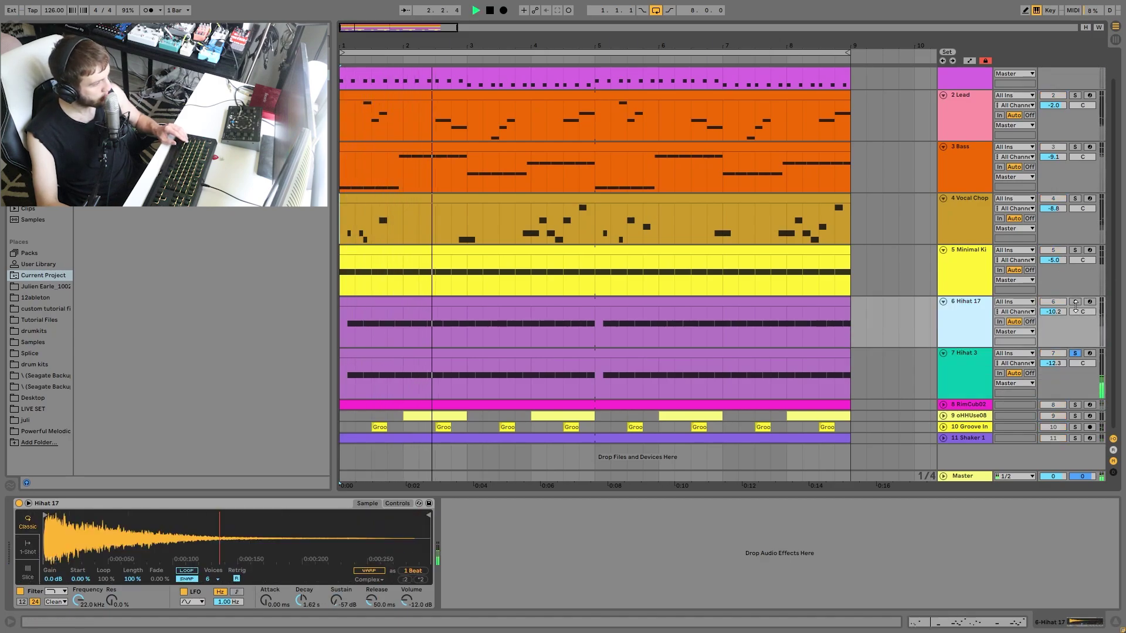
left_click(1075, 355, "ctrl")
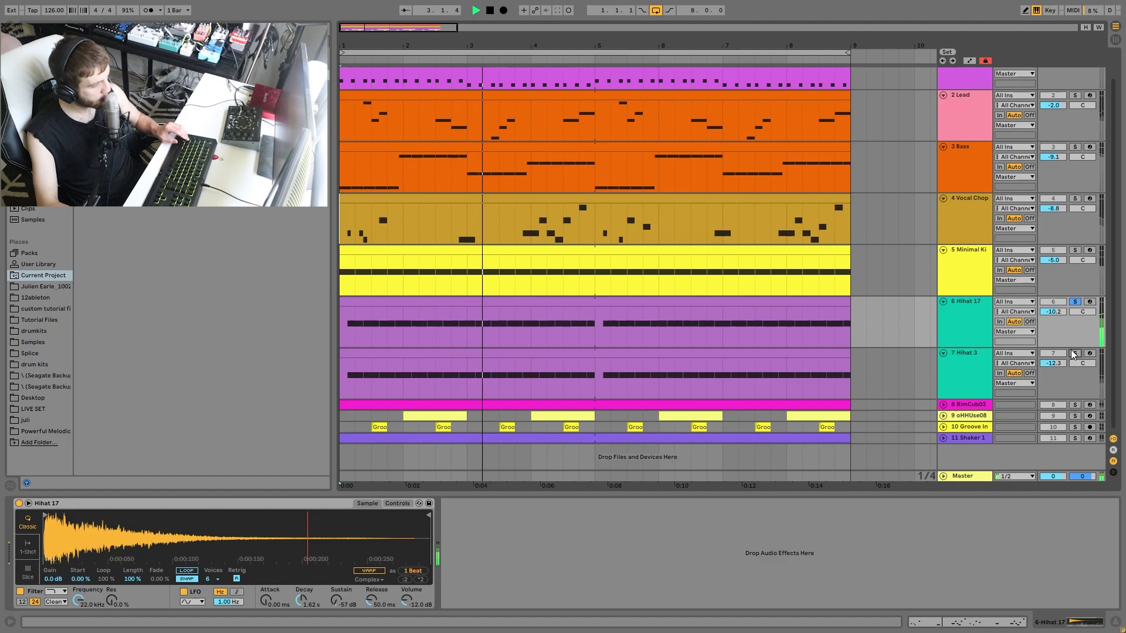
left_click(971, 380)
key("space")
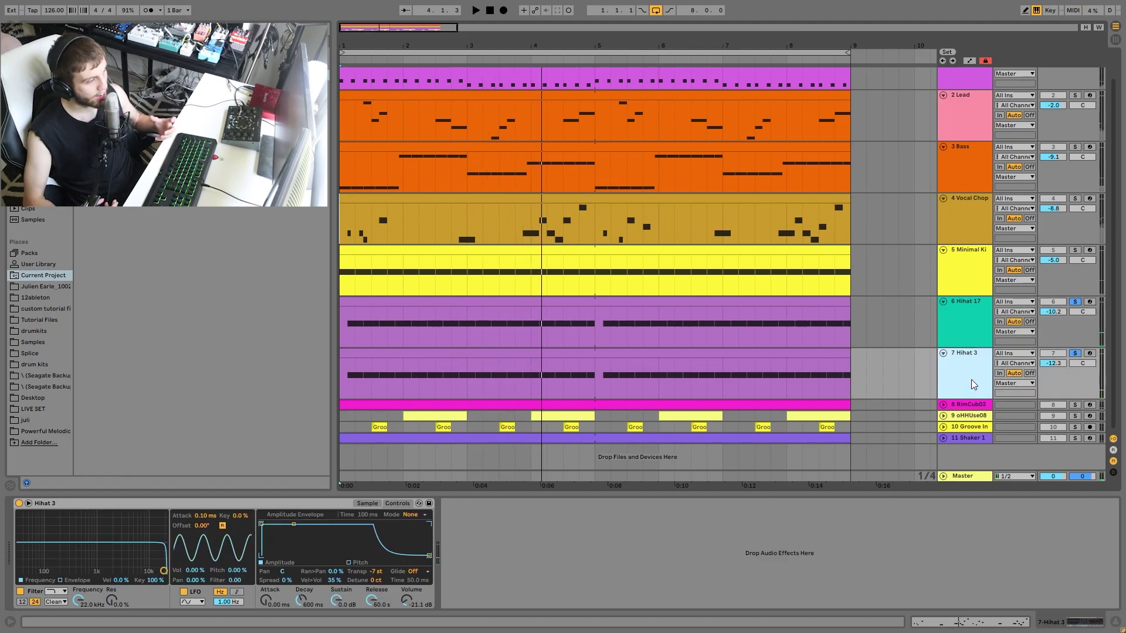
key("space")
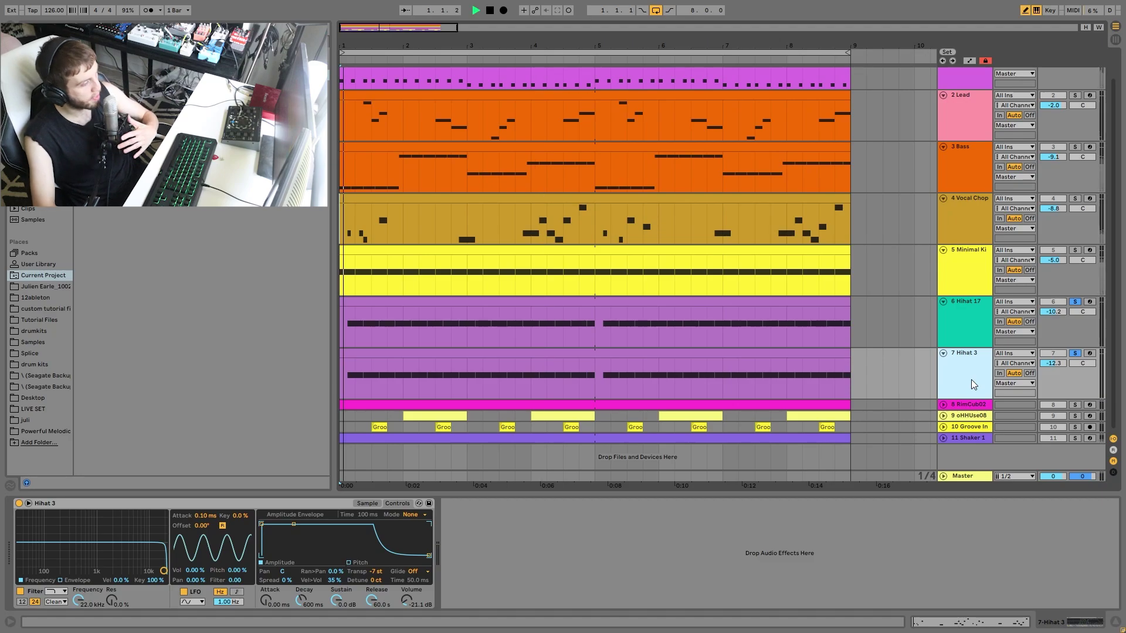
- Solo the RimCub02 track, play it and unfold it in the arrangement
left_click(1075, 404)
key("space")
left_click(943, 406)
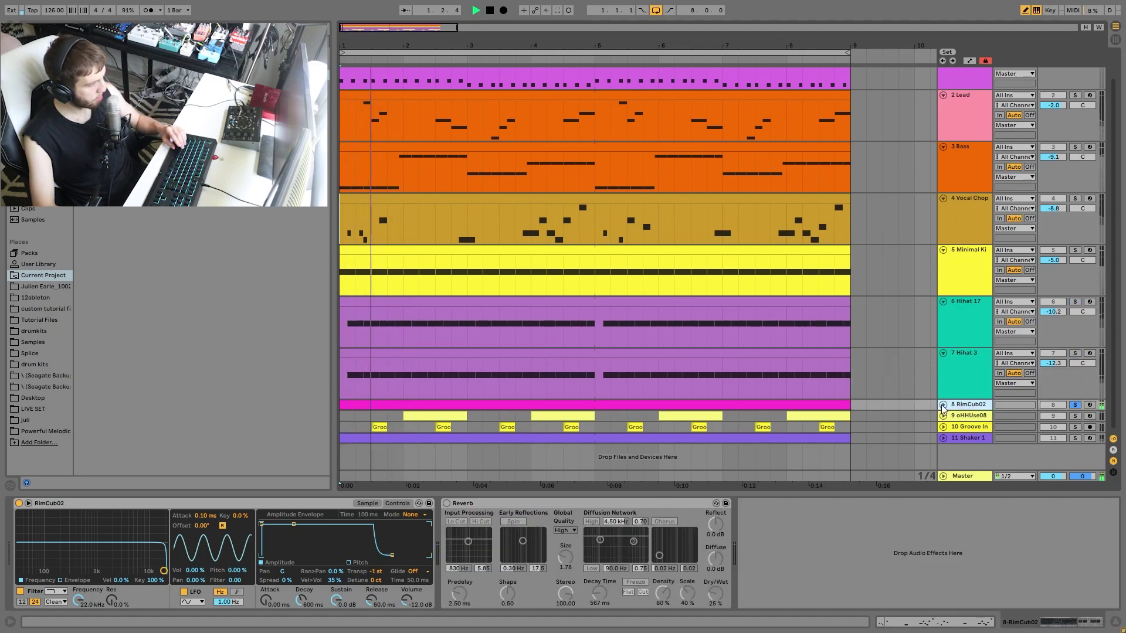
left_click(943, 405)
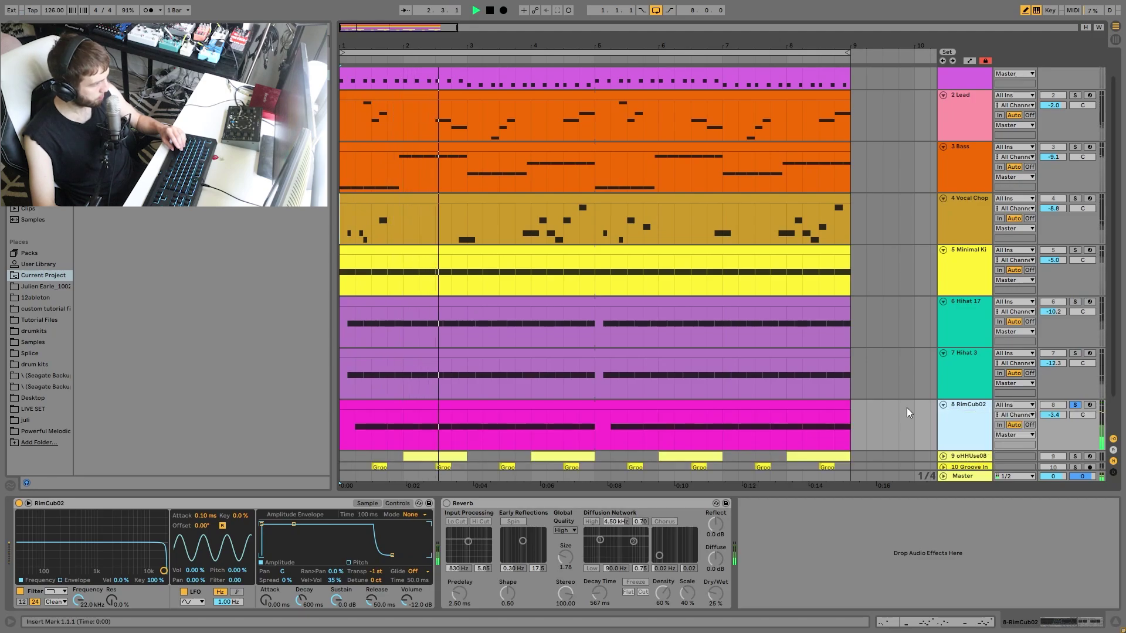
- Delete the Reverb effect from the RimCub02 track
left_click(583, 504)
key("Delete")
scroll(671, 372, "down", 2)
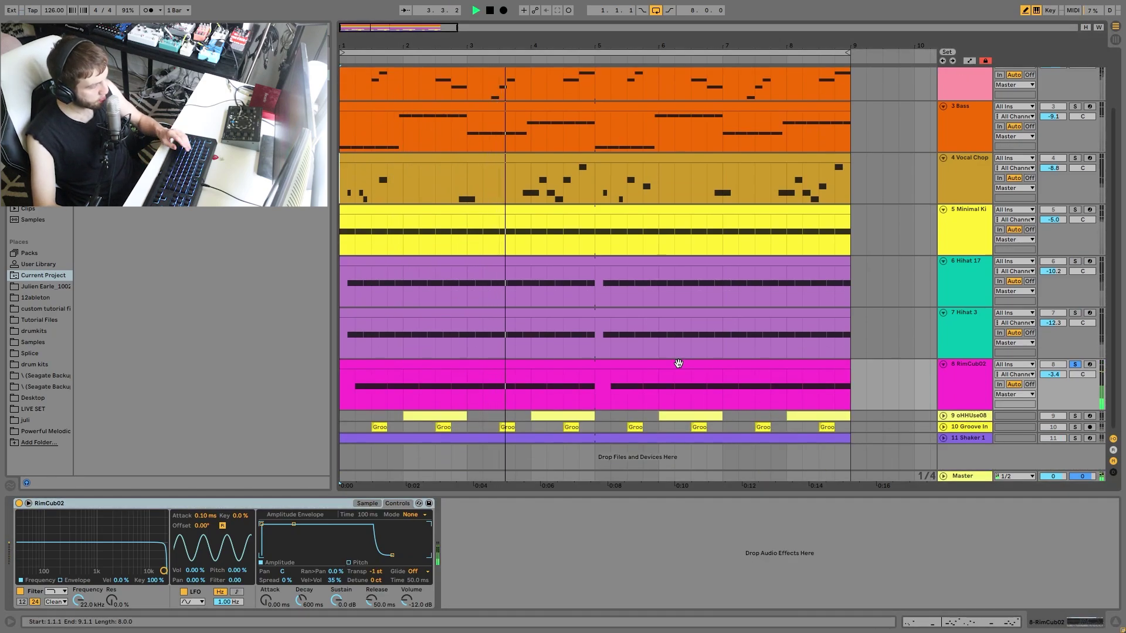
- Unsolo RimCub02 and play the full mix from the start
left_click(1075, 365)
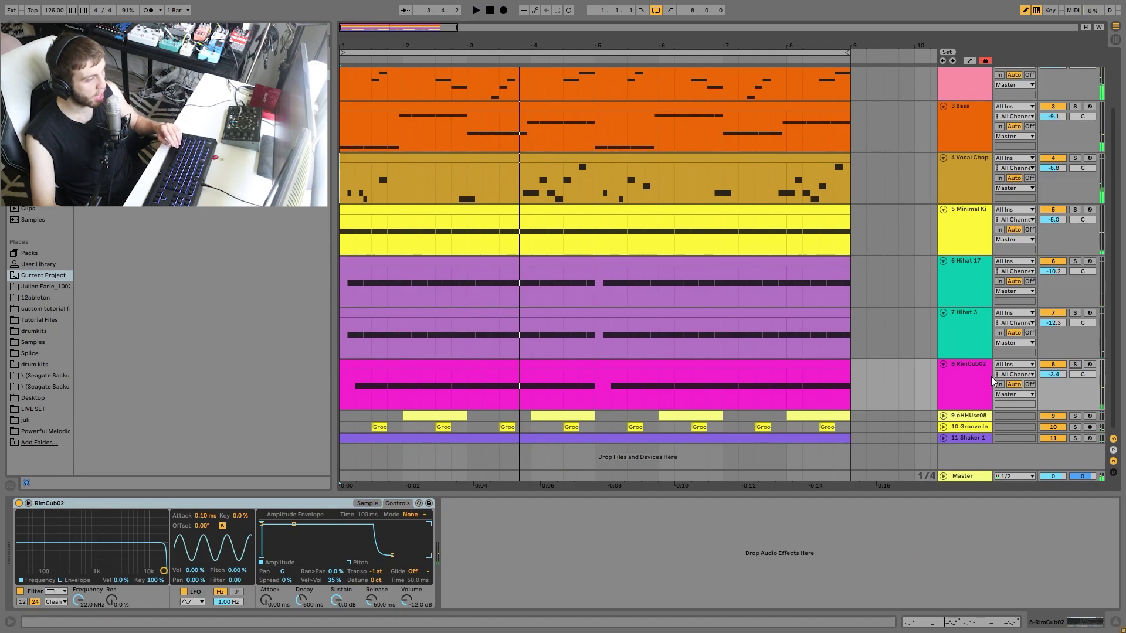
key("space")
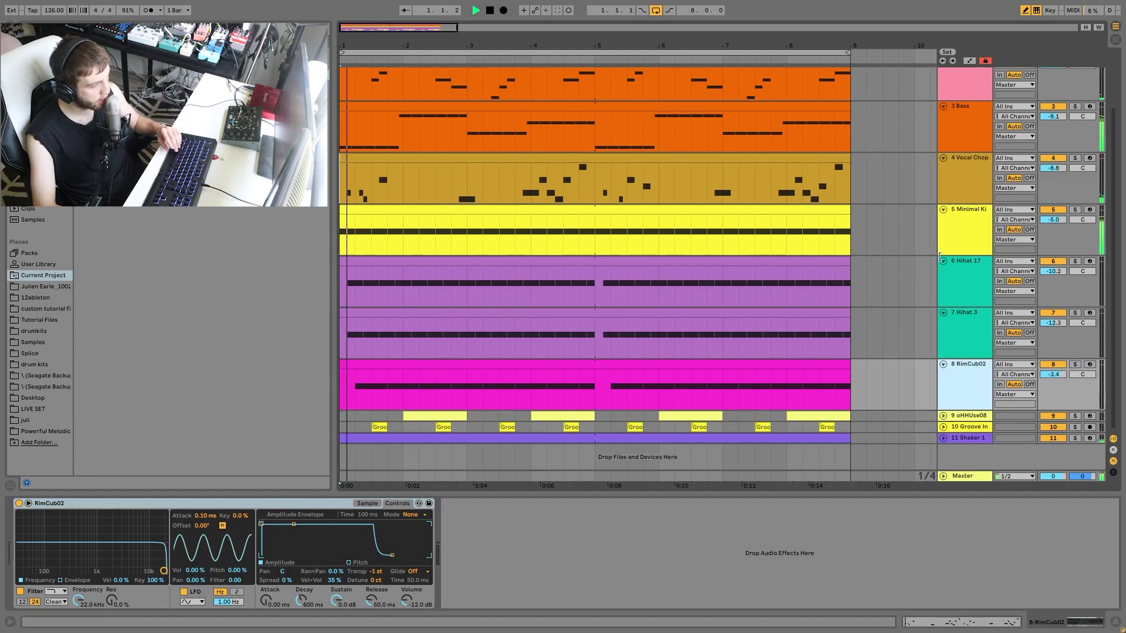
key("space")
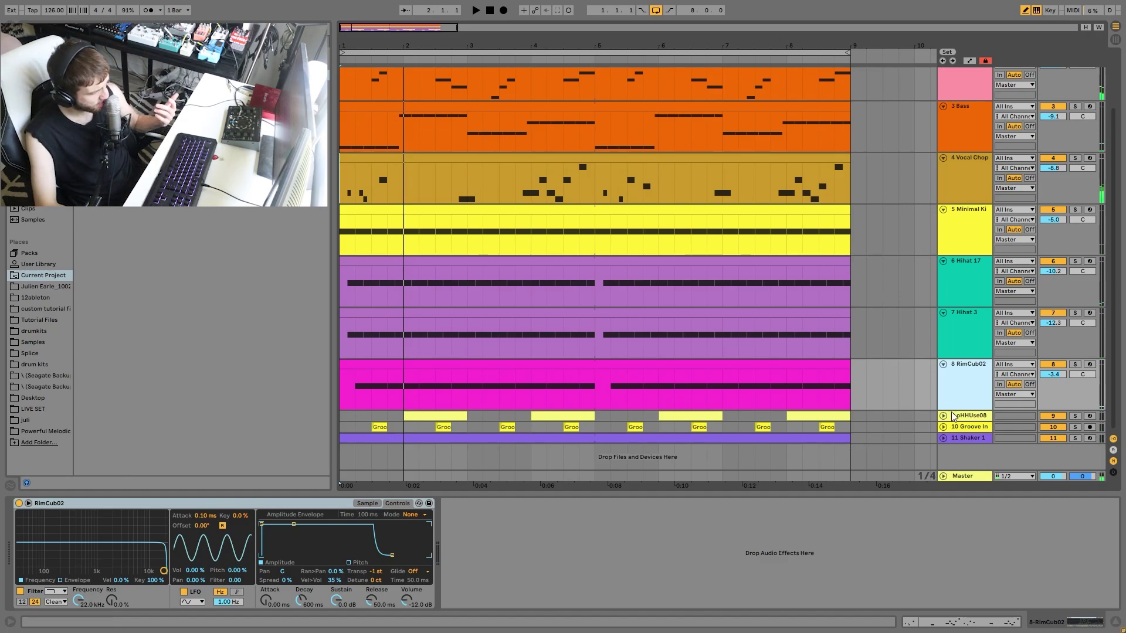
- Solo the oHHUse08 and Groove Inspiration tracks together, play them and unfold both
left_click(1075, 416)
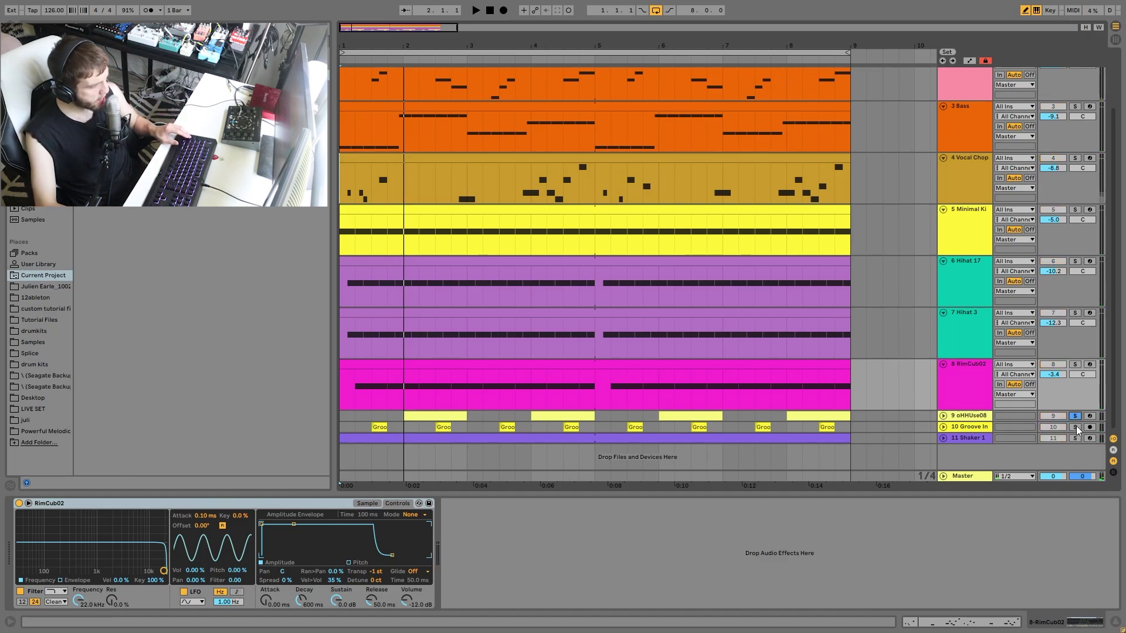
left_click(942, 427)
key("space")
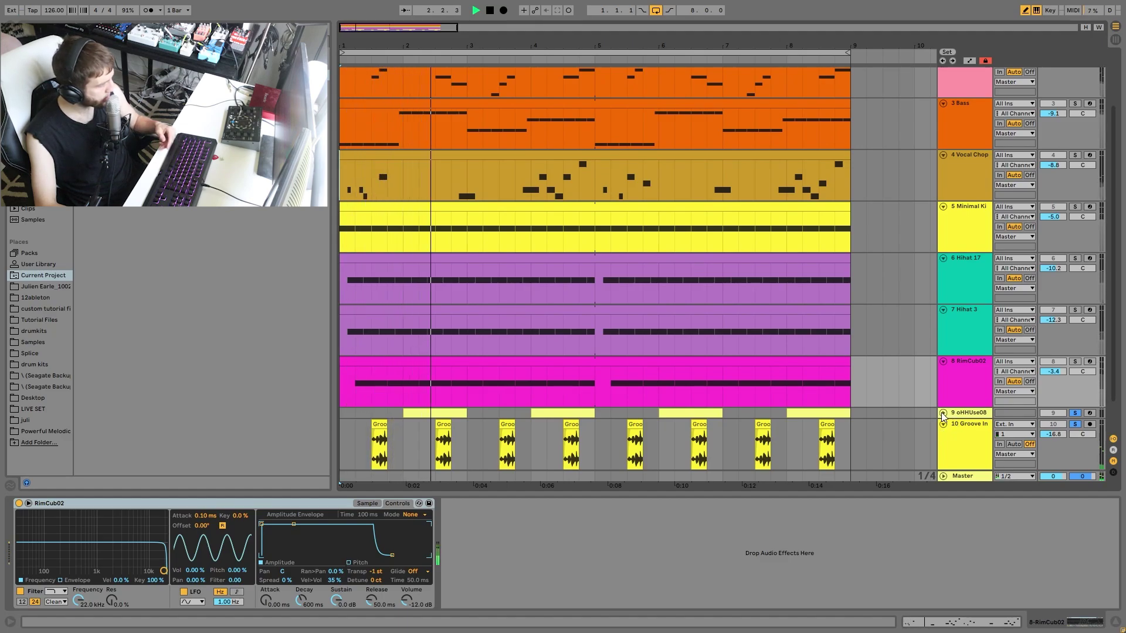
left_click(943, 413)
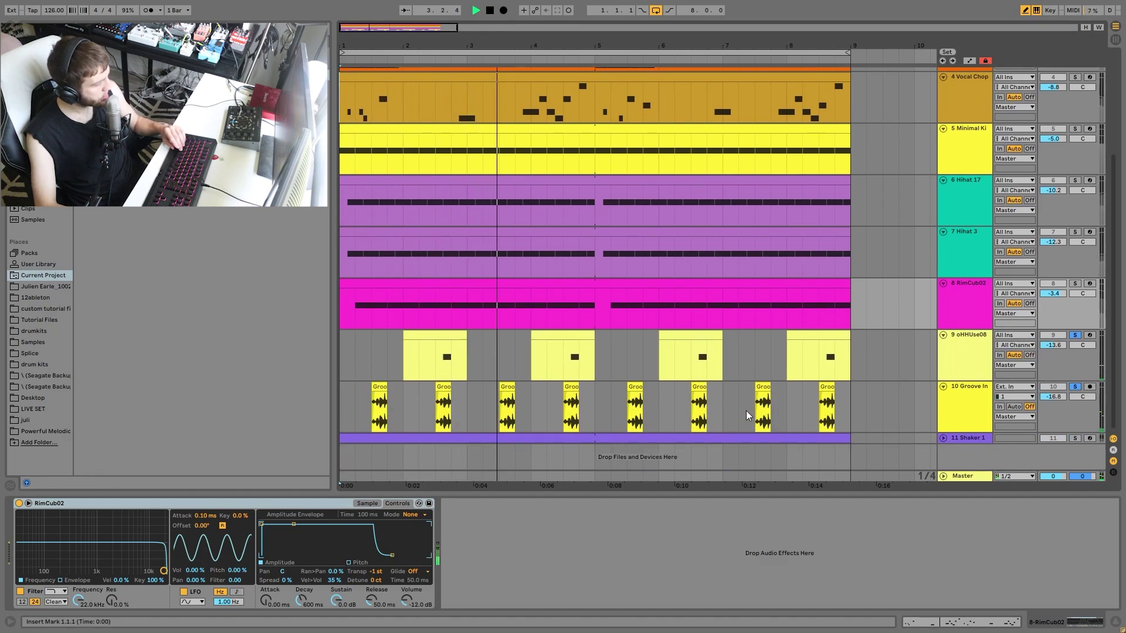
- Stop playback and open the Groove Inspiration clip in bar 3 to examine its waveform
key("space")
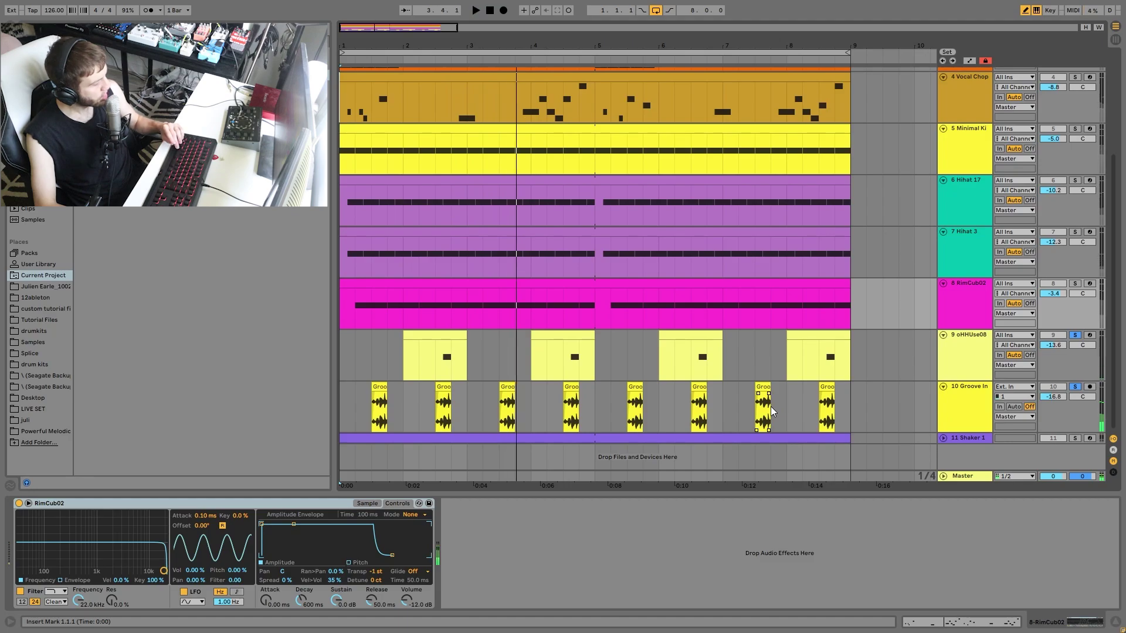
left_click(508, 387)
double_click(508, 387)
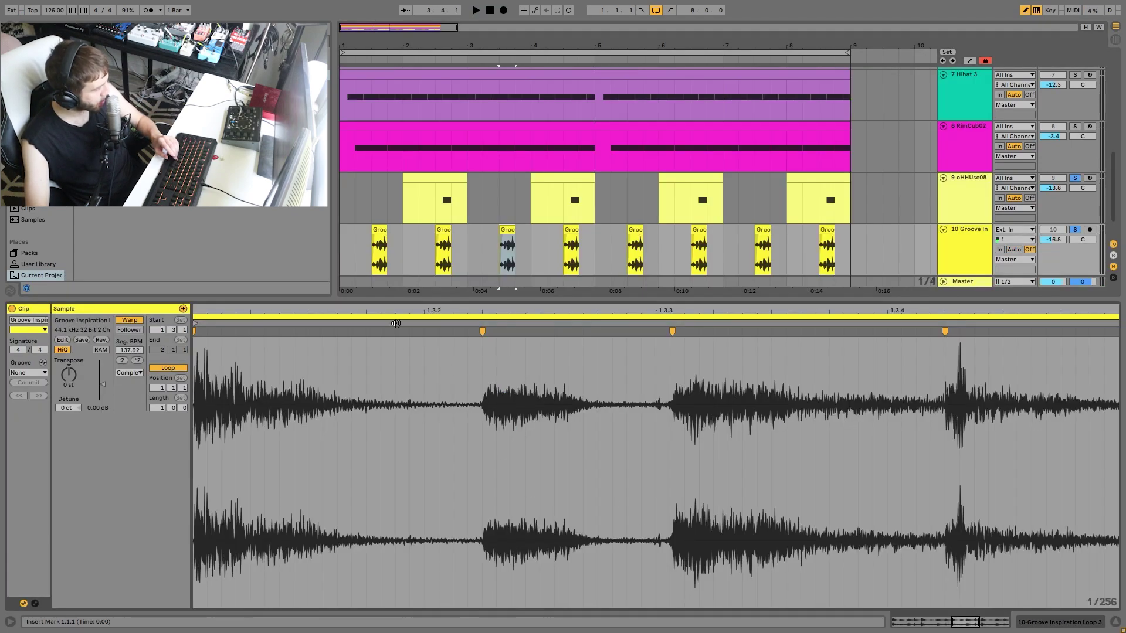
left_click_drag(484, 52, 484, 76)
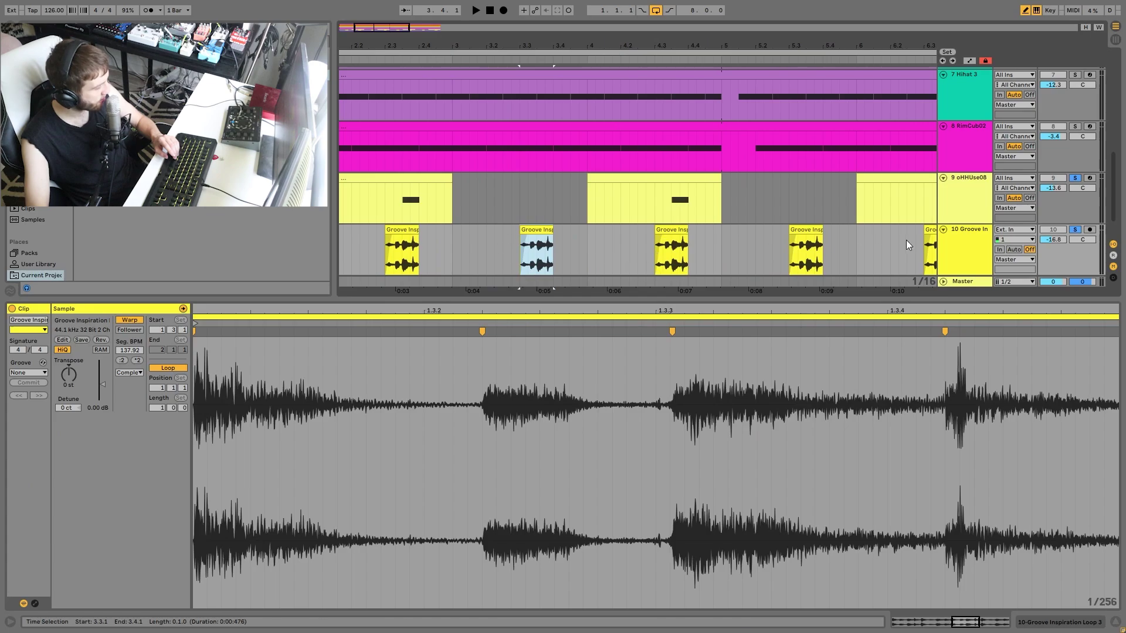
- Play the oHHUse08 hit layered with the Groove Inspiration clip from 4.3.1
left_click(969, 255)
left_click(670, 362)
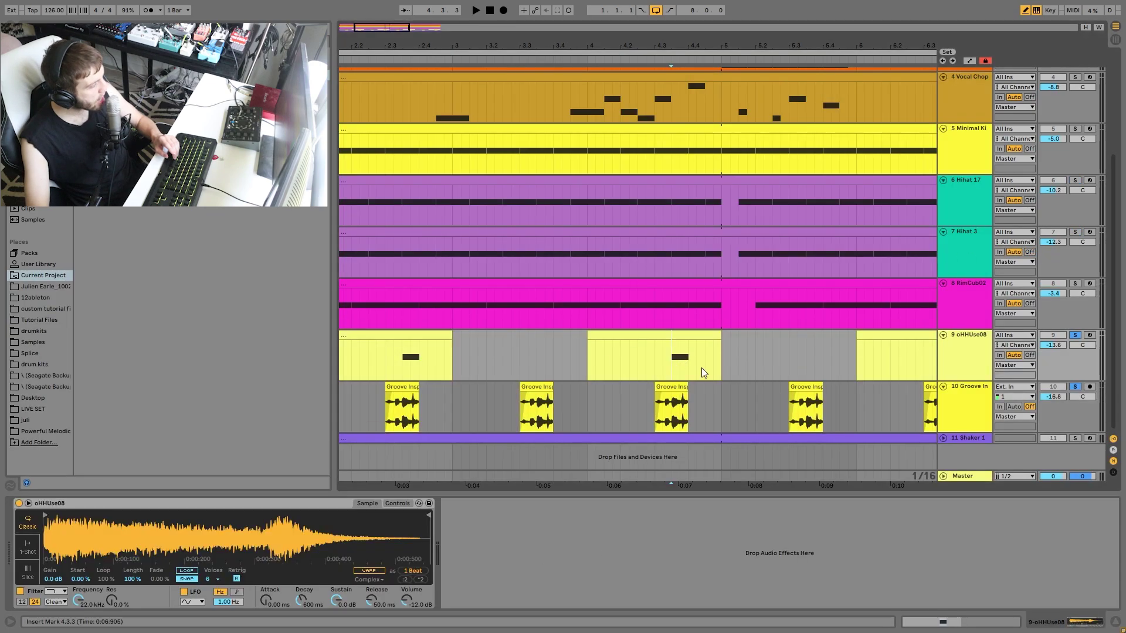
left_click(655, 360)
key("space")
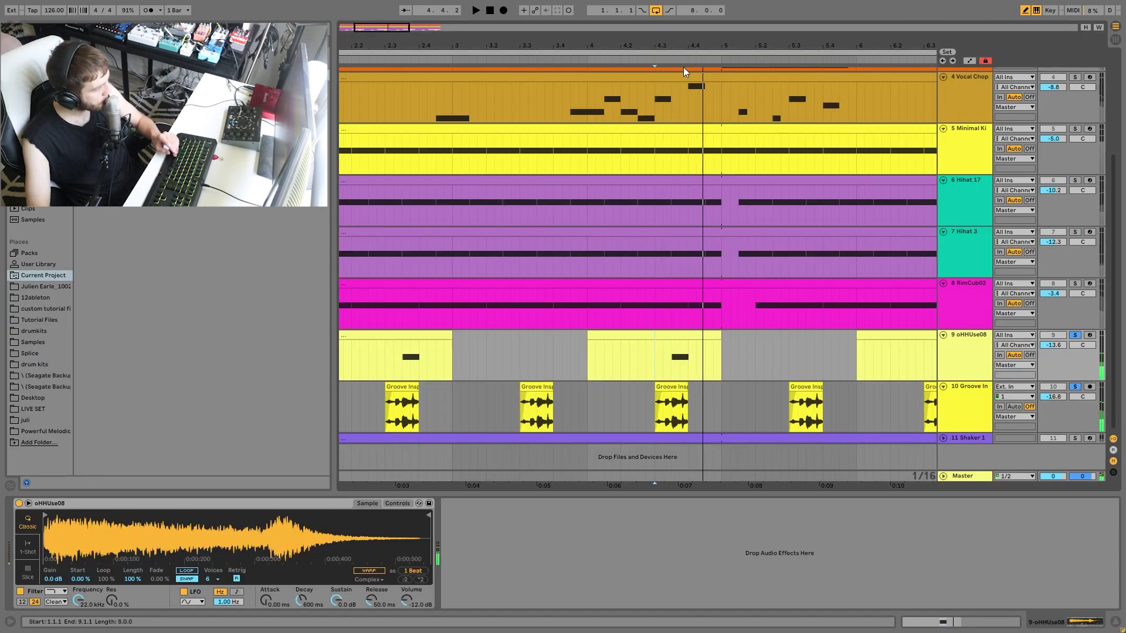
- Play the soloed drums without oHHUse08 and Groove Inspiration, and replay from the start with both added to the solo
scroll(588, 204, "down", 4)
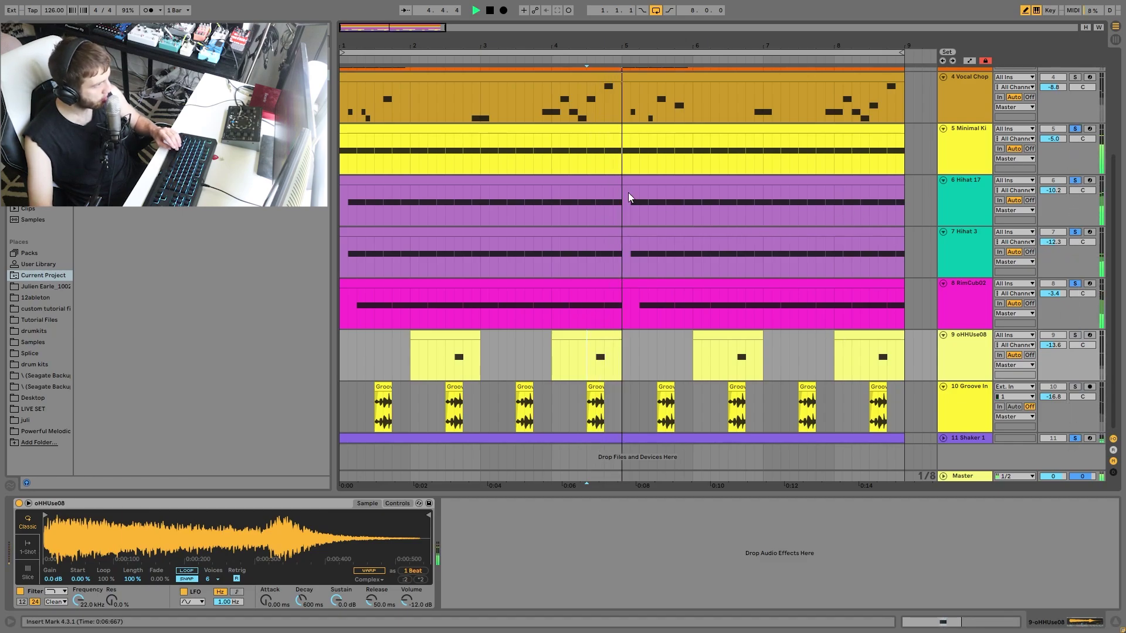
left_click(596, 177)
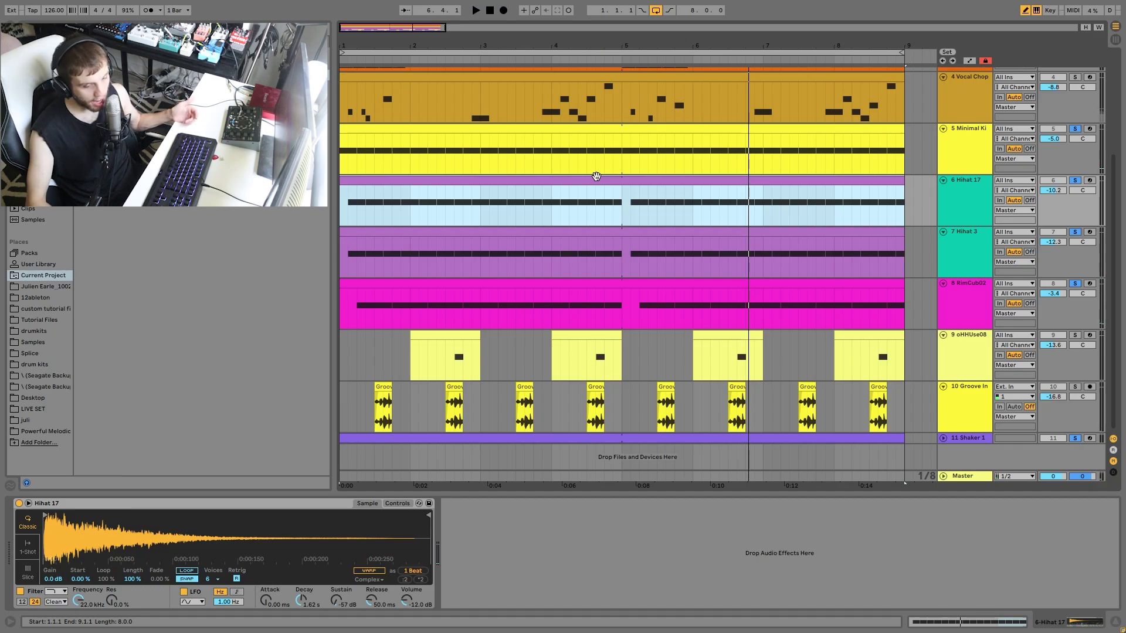
left_click(1076, 336)
left_click(1076, 388)
key("space")
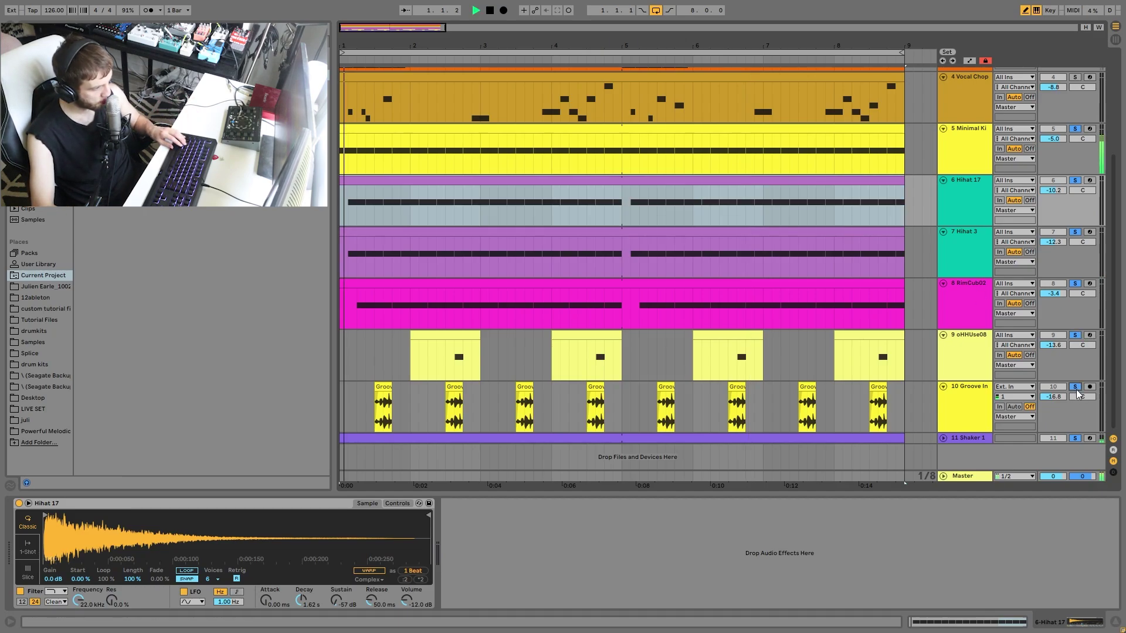
- Play the Shaker 1 track soloed, unfold it and open its MIDI clip with draw mode off
left_click(983, 420)
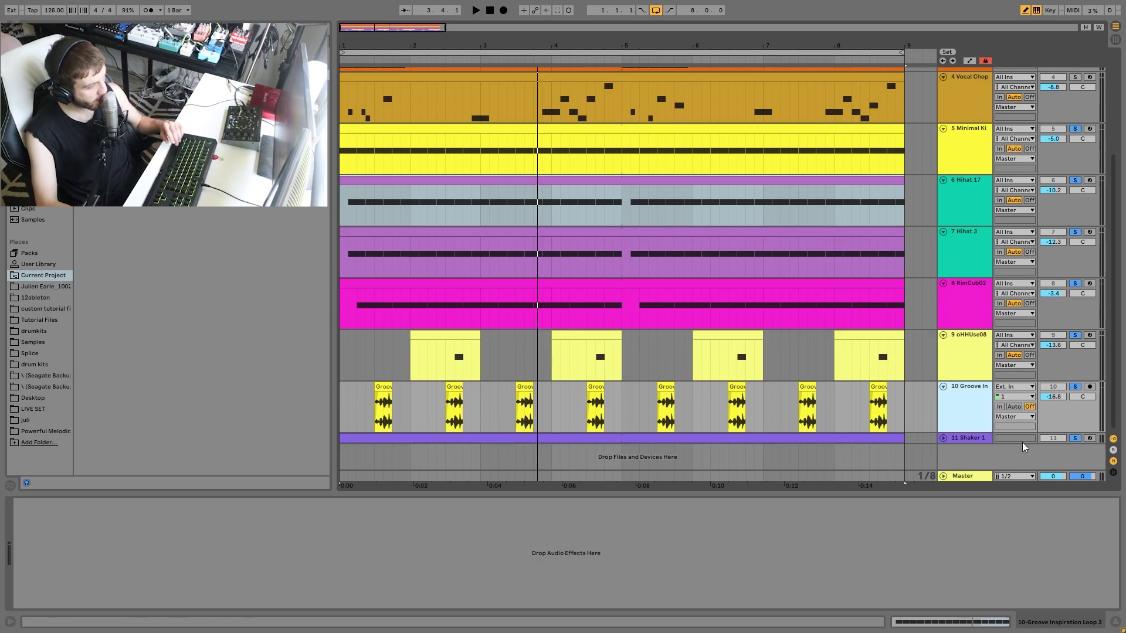
left_click(946, 441)
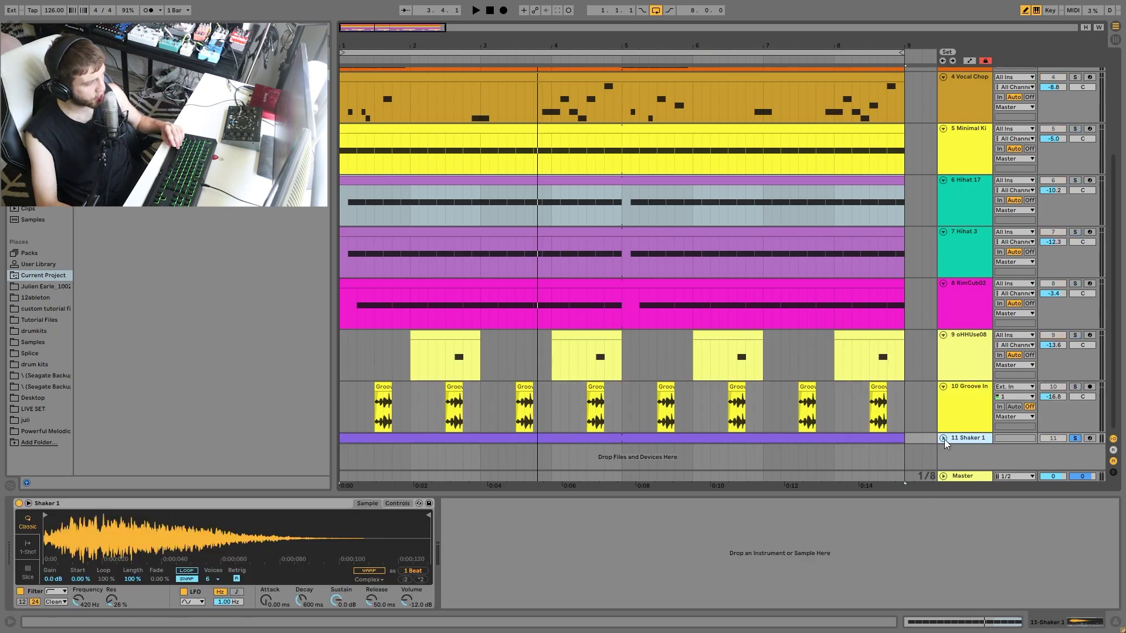
key("space")
left_click(943, 438)
double_click(821, 438)
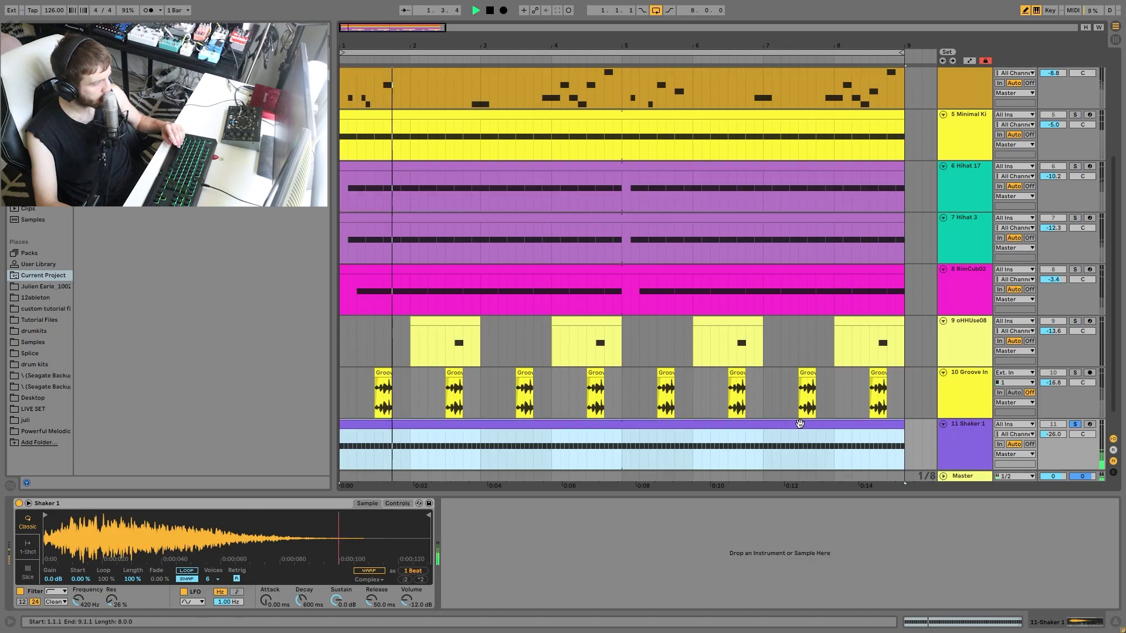
key("b")
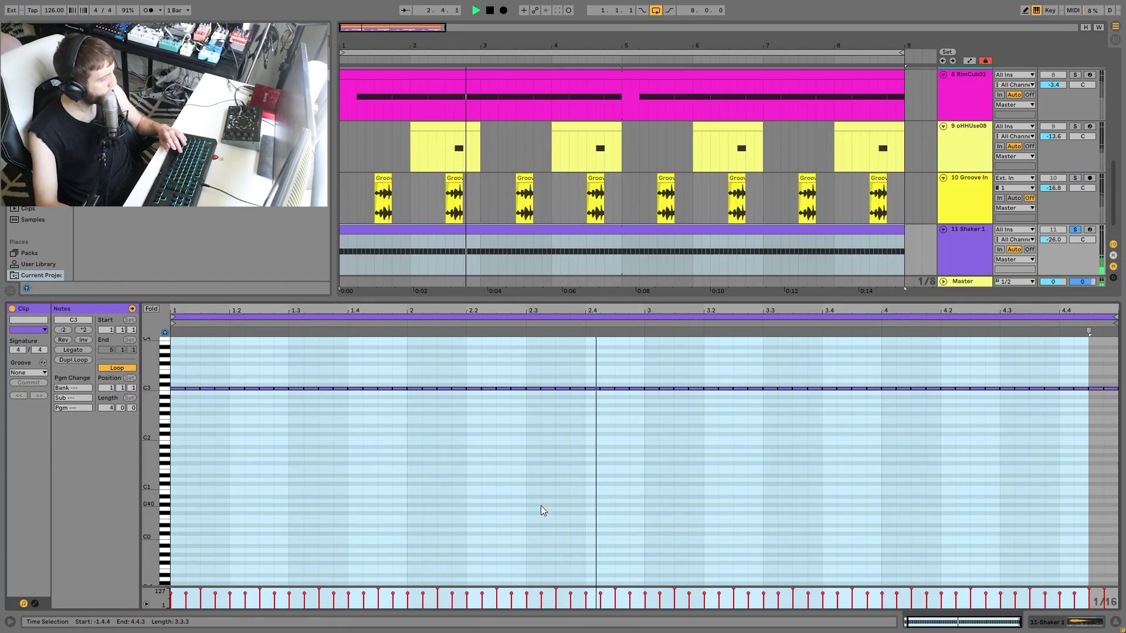
- Play the full mix with Shaker 1 unsoloed, show the shaker's device and fold its track
key("space")
key("space")
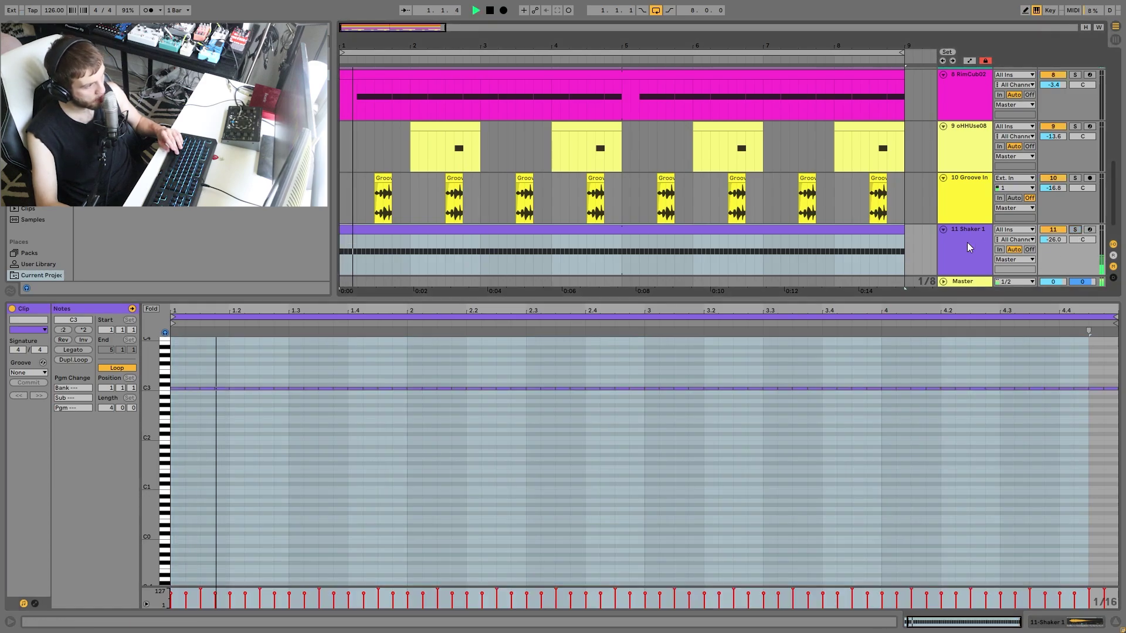
left_click(966, 242)
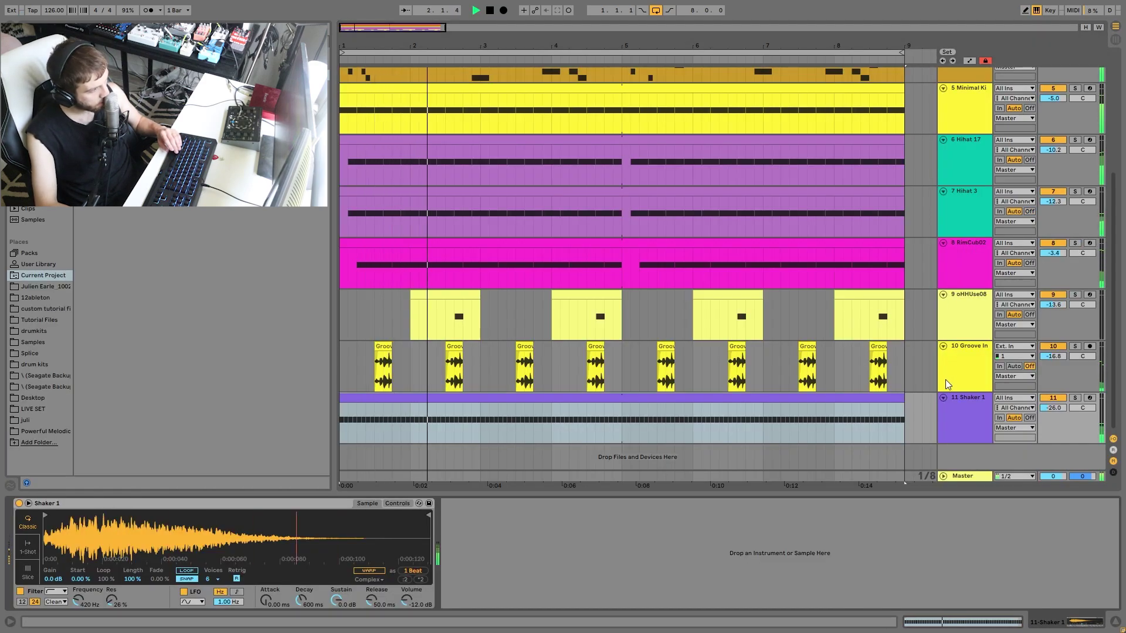
left_click(943, 398)
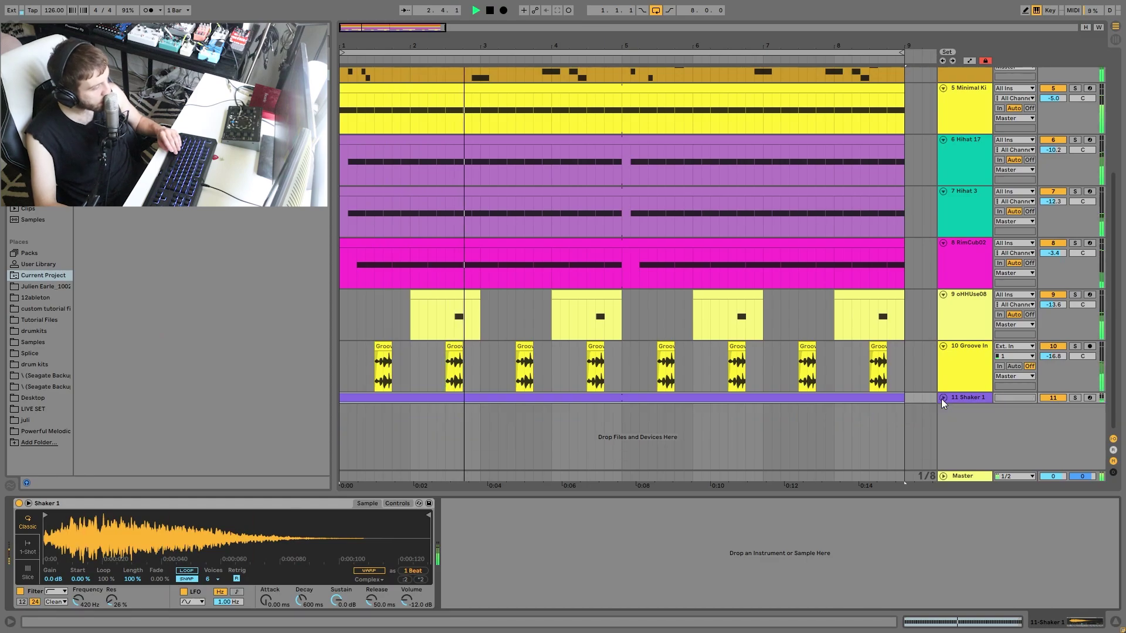
- Compare the full mix with Shaker 1 muted and active, leaving the track active and playback stopped
left_click(1054, 398)
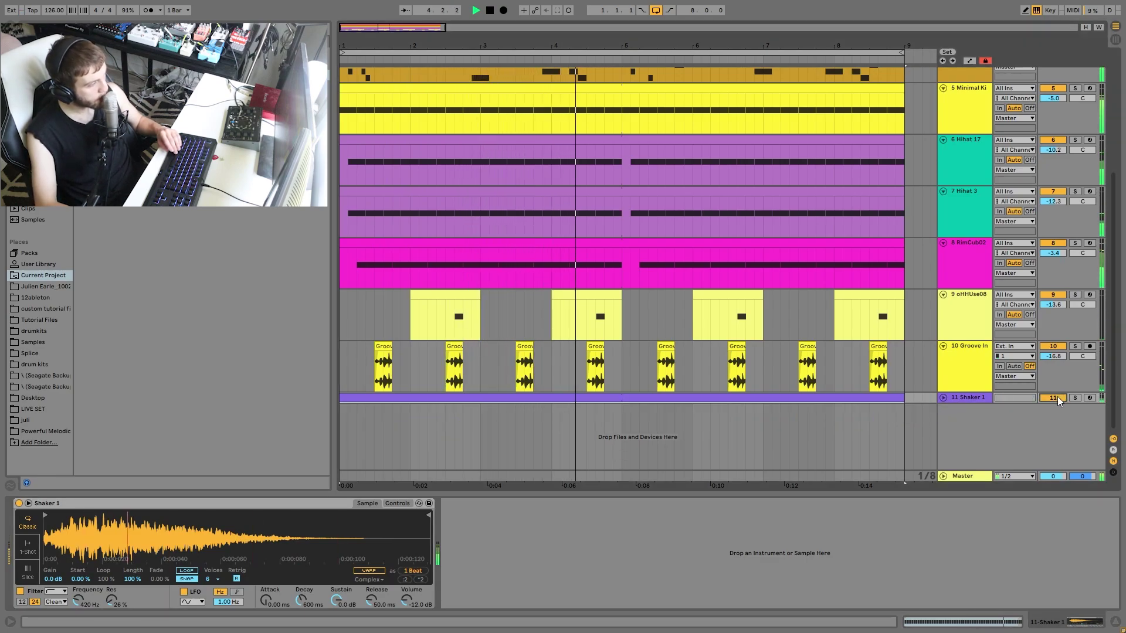
left_click(1057, 397)
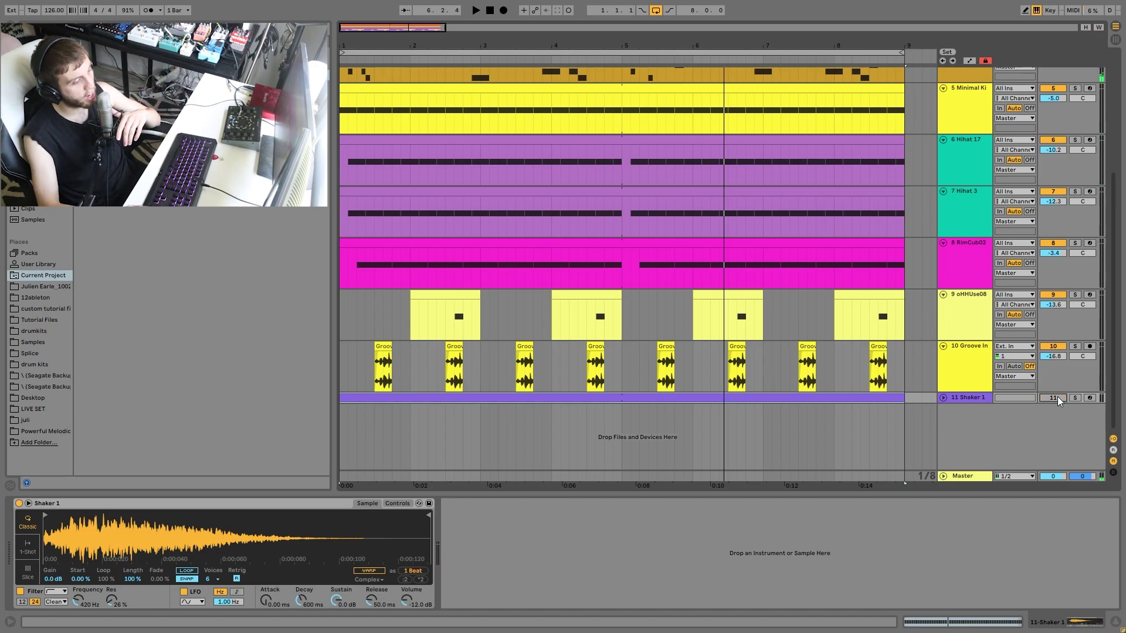
key("space")
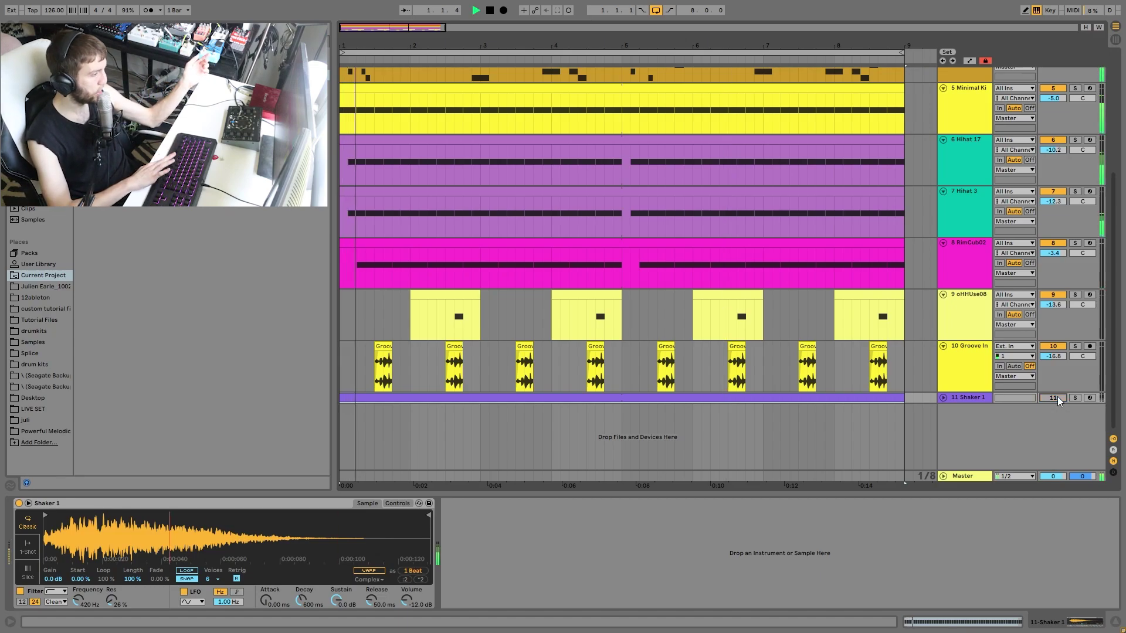
left_click(1054, 398)
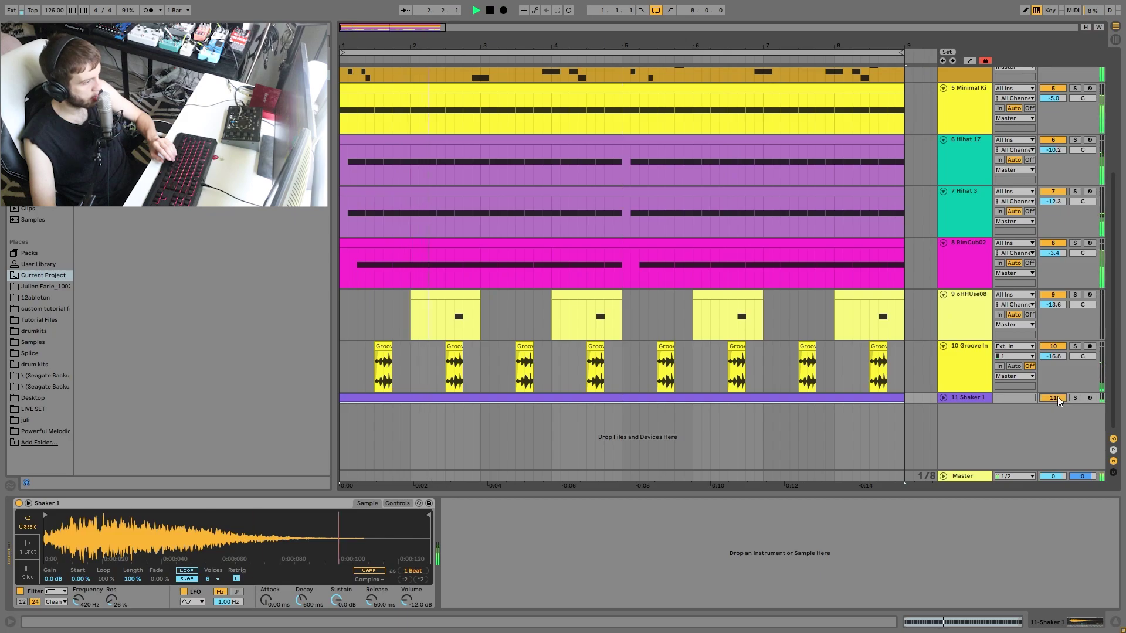
key("space")
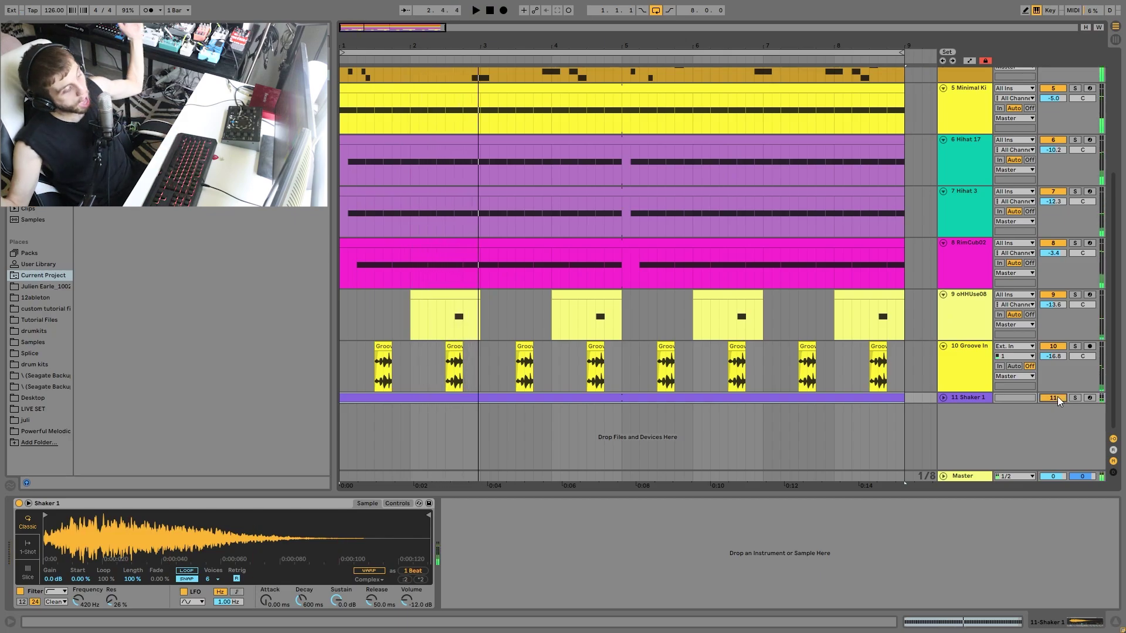